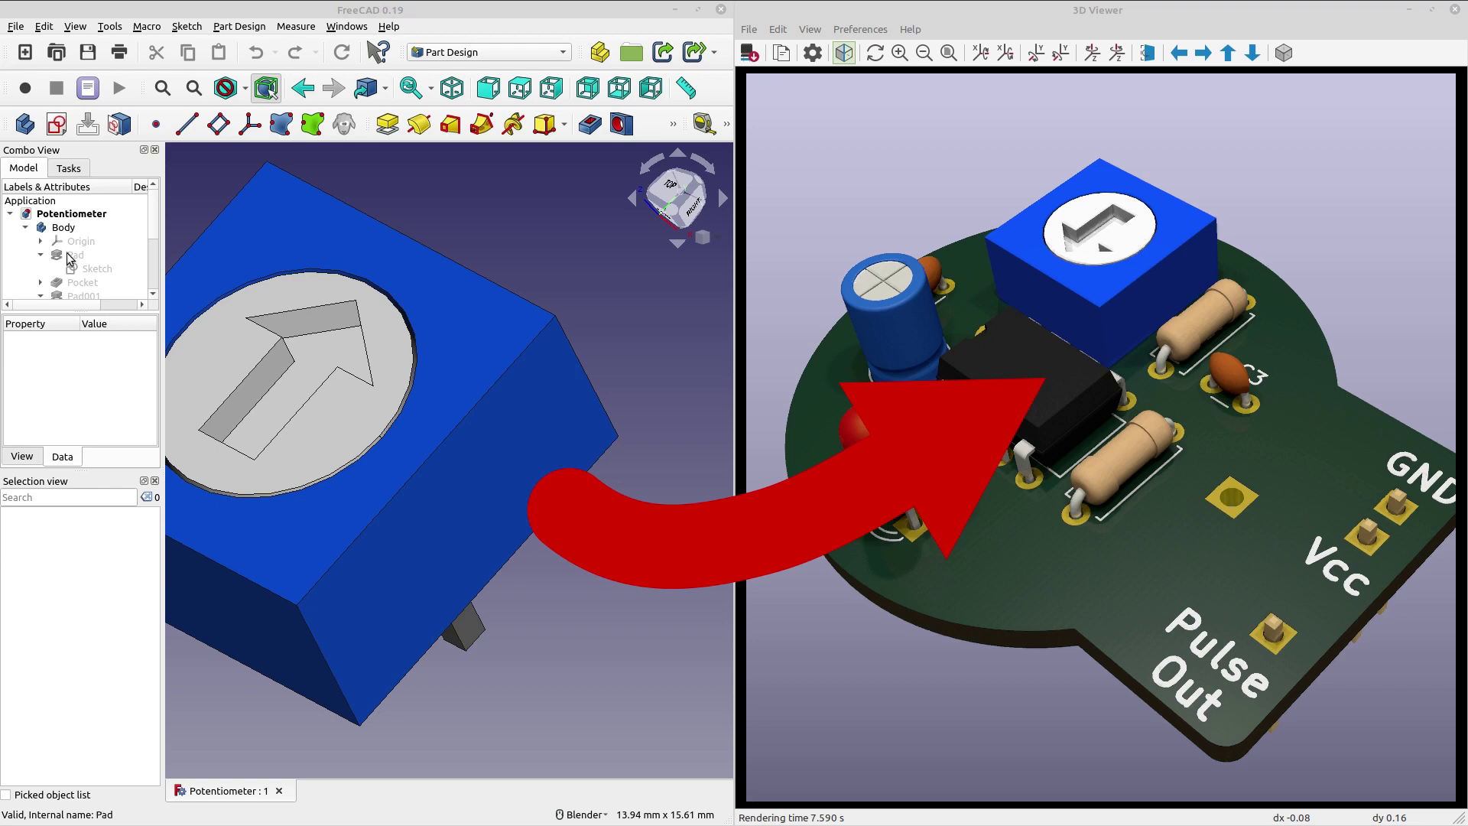
Step: Close the pqiv arrow image window
left_click(389, 487)
left_click(1053, 173)
left_click(708, 536)
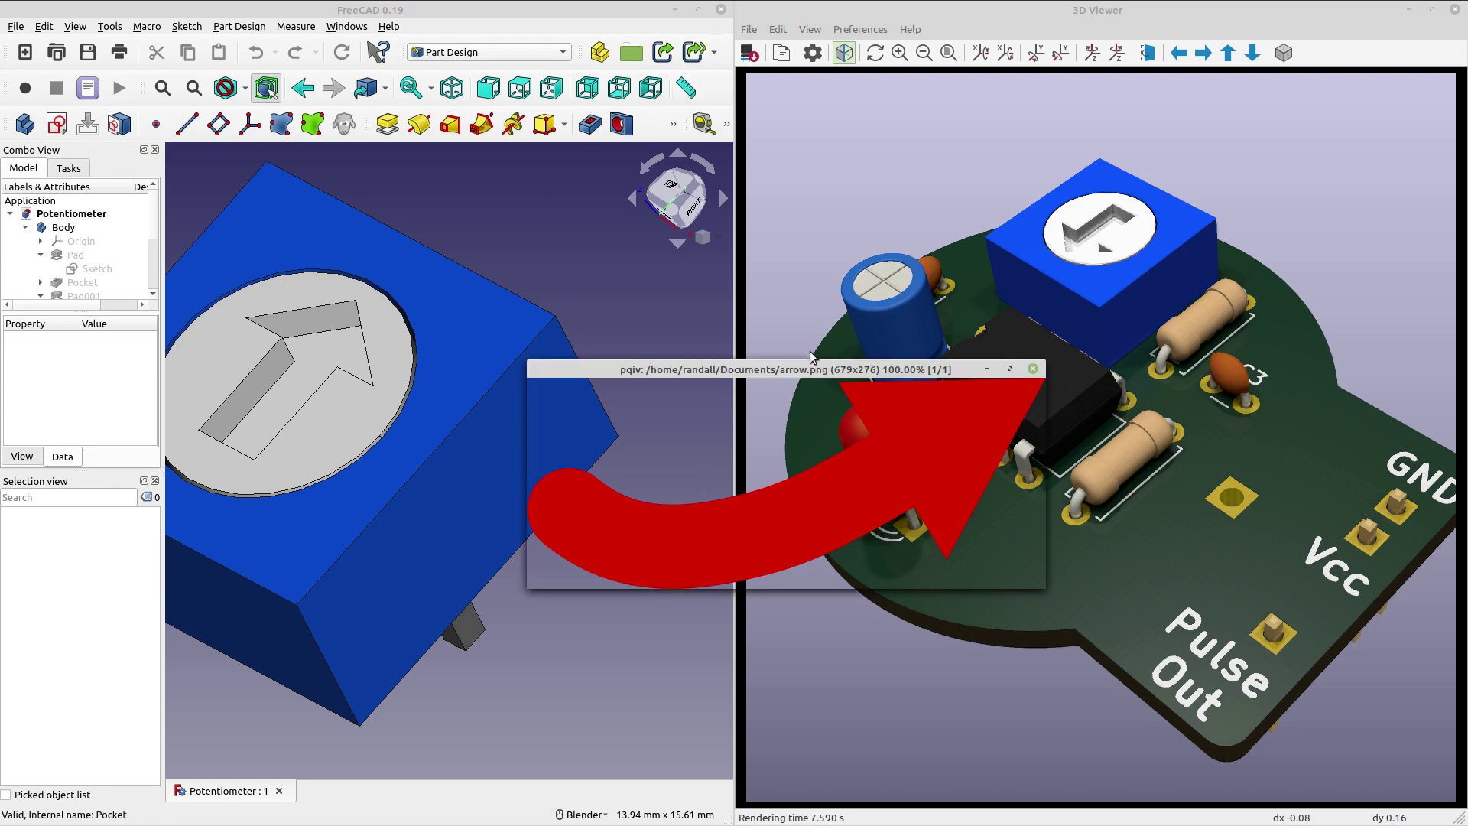
key("q")
Step: Switch to KiCad, then bring FreeCAD back to the front and maximise it
mouse_move(667, 6)
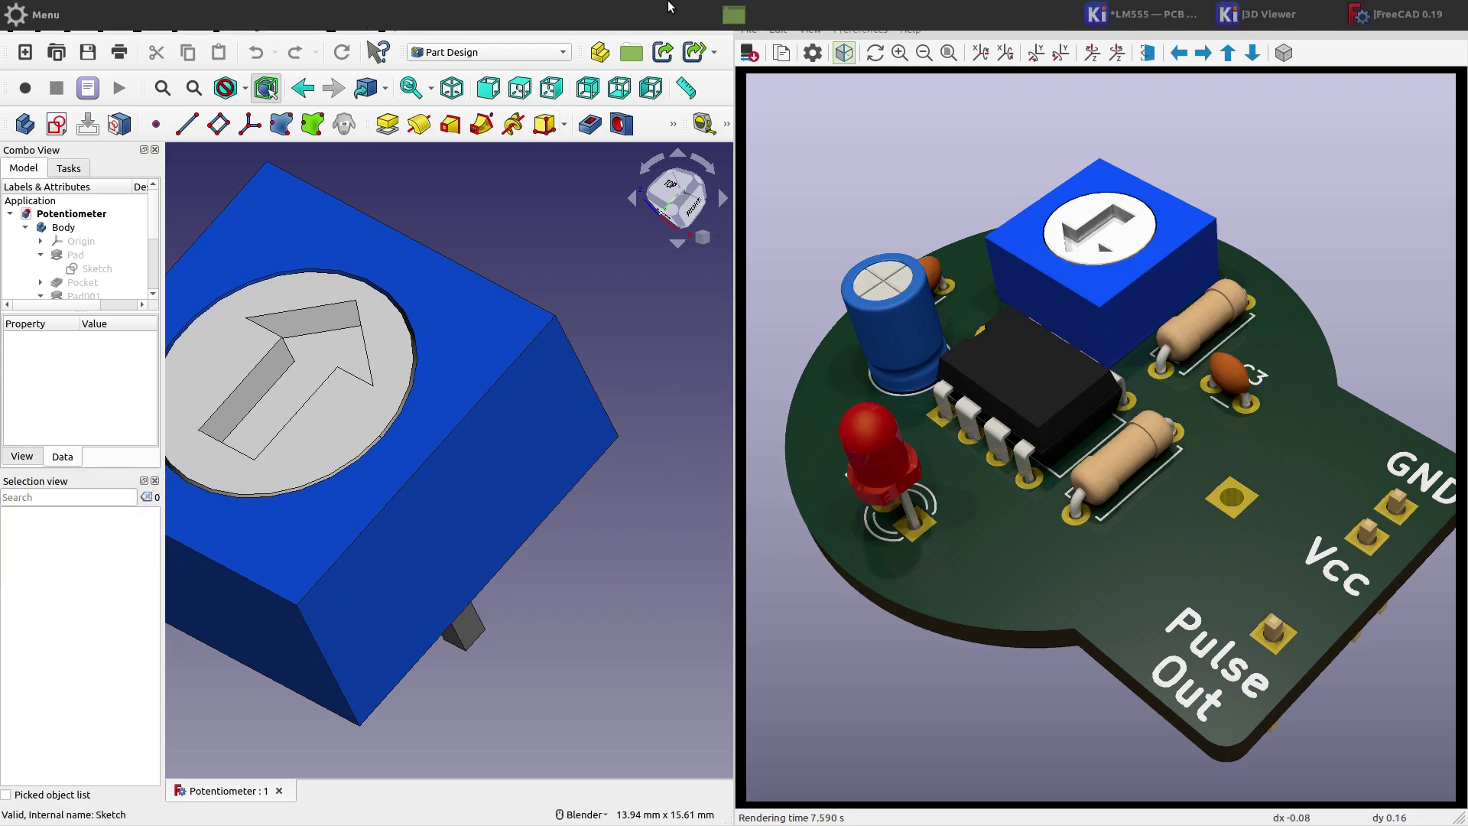
key("alt+Tab")
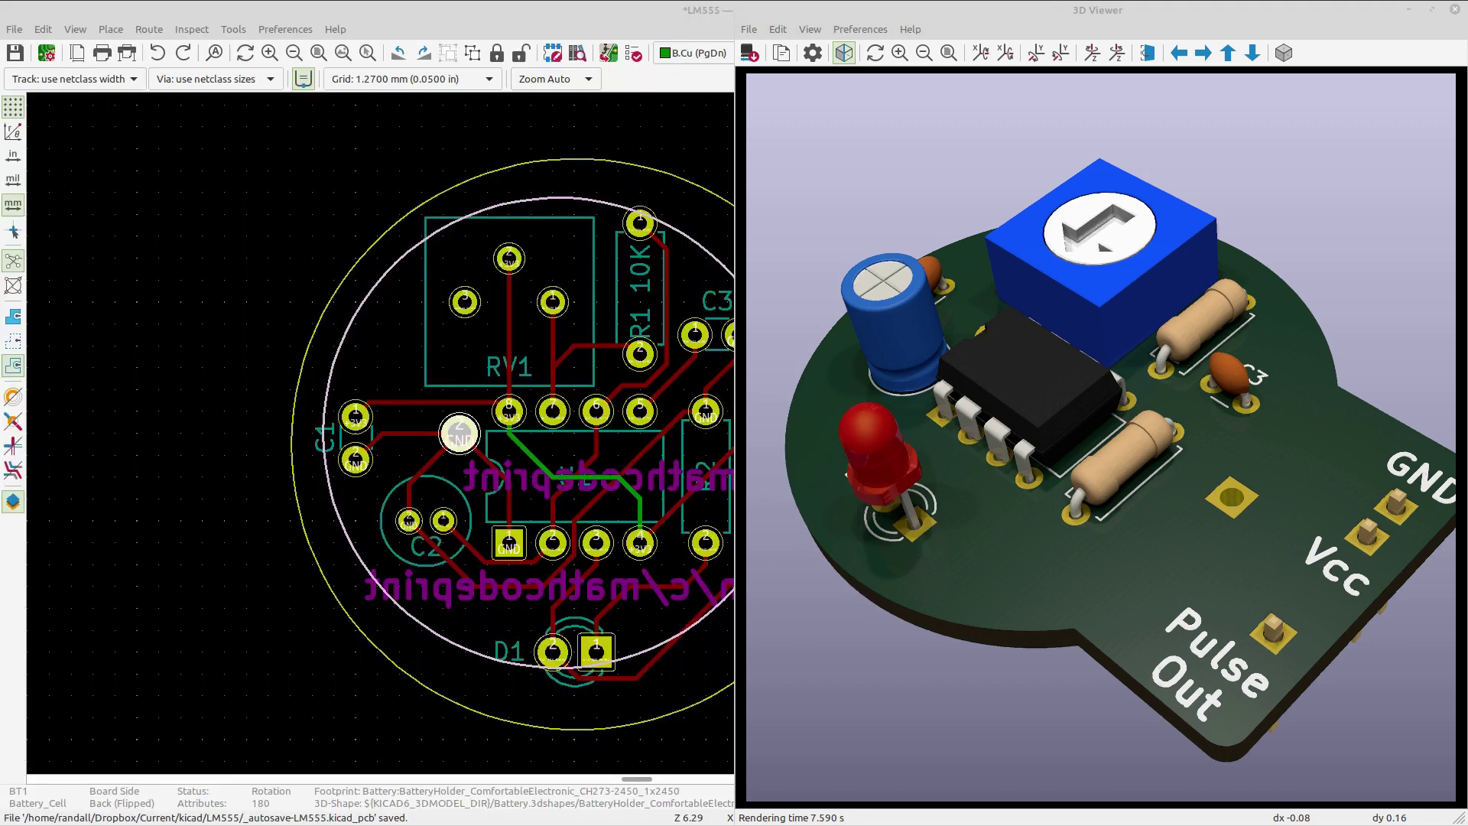
key("alt+Tab")
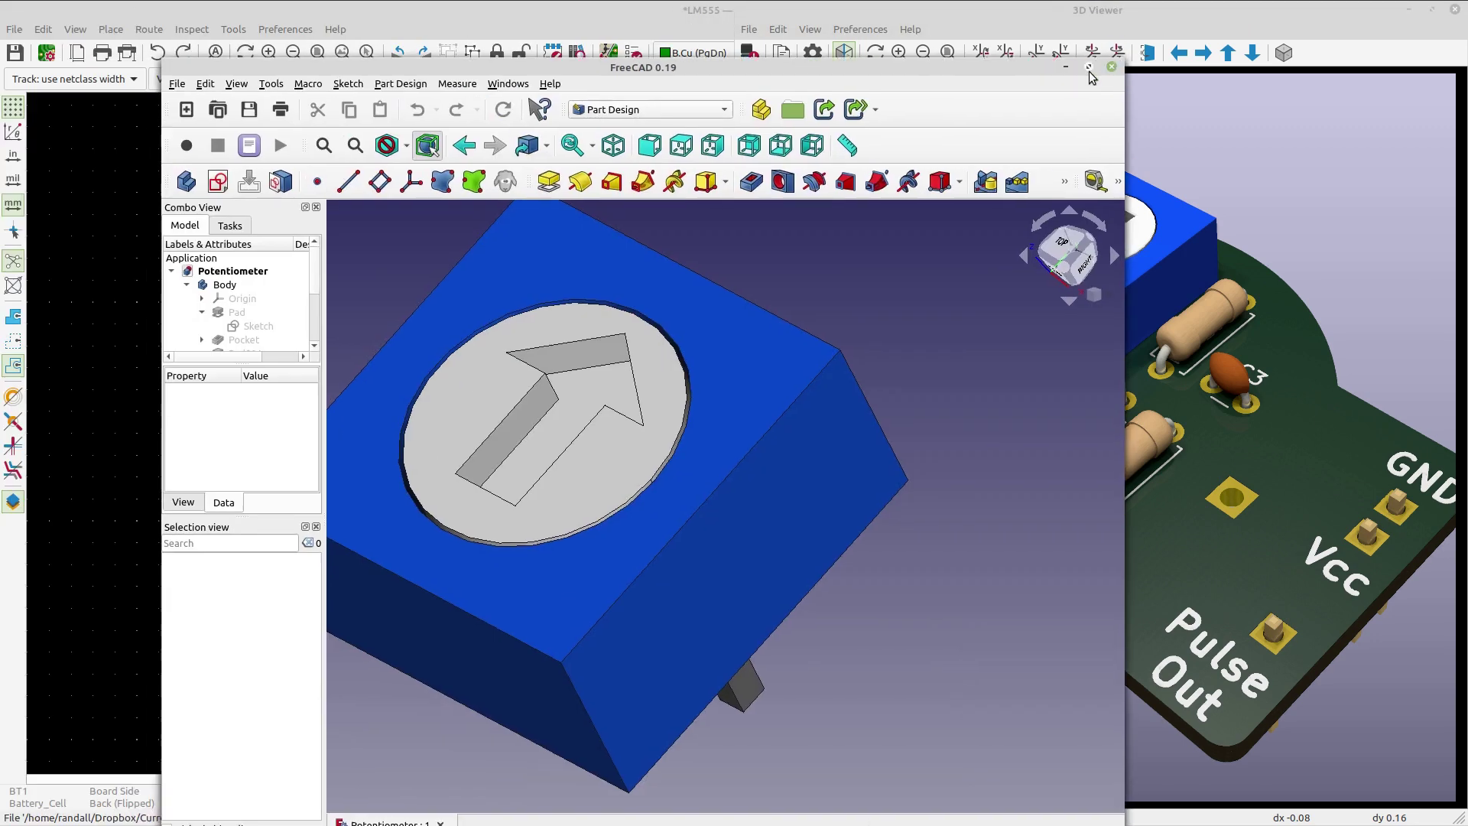
key("super+Up")
Step: Widen the Combo View and open the Pad's base Sketch, a 10 mm square, in Sketcher
scroll(854, 388, "down", 2)
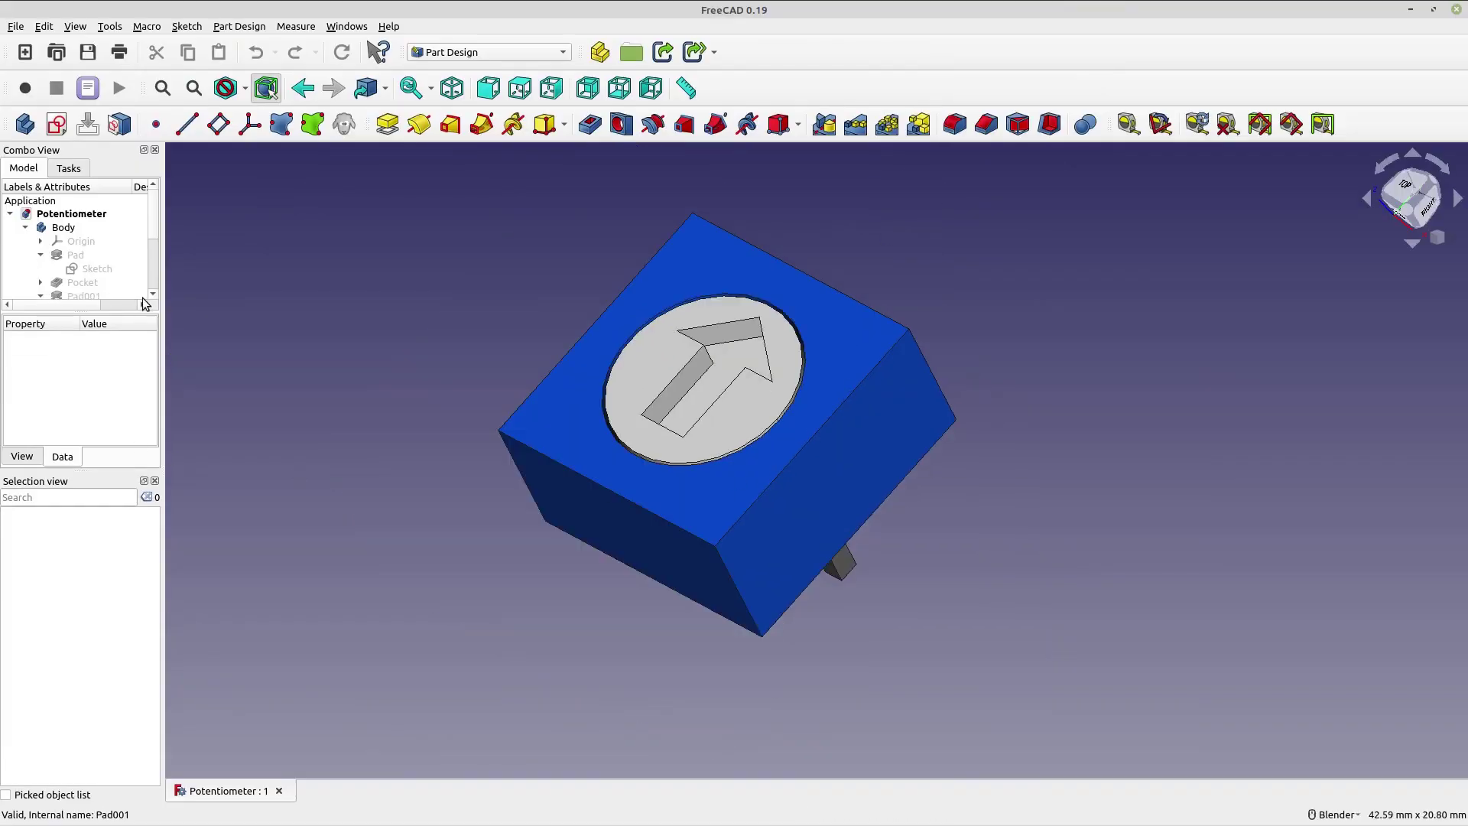
mouse_move(157, 347)
left_mouse_down()
mouse_move(297, 339)
mouse_move(274, 460)
left_mouse_up()
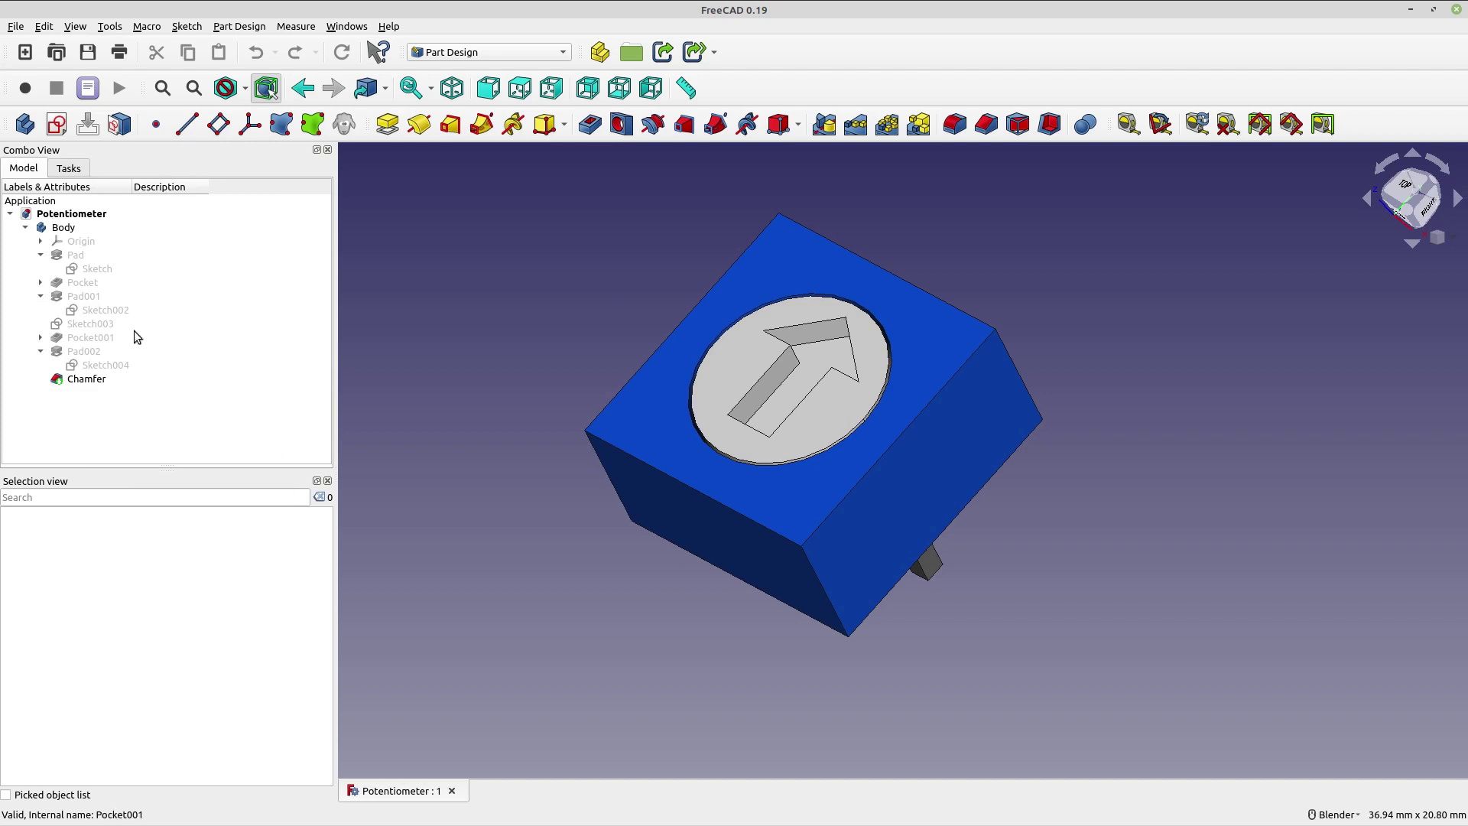
left_click(97, 269)
left_click(607, 441)
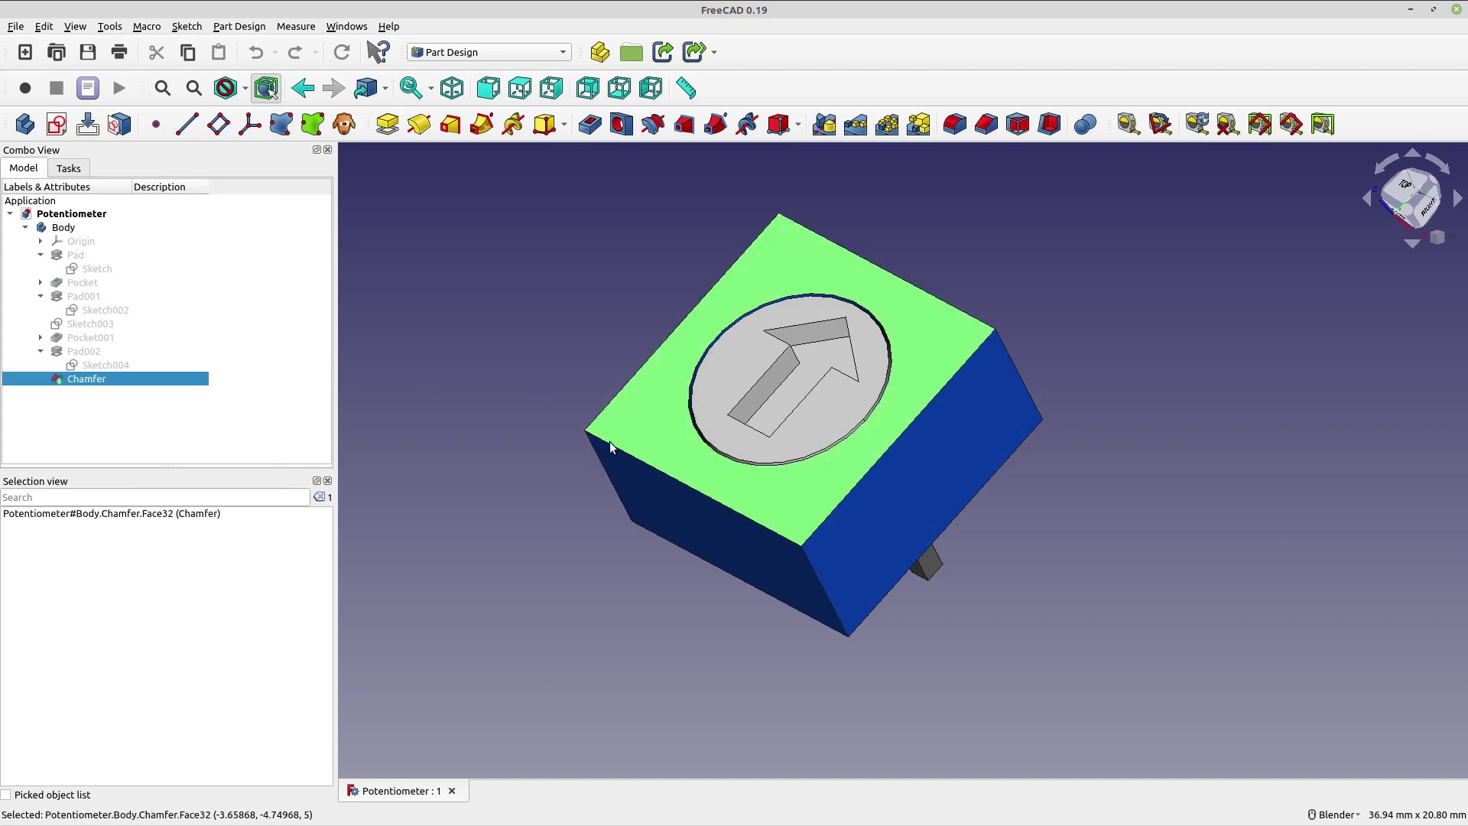
double_click(94, 268)
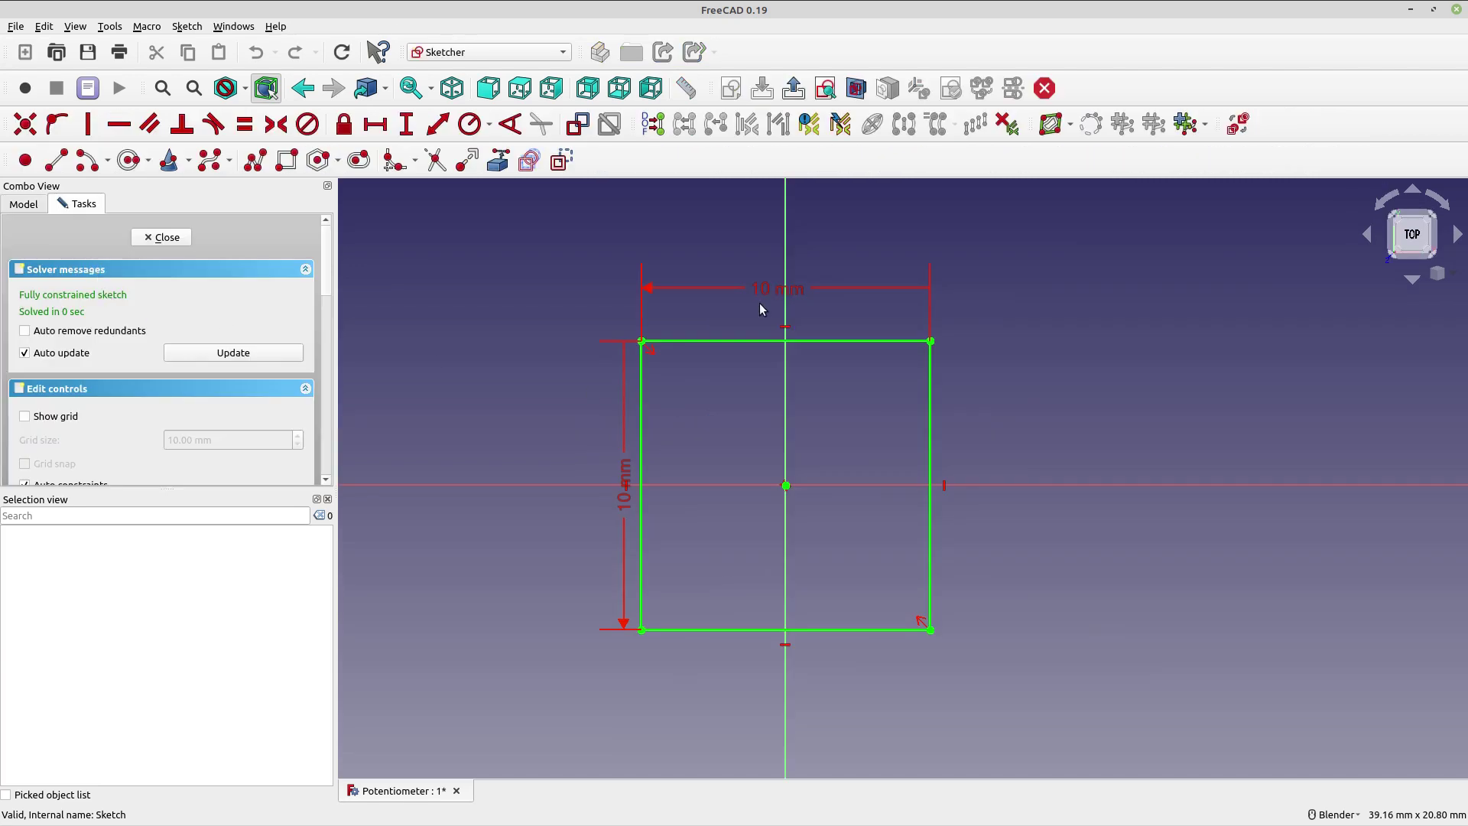
Step: Leave Sketcher and orbit the potentiometer model to a near-isometric view
left_click(168, 238)
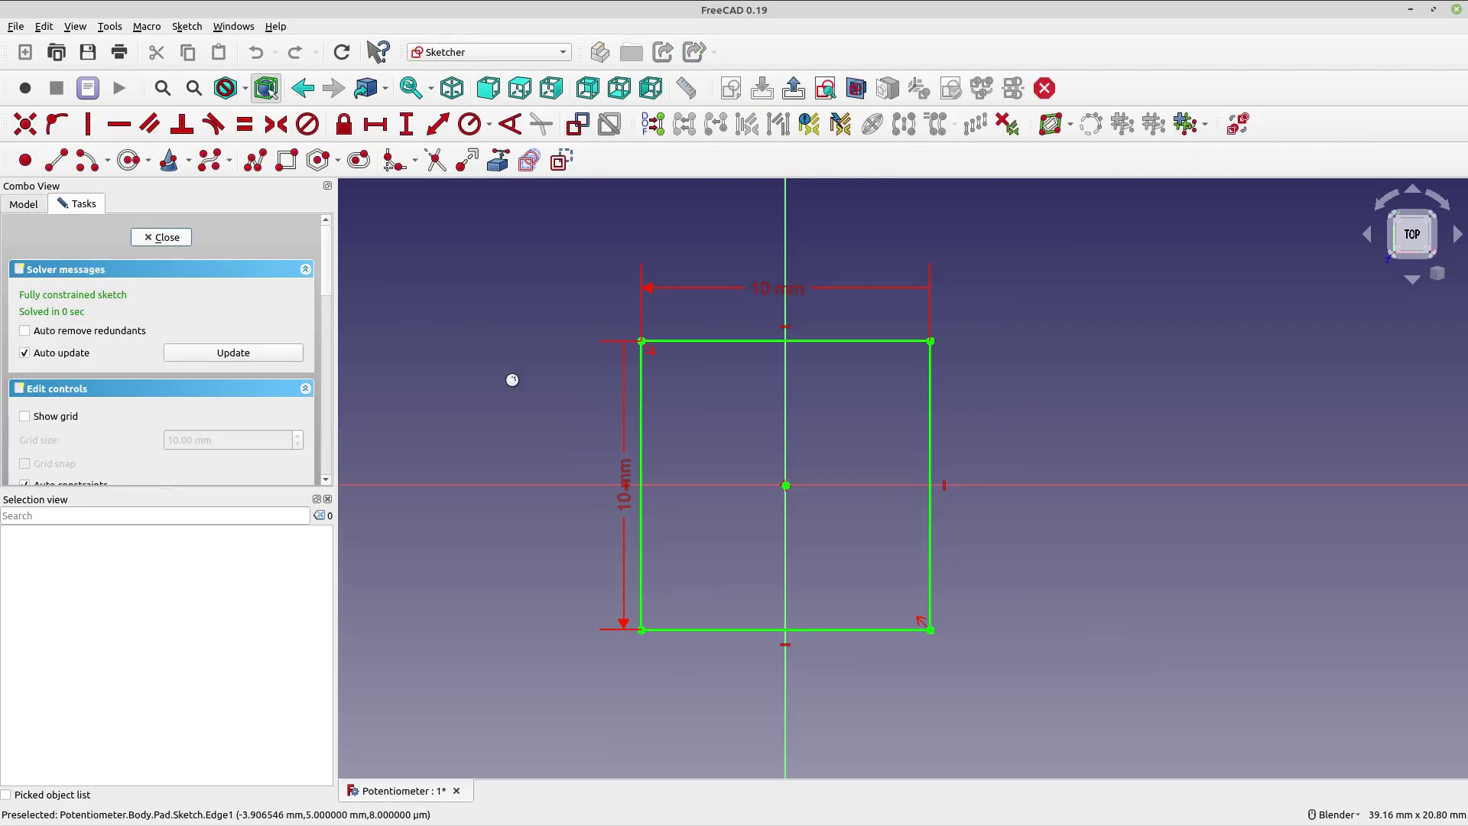
middle_click_drag(532, 409, 553, 377)
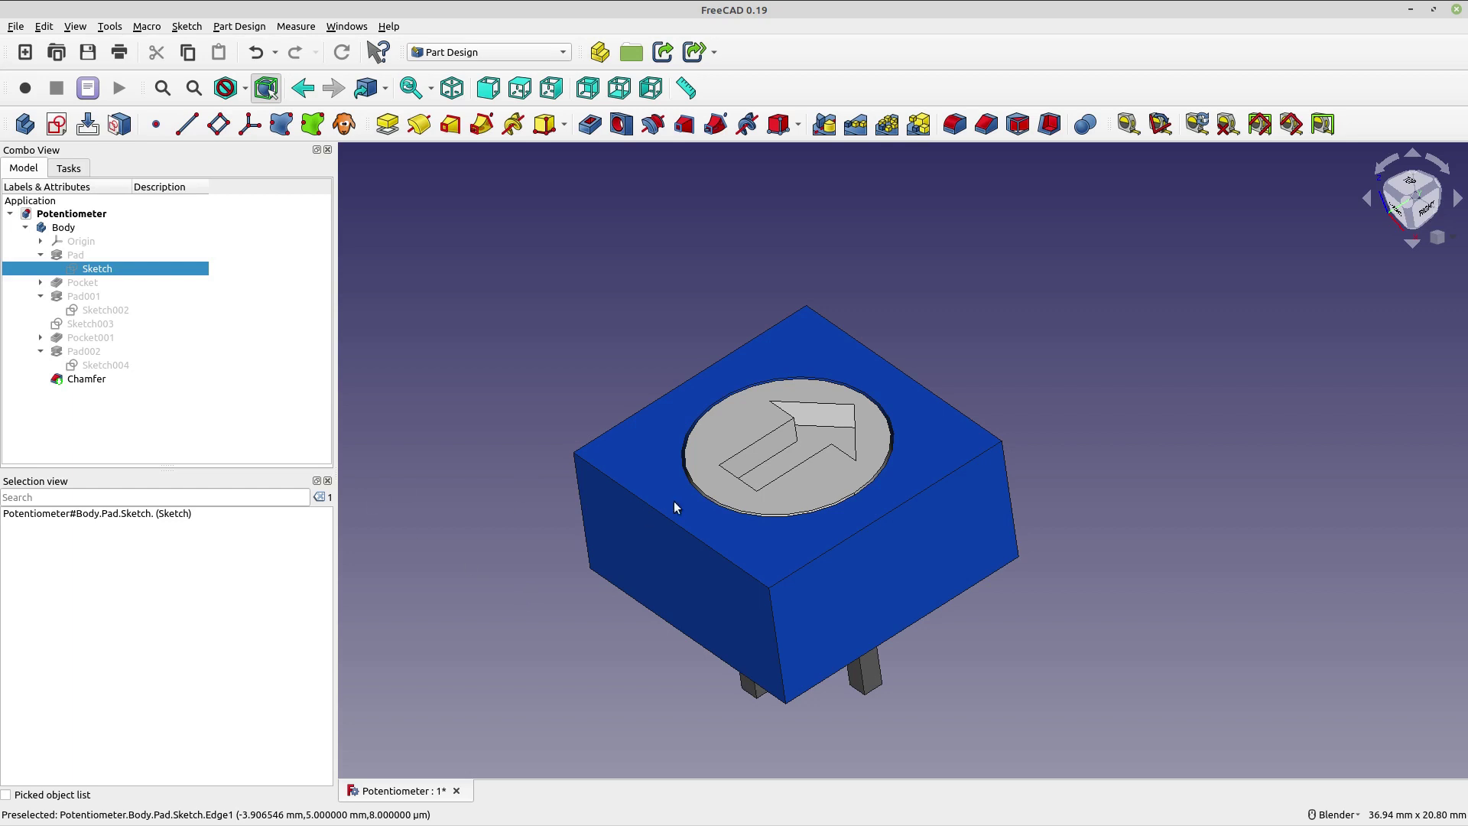
Step: Expand Pocket, select Sketch001 behind the round recess, and show the workbench list
left_click(91, 283)
left_click(40, 282)
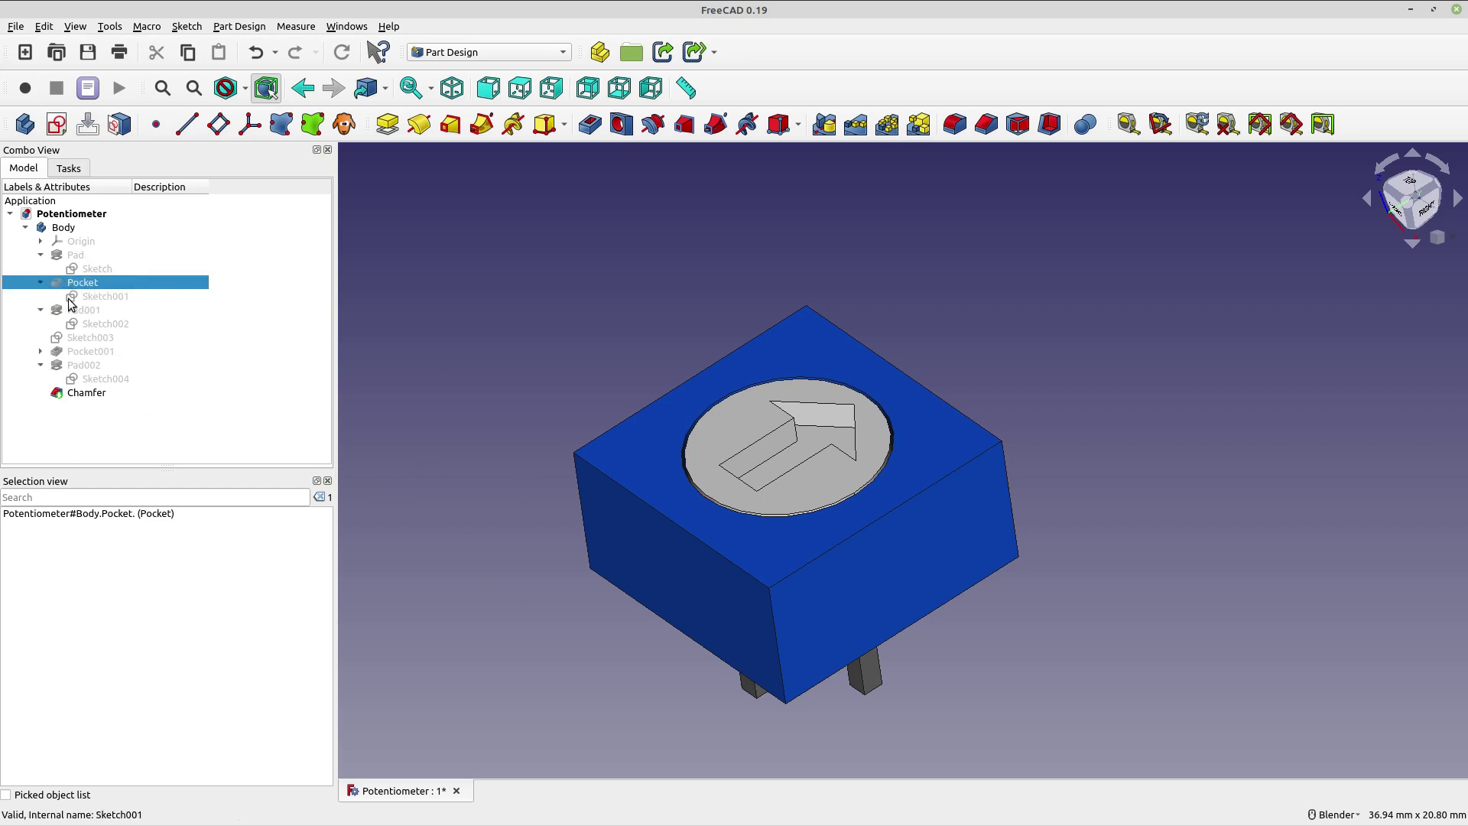
left_click(100, 296)
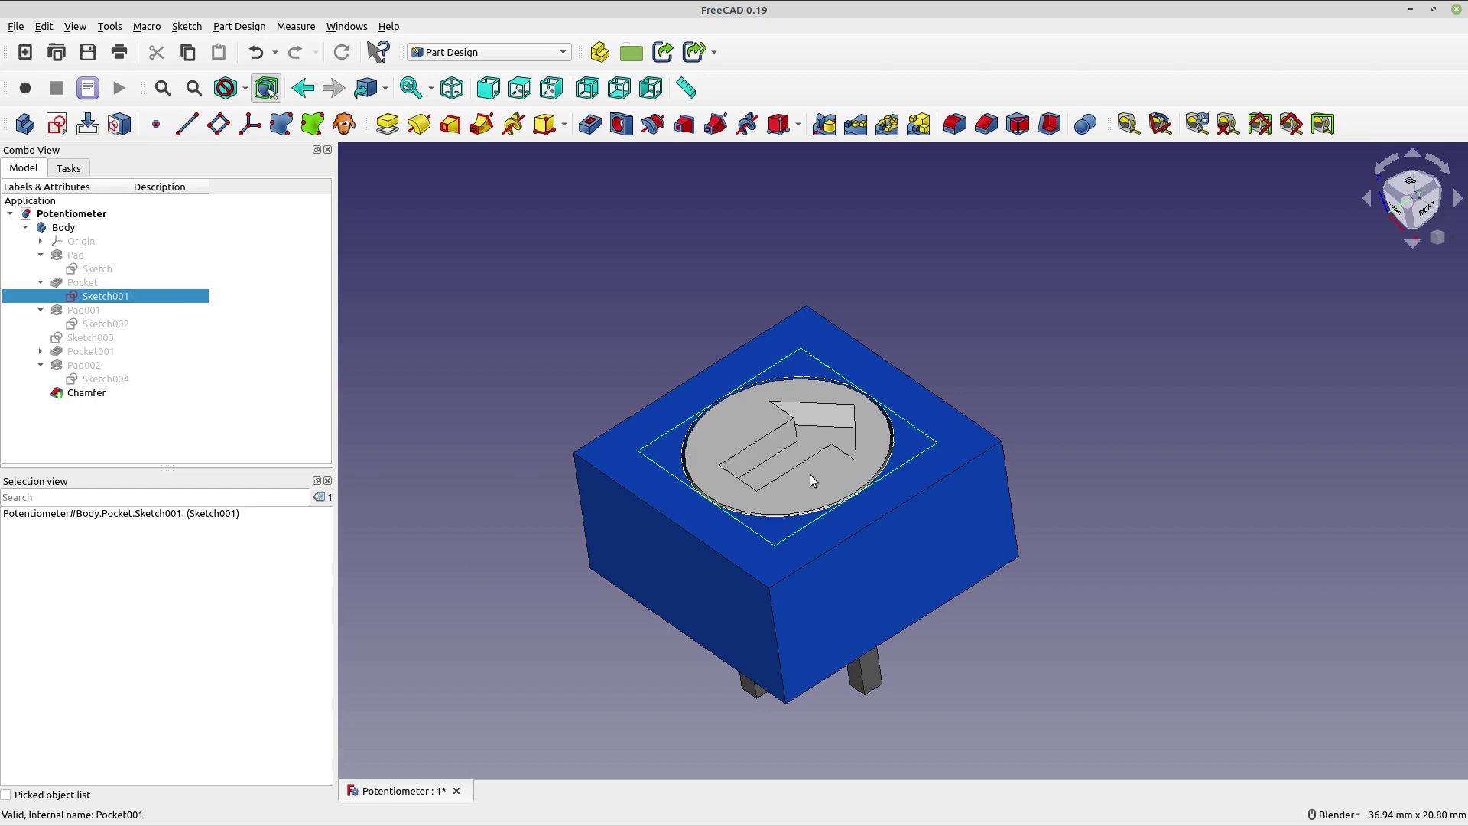
middle_click_drag(895, 642, 764, 391)
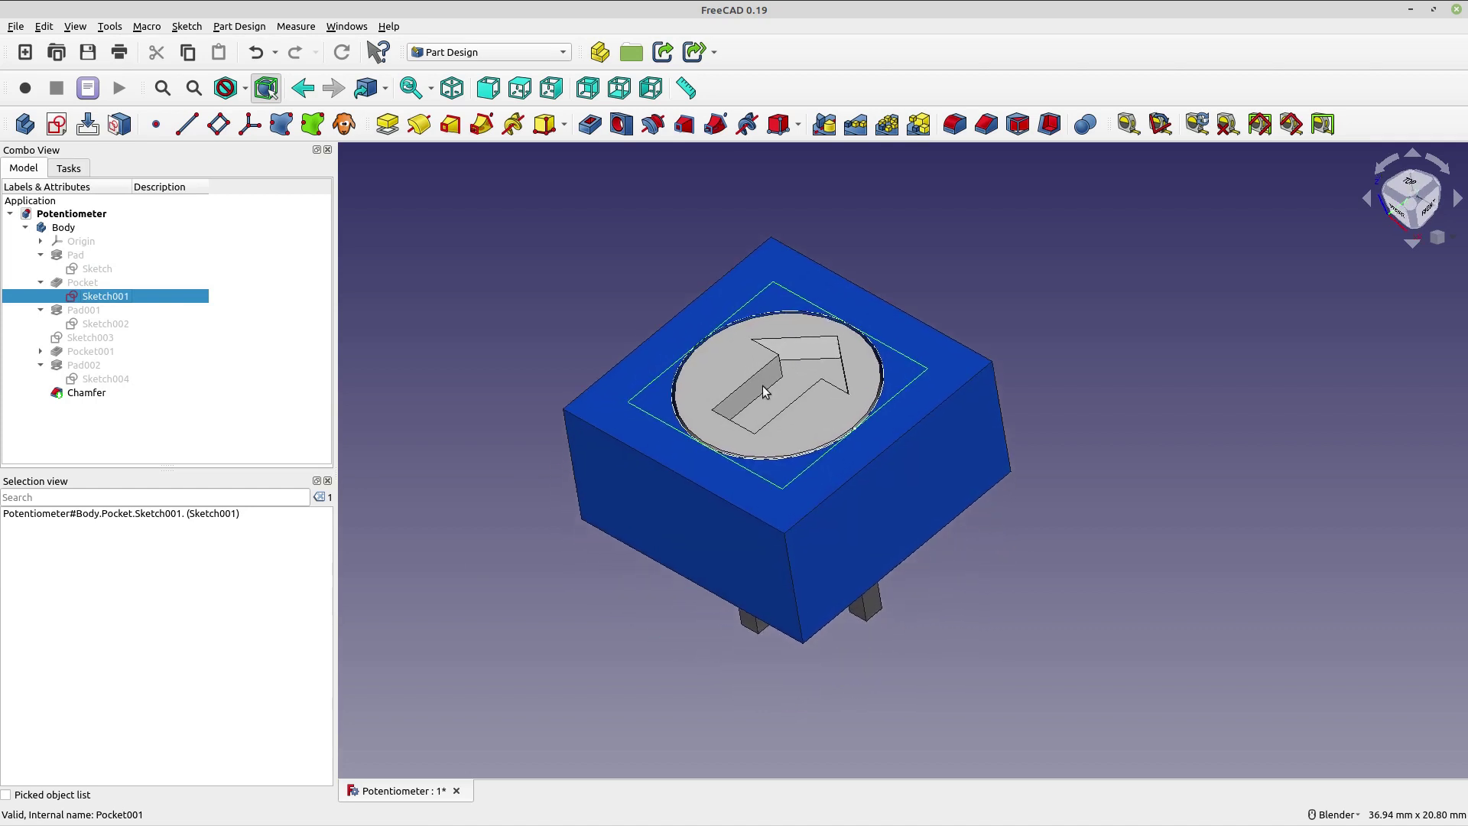
left_click(528, 52)
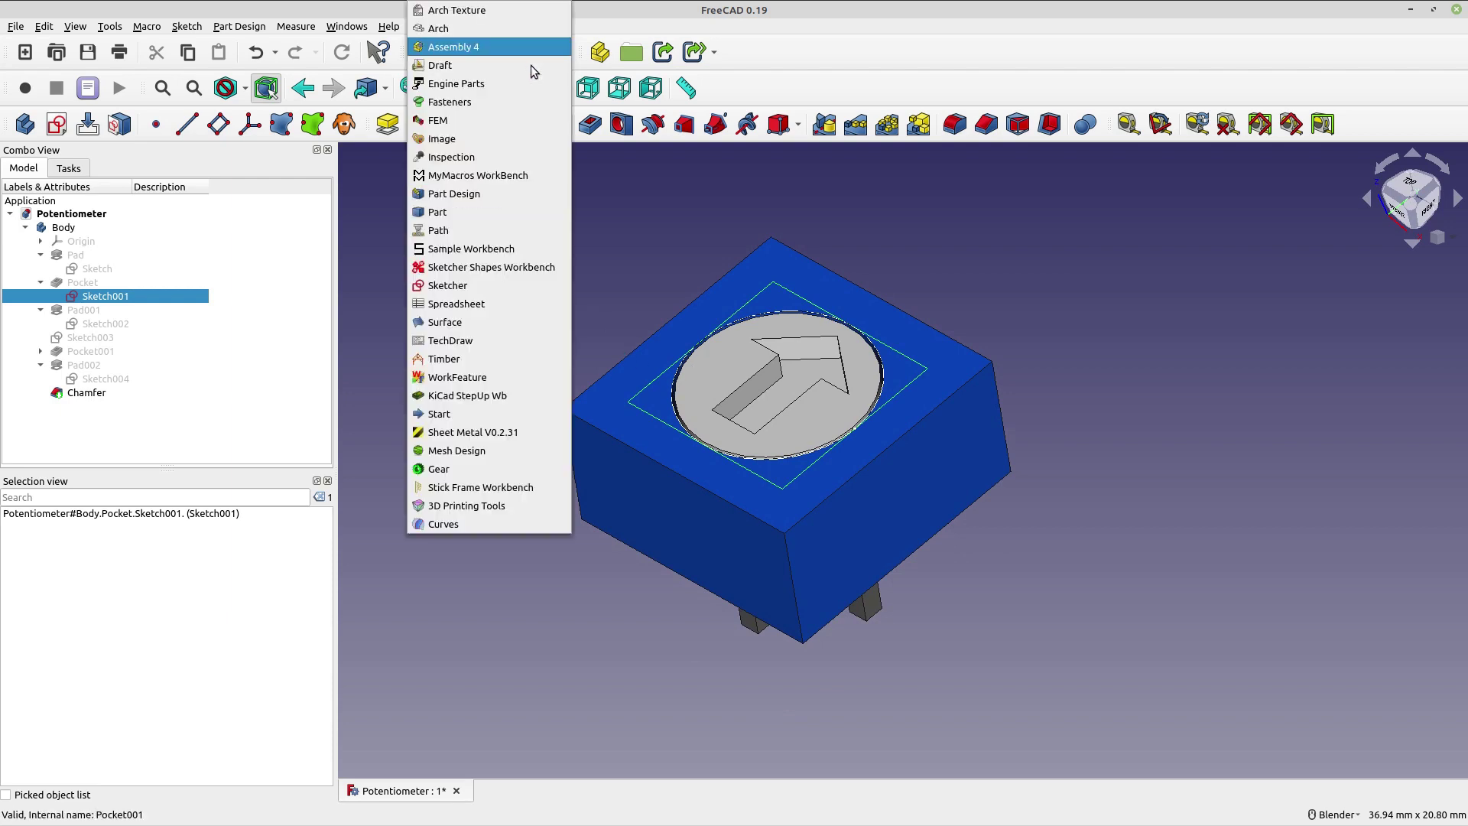
left_click(516, 267)
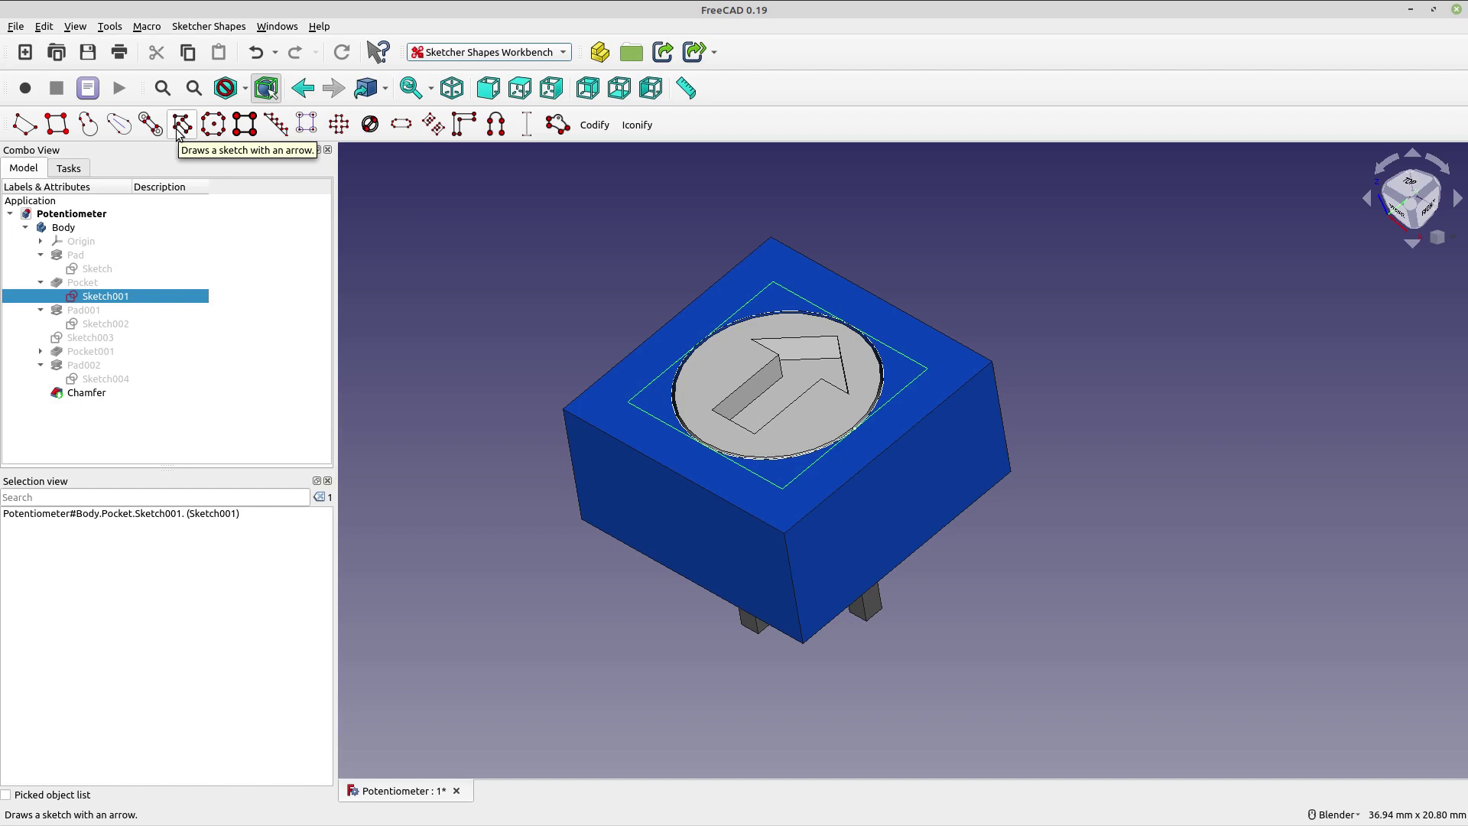
left_click(420, 245)
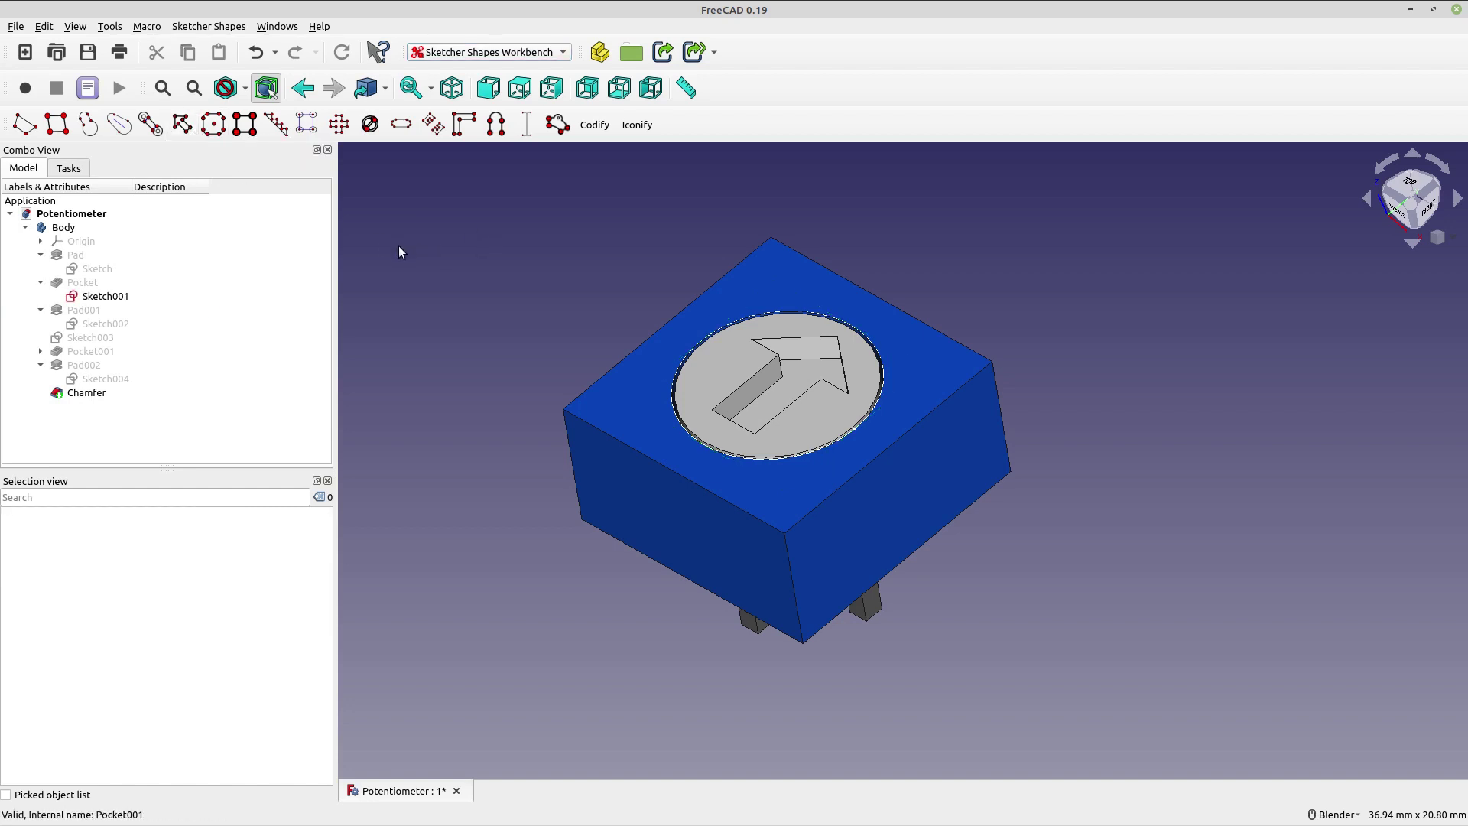
left_click(545, 53)
Step: Return to Part Design and select the base Sketch in the Model tree
left_click(498, 188)
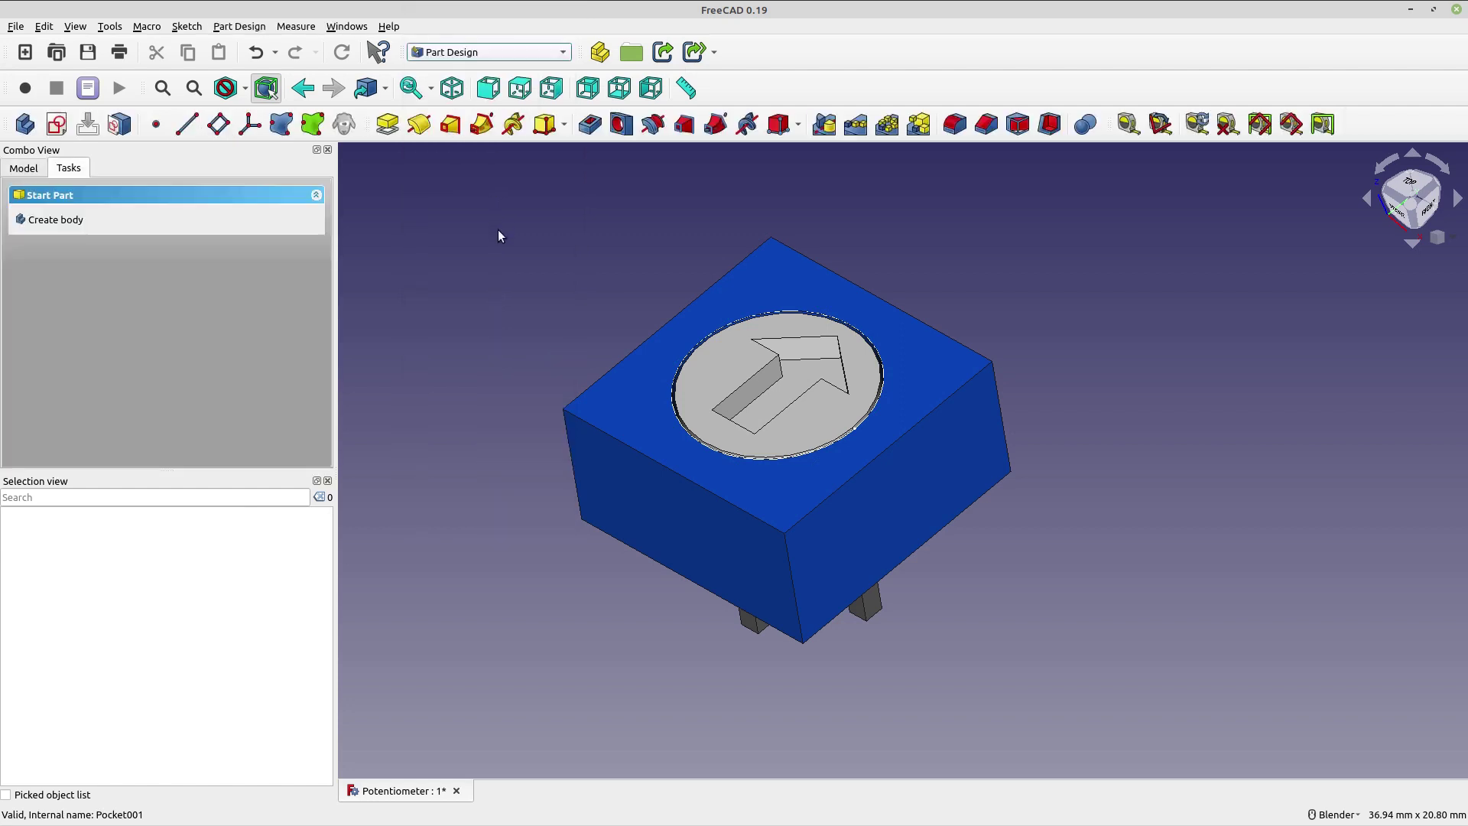
left_click(24, 168)
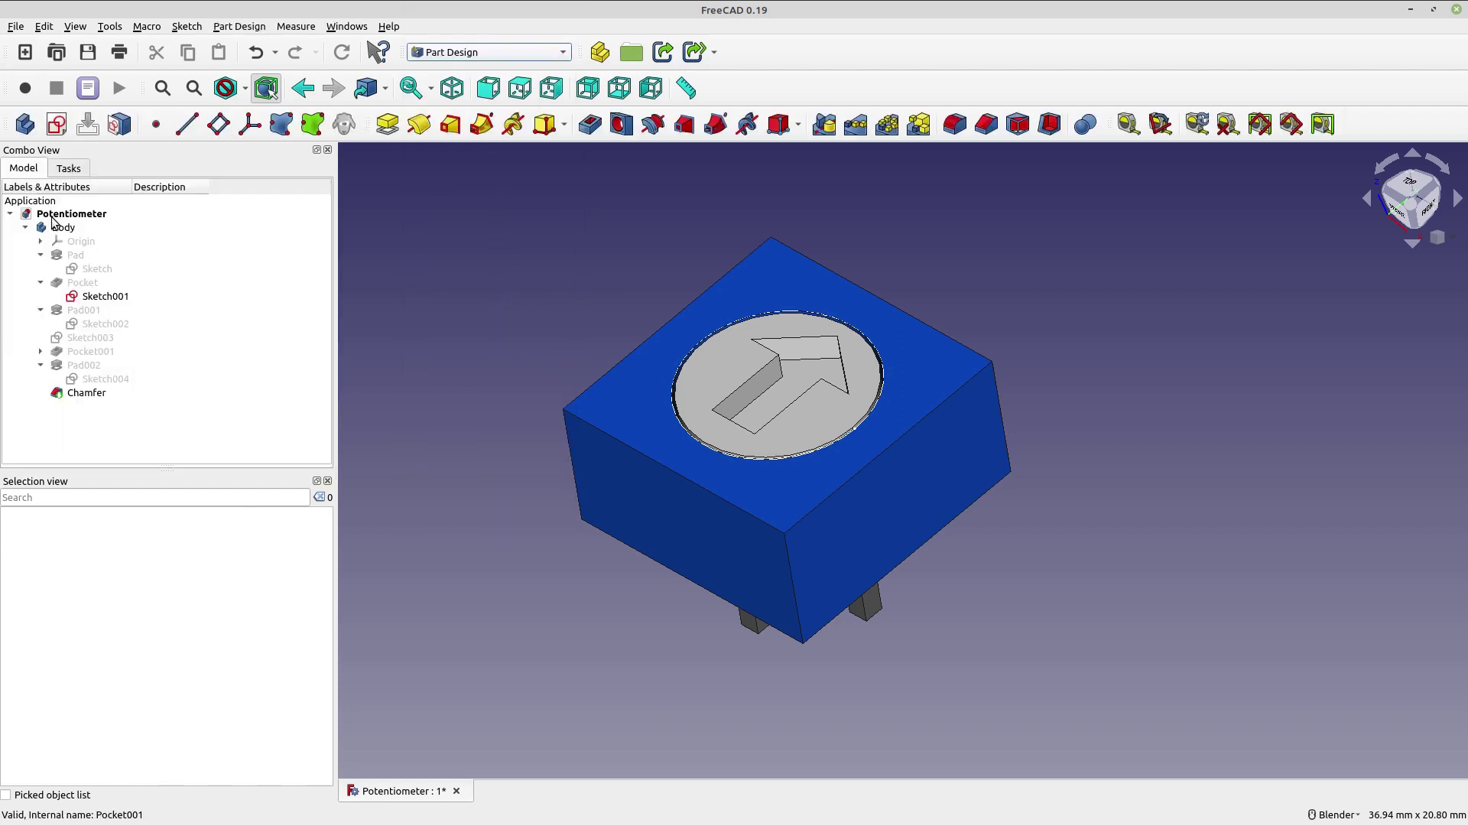
left_click(97, 268)
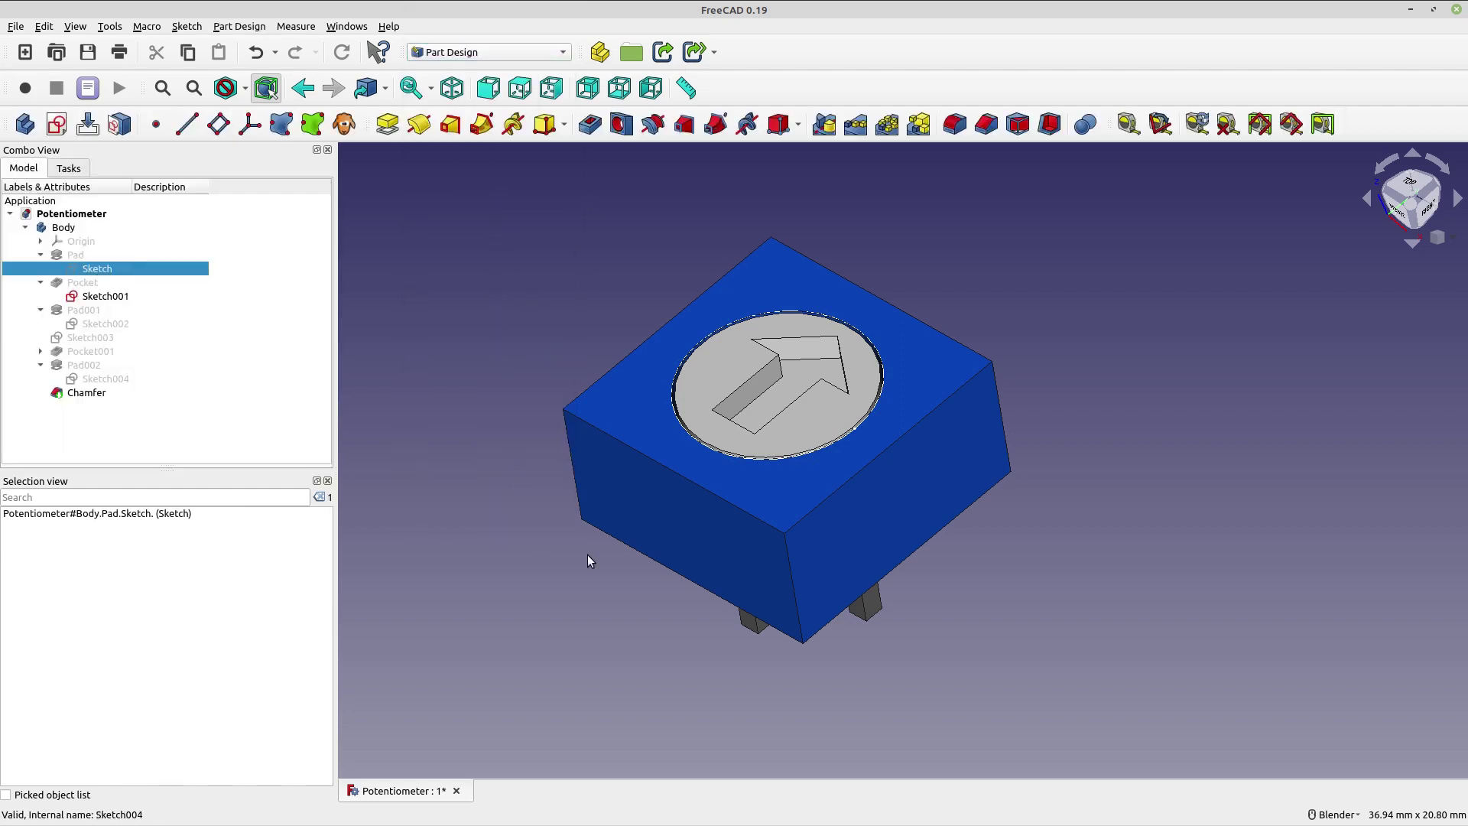
Step: Orbit around the potentiometer to inspect its three pins and underside, then select Body
middle_click_drag(606, 518, 796, 180)
middle_click_drag(508, 432, 749, 470)
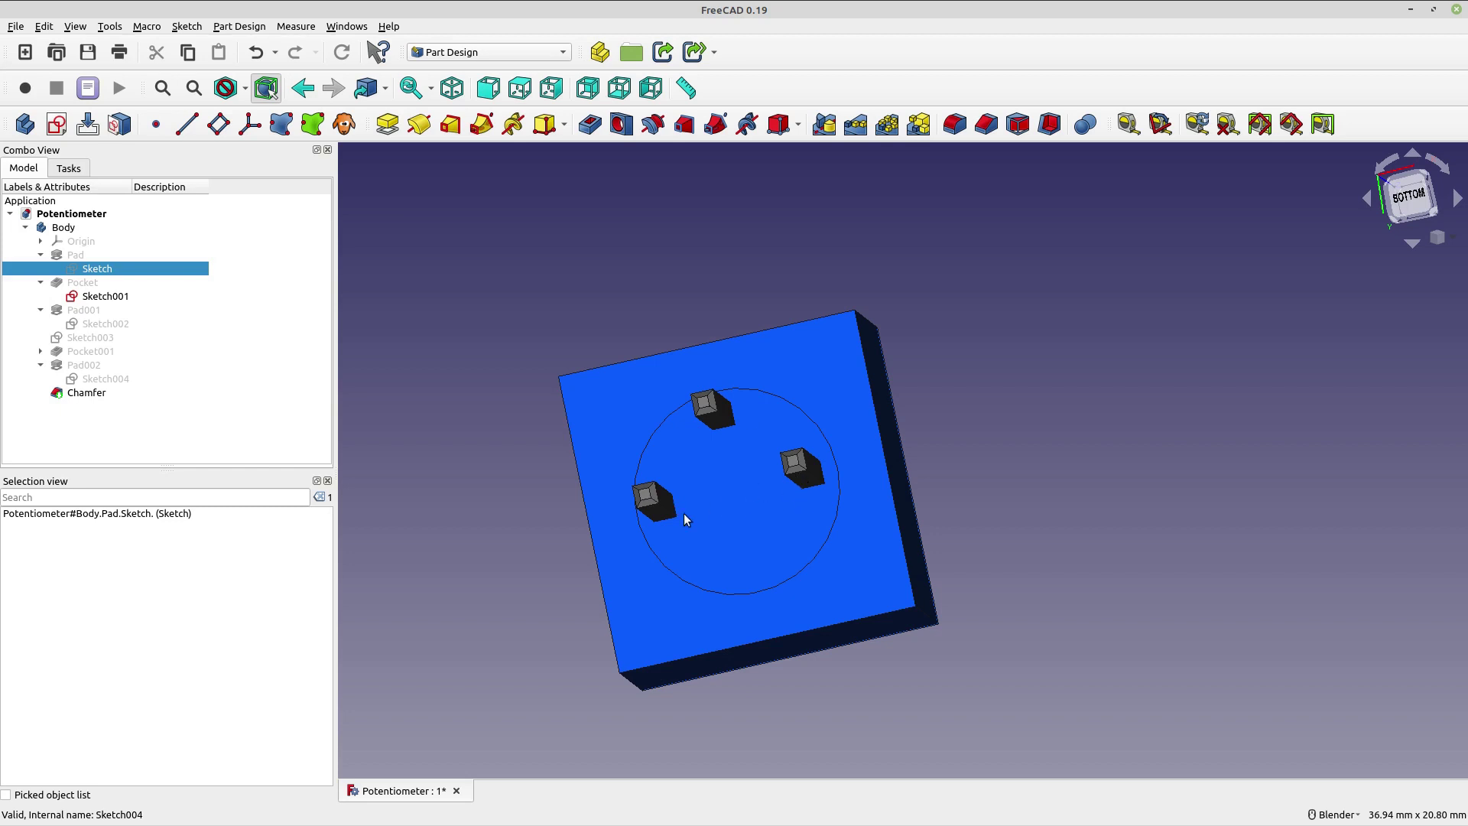
middle_click_drag(606, 337, 926, 439)
middle_click_drag(1027, 451, 927, 489)
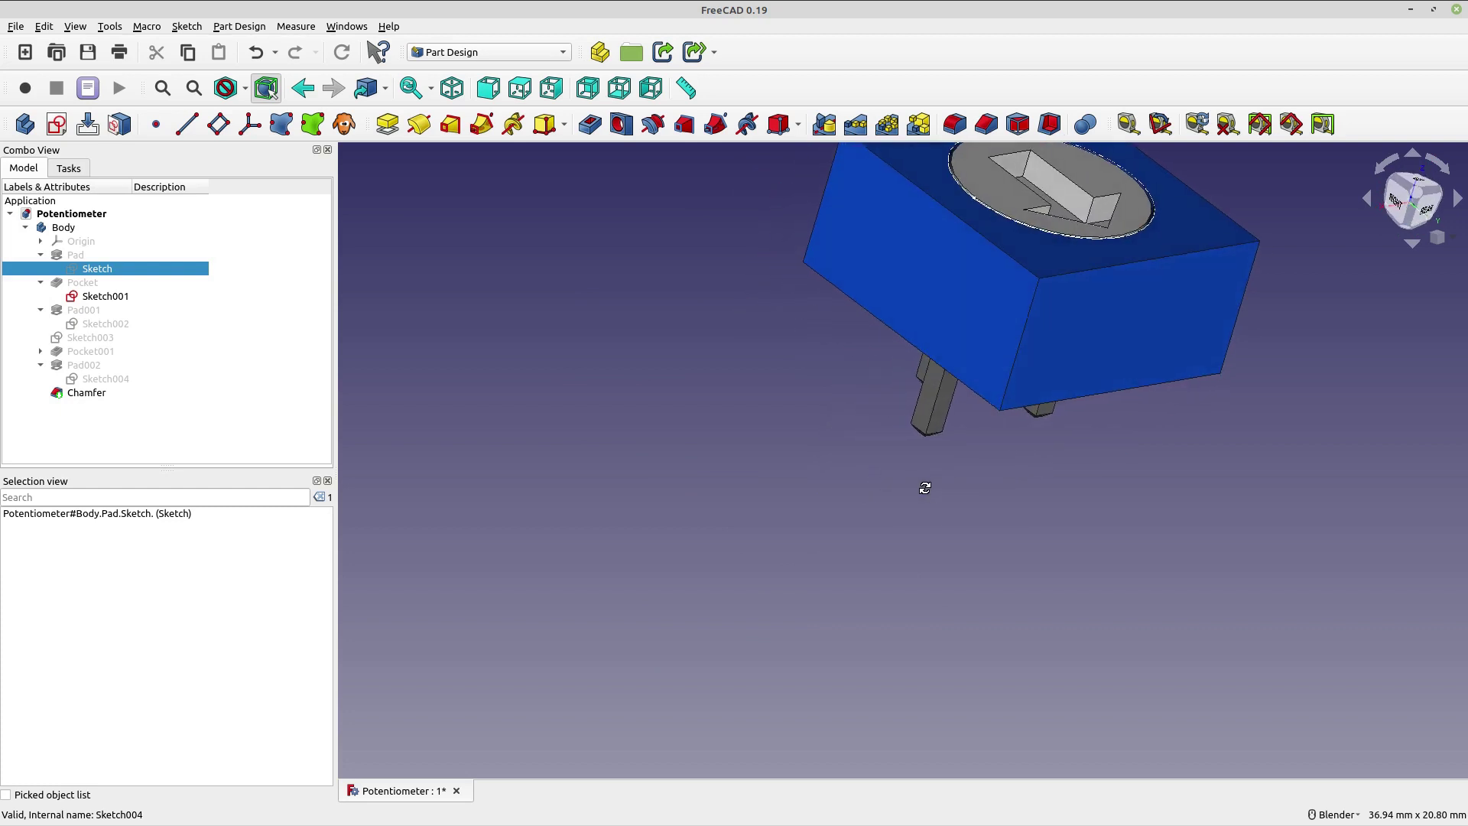
middle_click_drag(1031, 381, 527, 425)
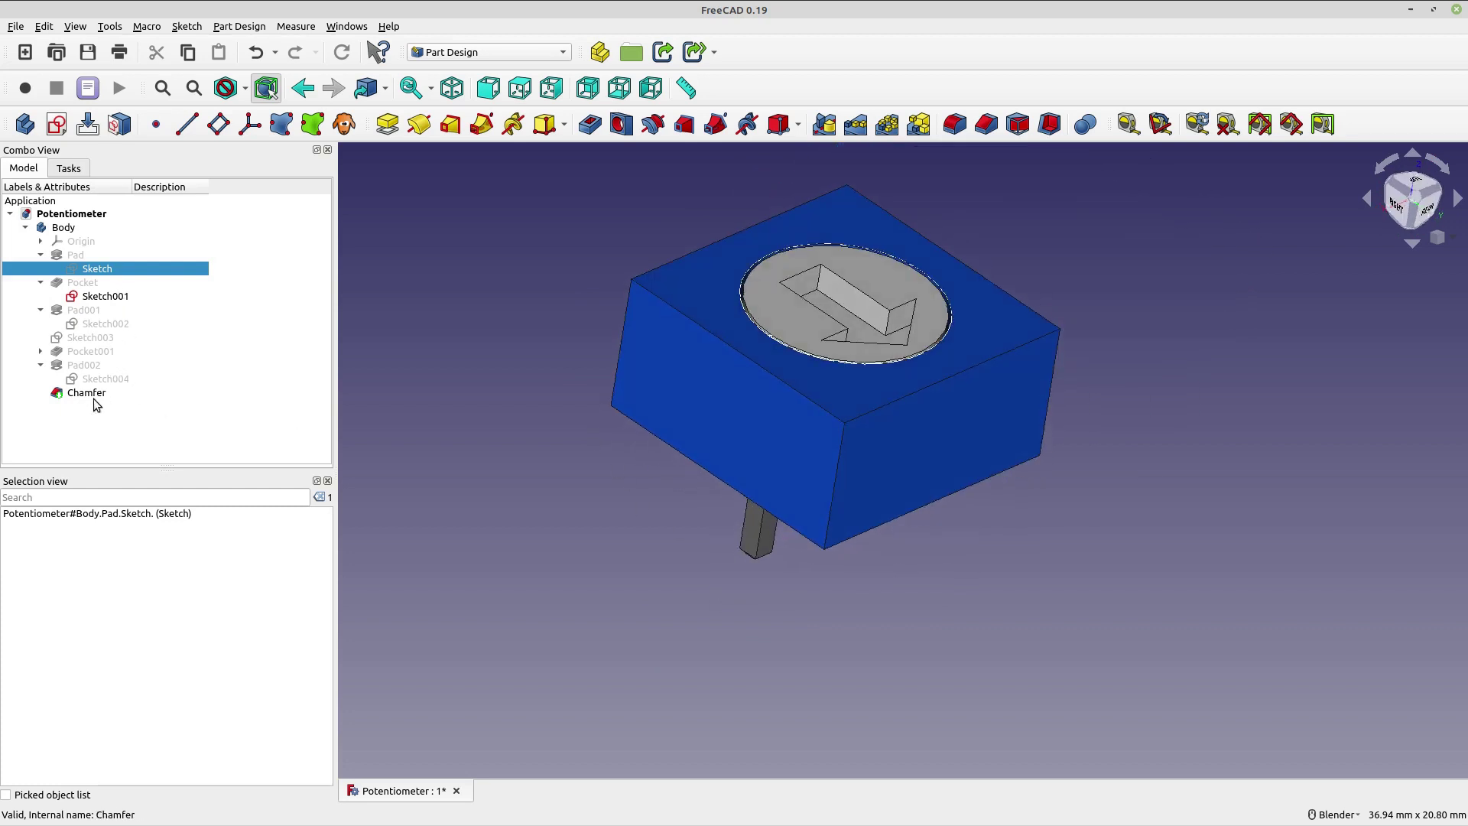
left_click(63, 227)
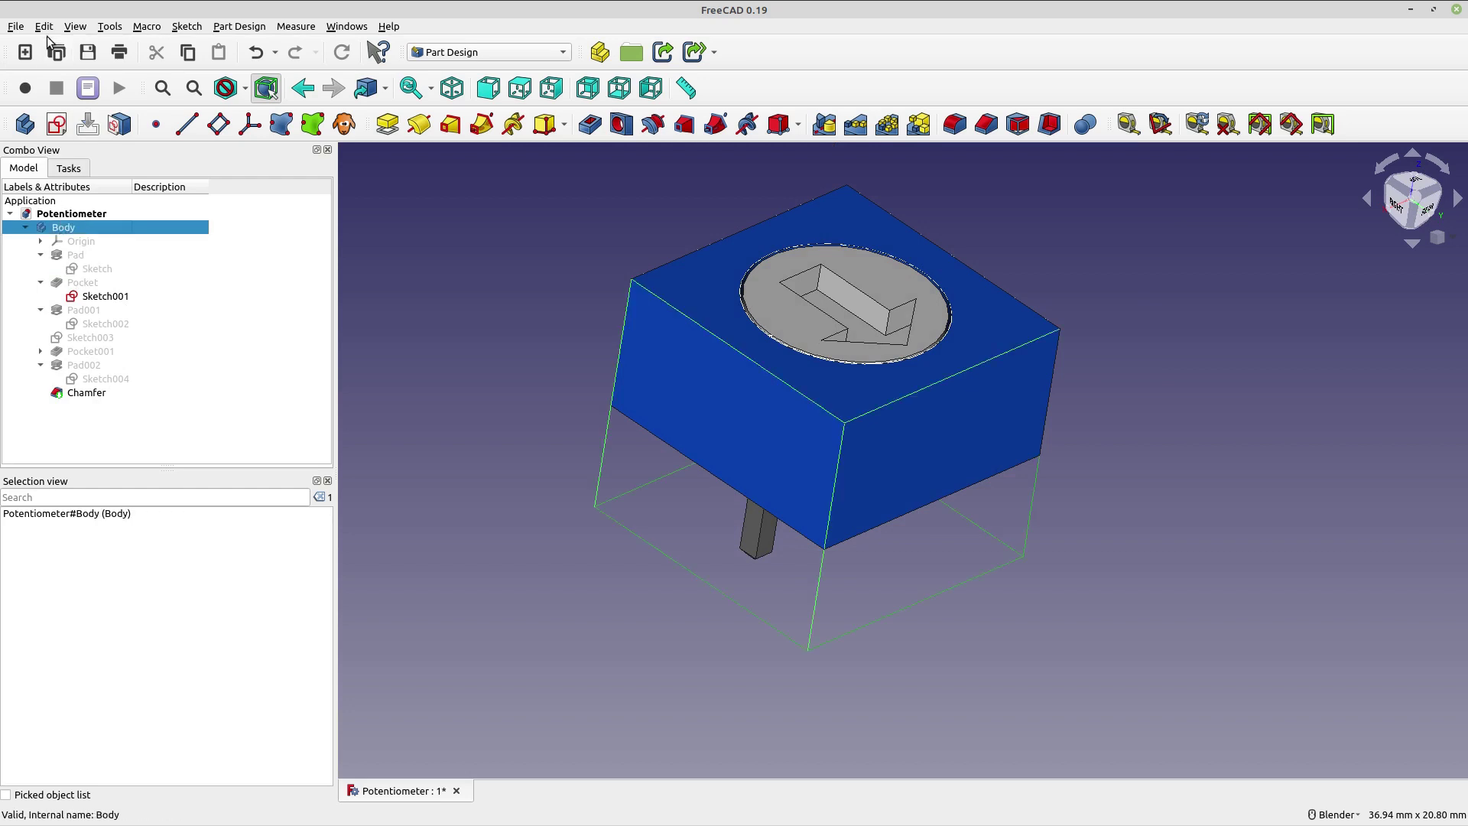
Step: Start exporting the Body, look through the file formats, then cancel the export
left_click(17, 27)
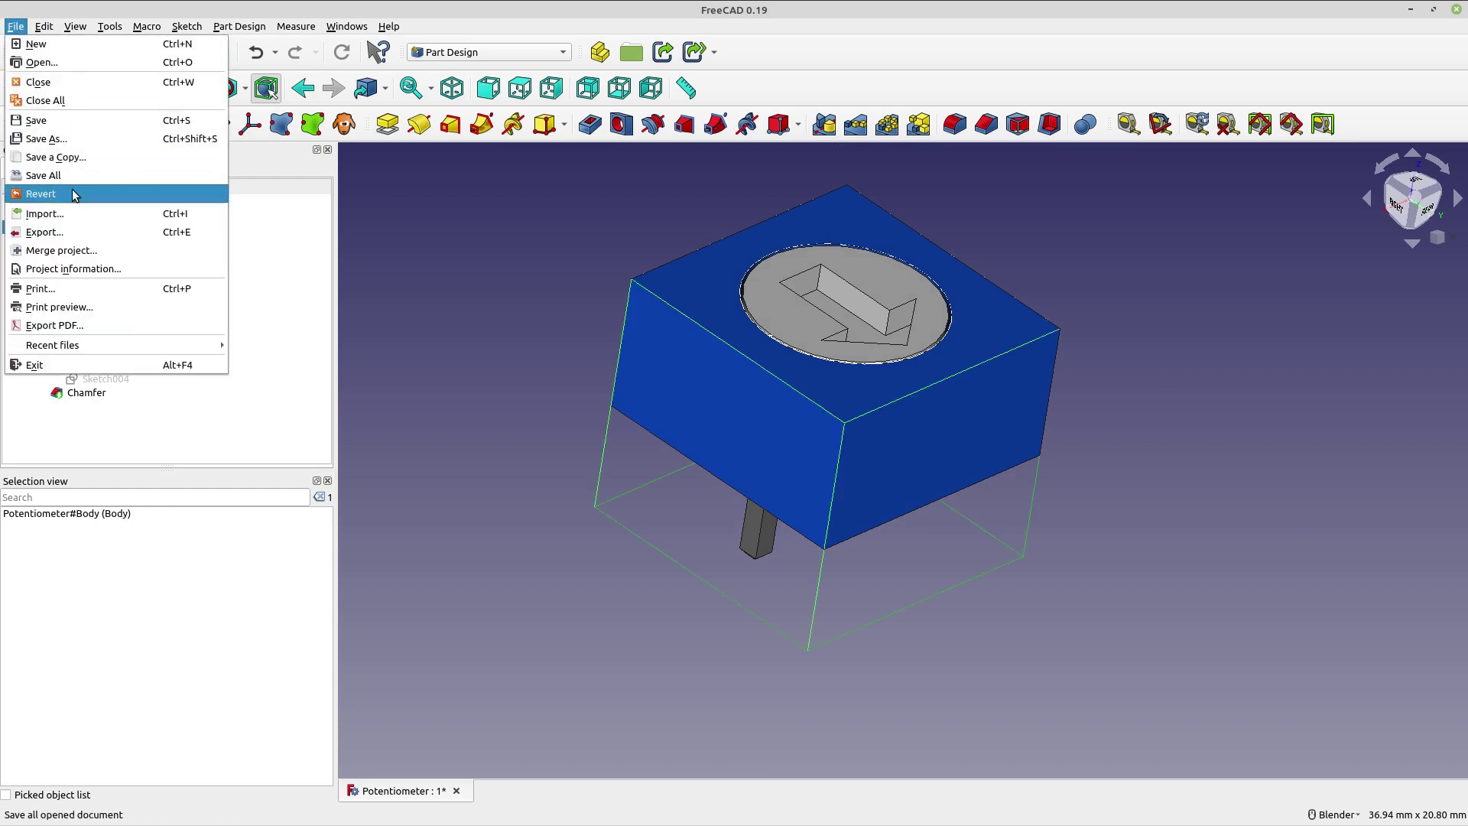
left_click(69, 231)
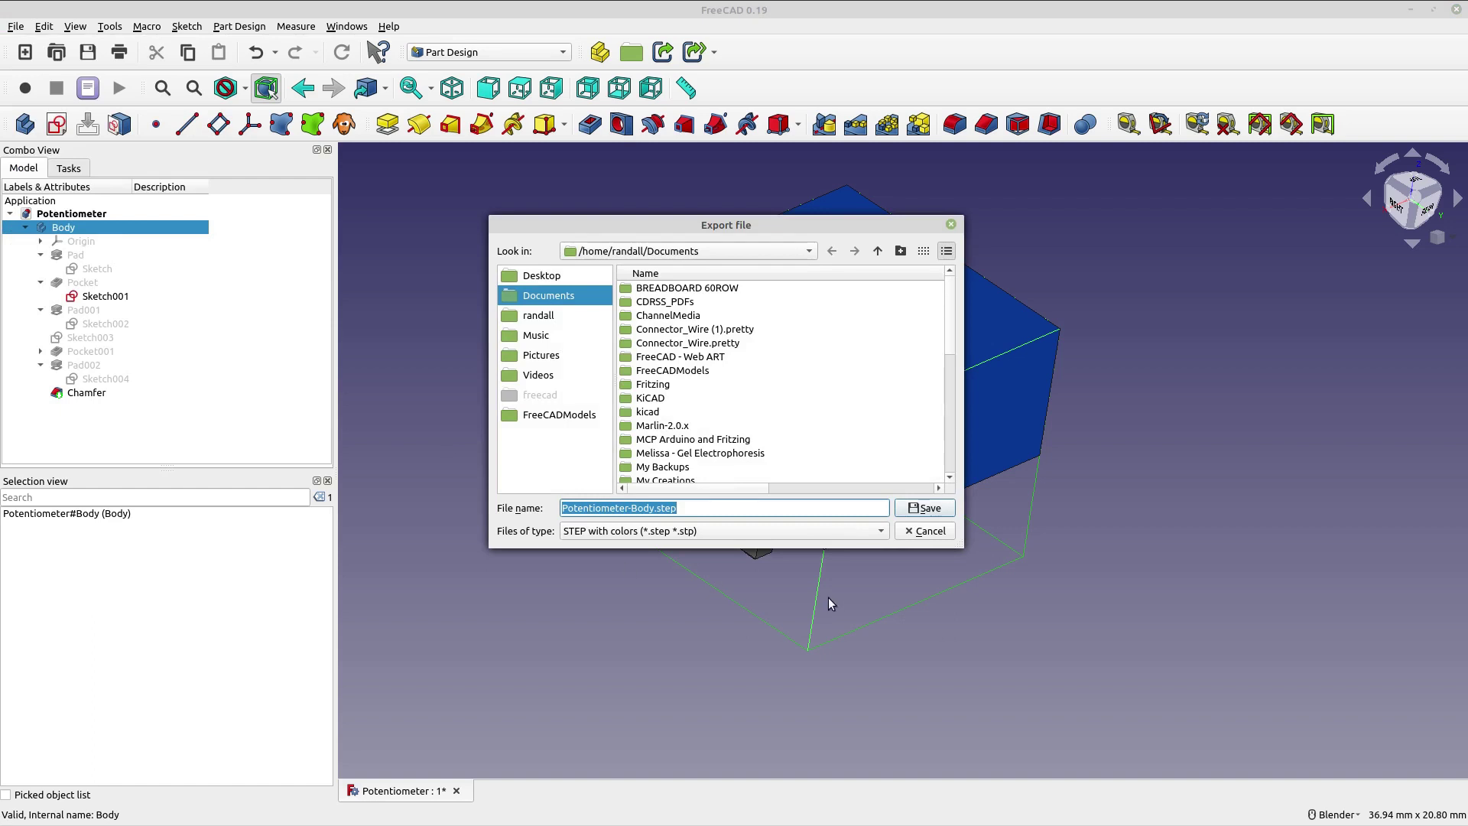
left_click(804, 537)
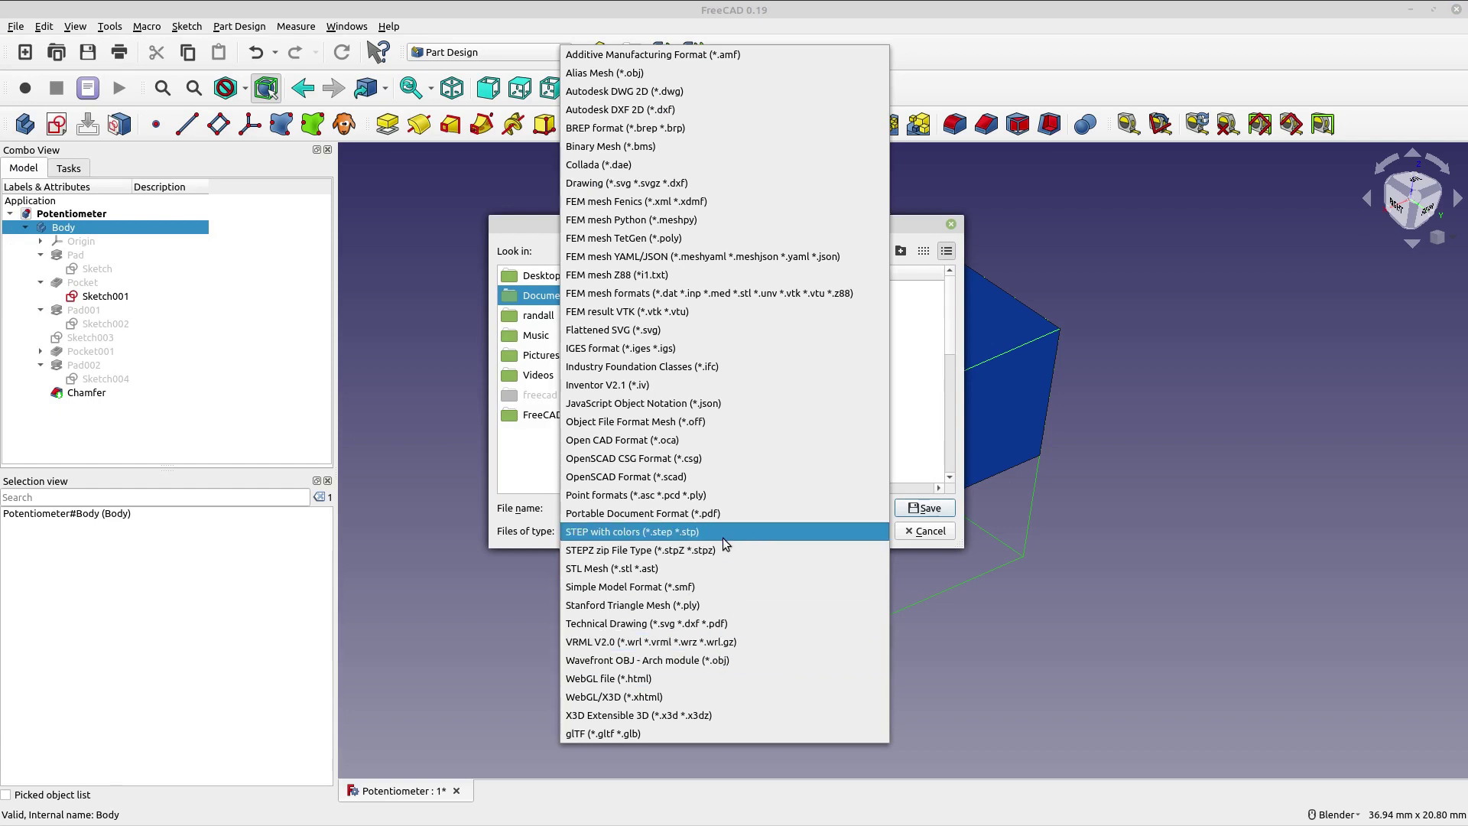
left_click(936, 534)
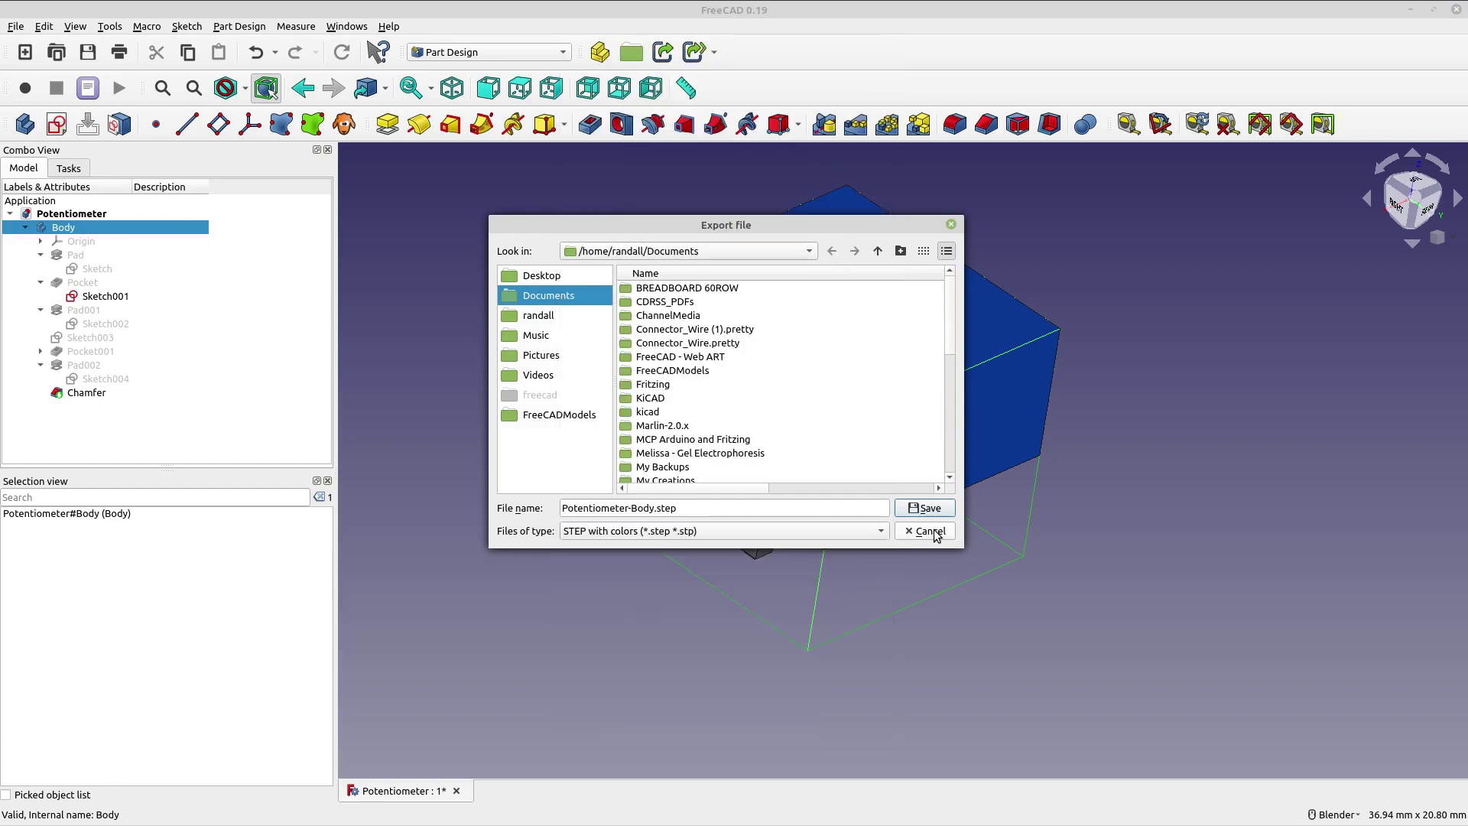
left_click(925, 530)
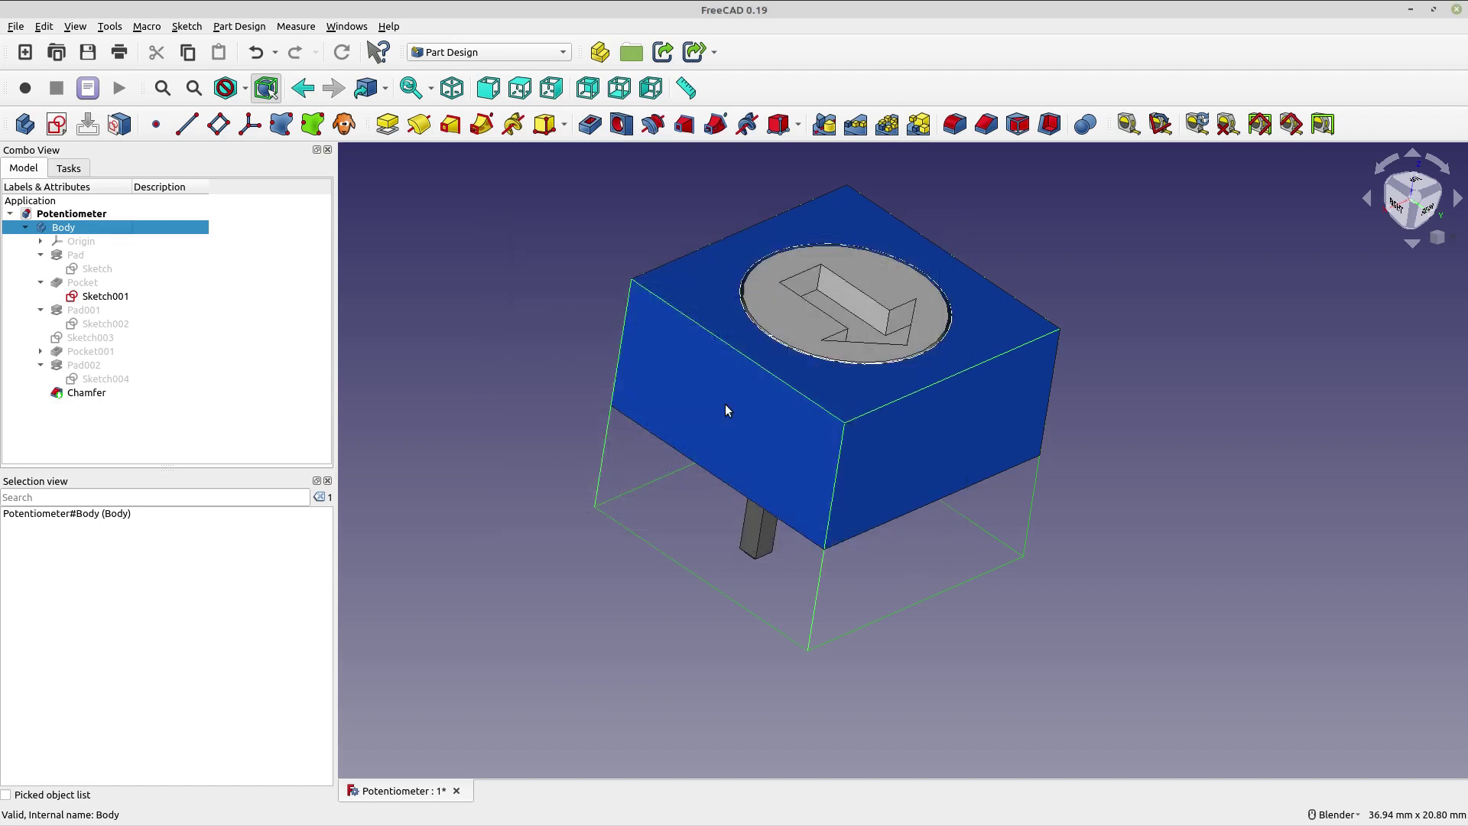
middle_click_drag(571, 449, 552, 454)
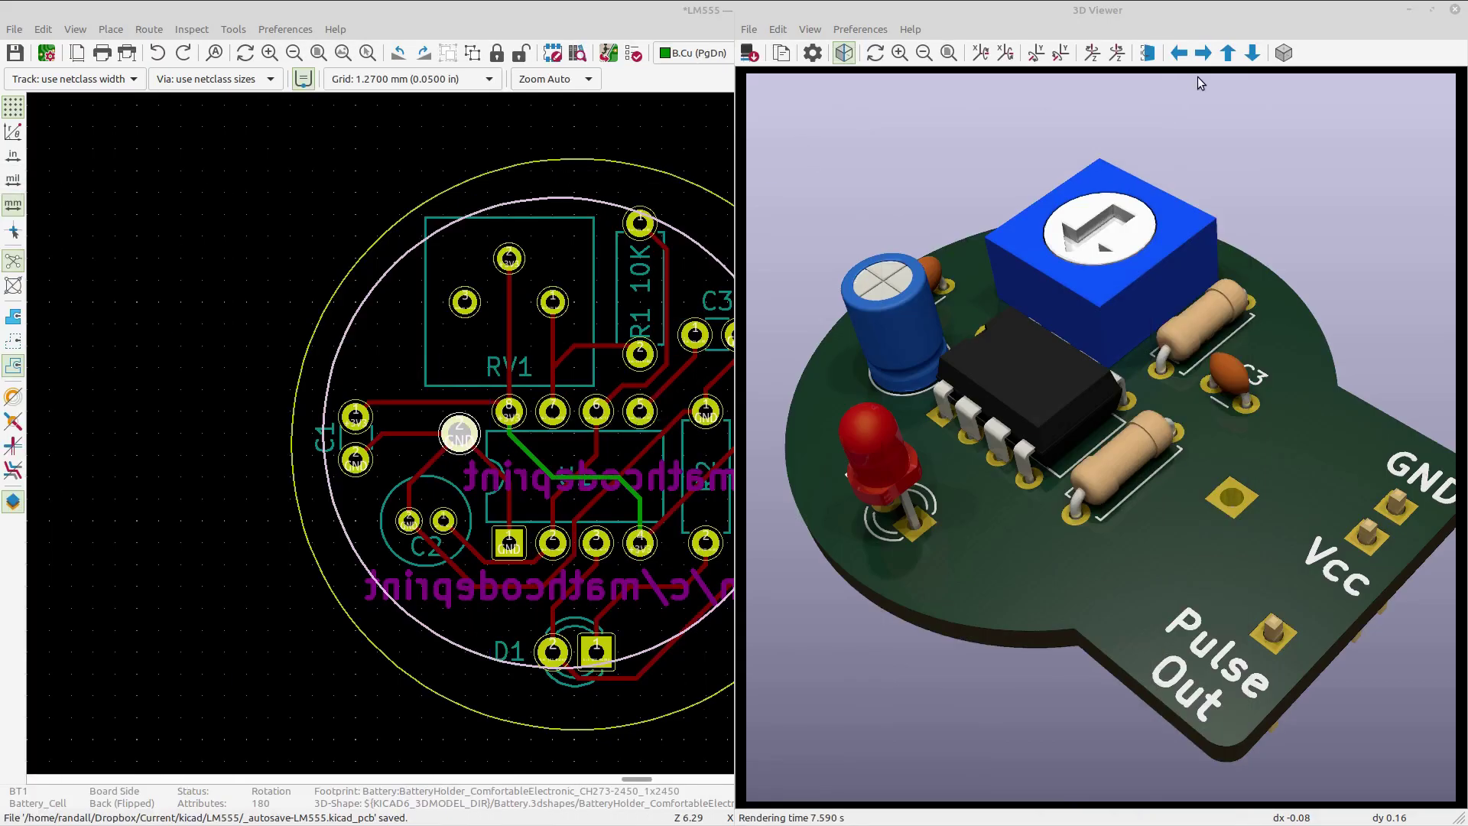
Step: Close the 3D viewer and select the RV1 potentiometer footprint on the board
left_click(1454, 10)
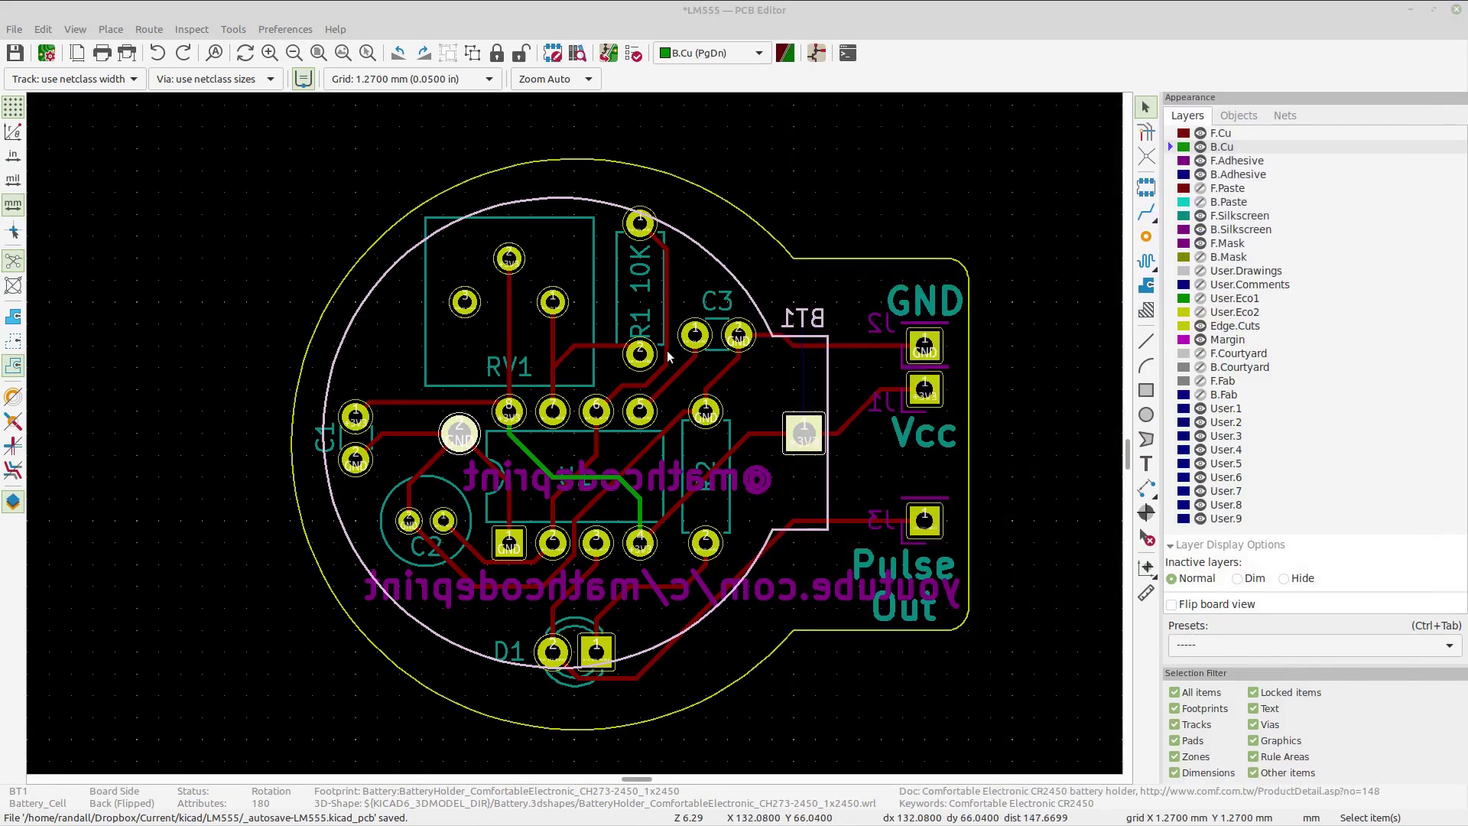
left_click(541, 259)
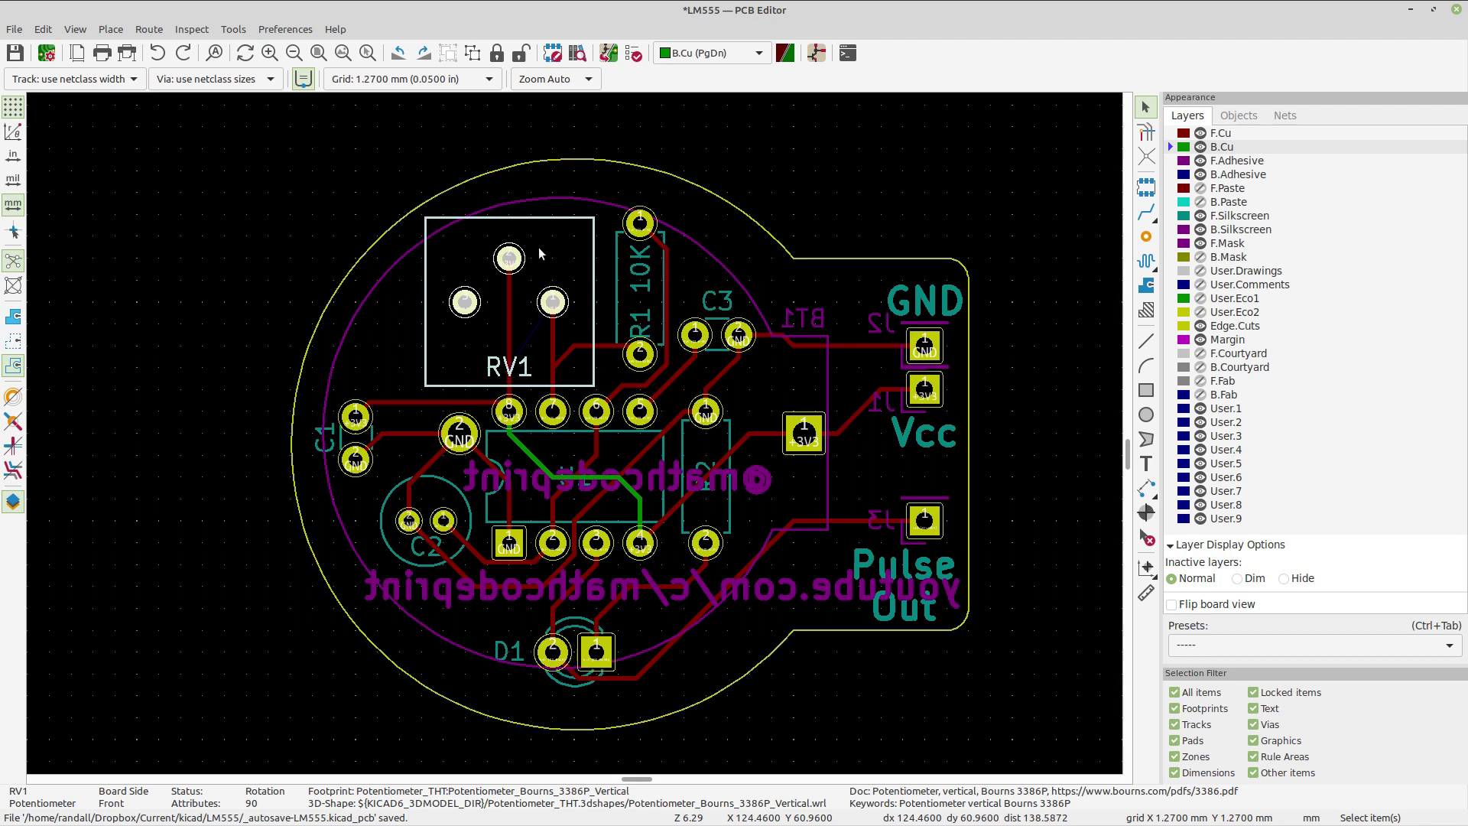
Step: In RV1's properties, delete the Patentiometer-Body.wrl model row and add a blank model row
double_click(540, 253)
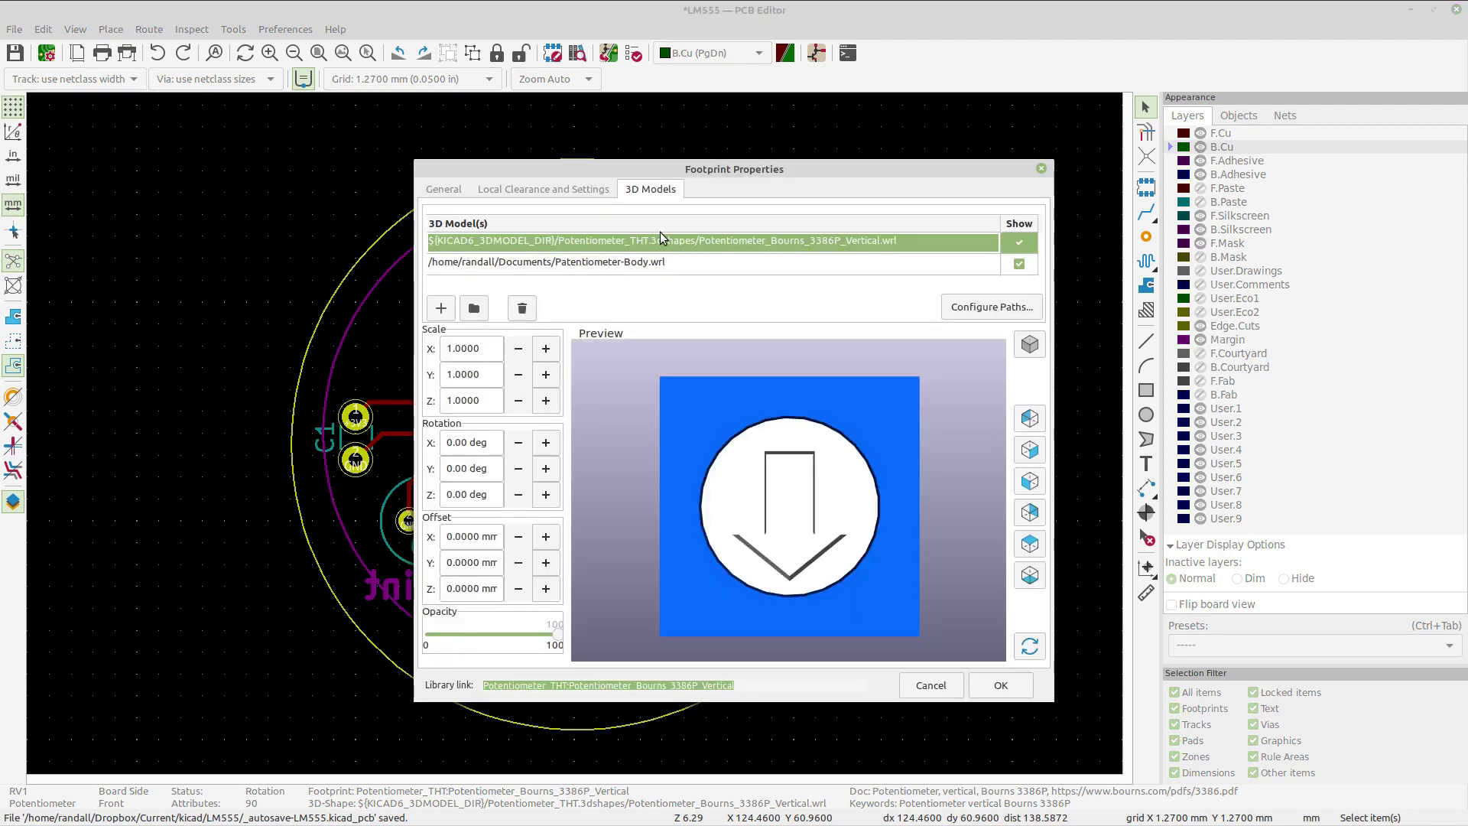
left_click_drag(772, 172, 707, 161)
left_click(388, 186)
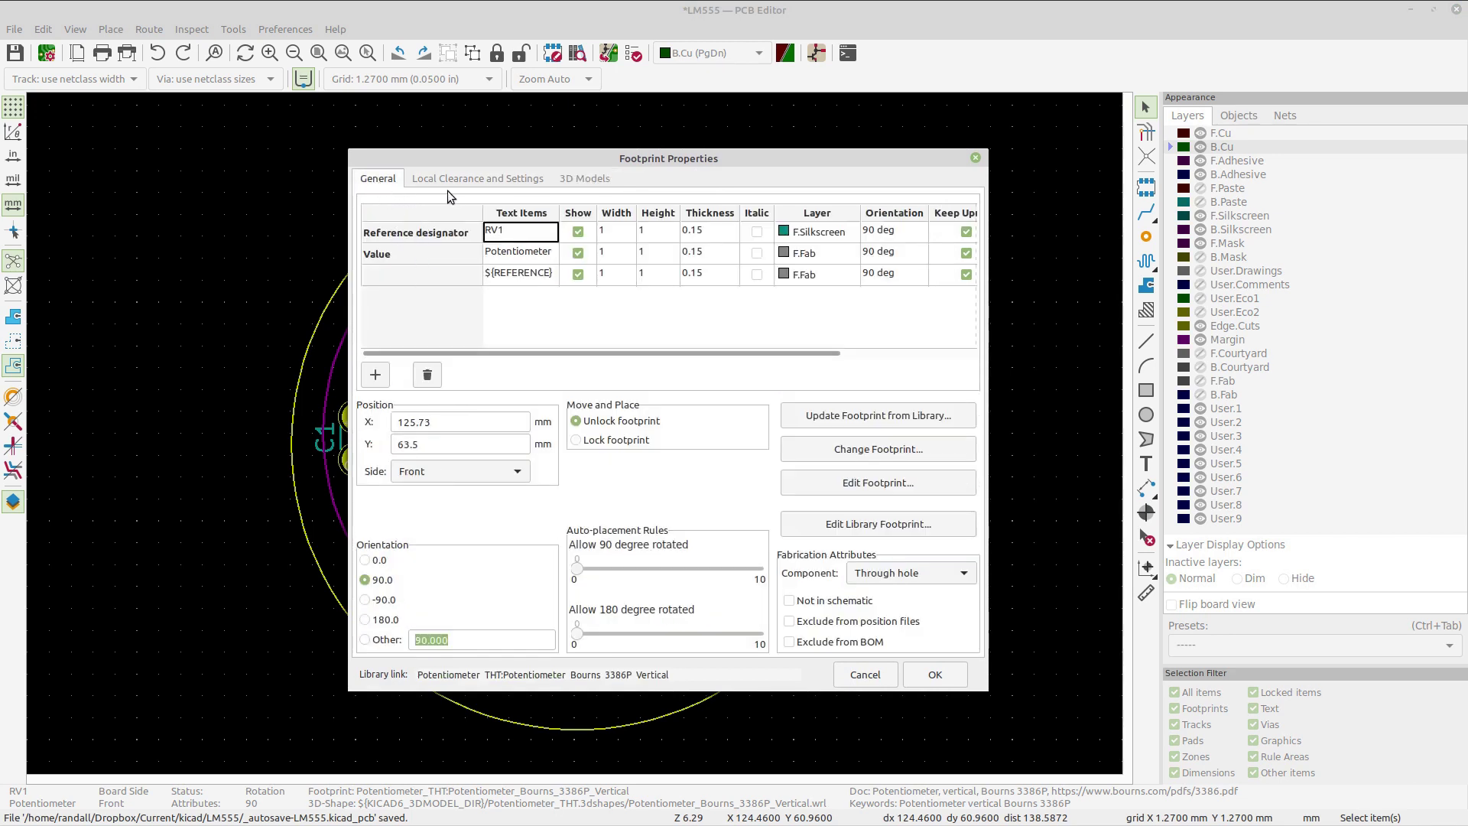
left_click(582, 178)
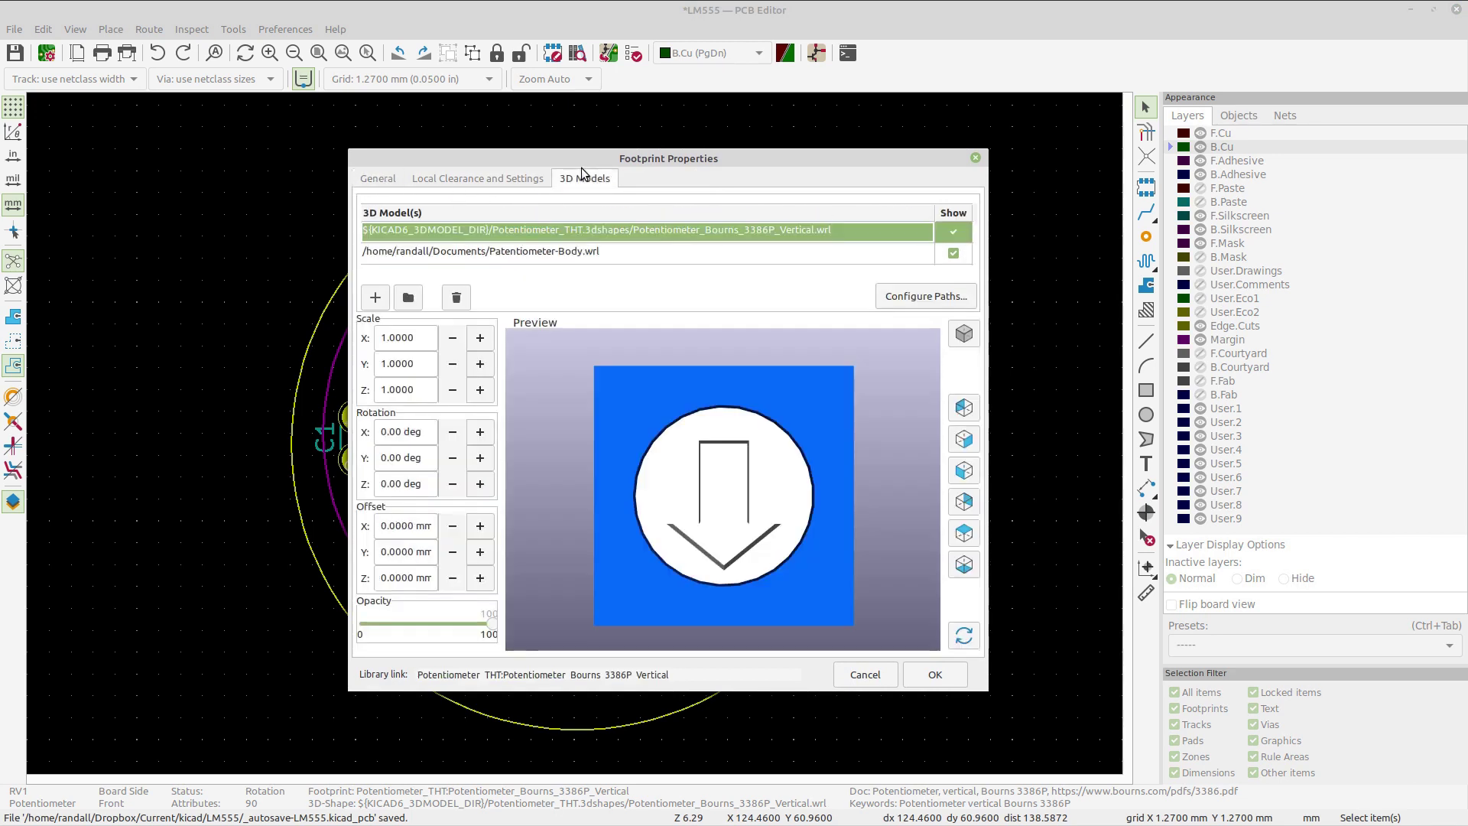
double_click(563, 253)
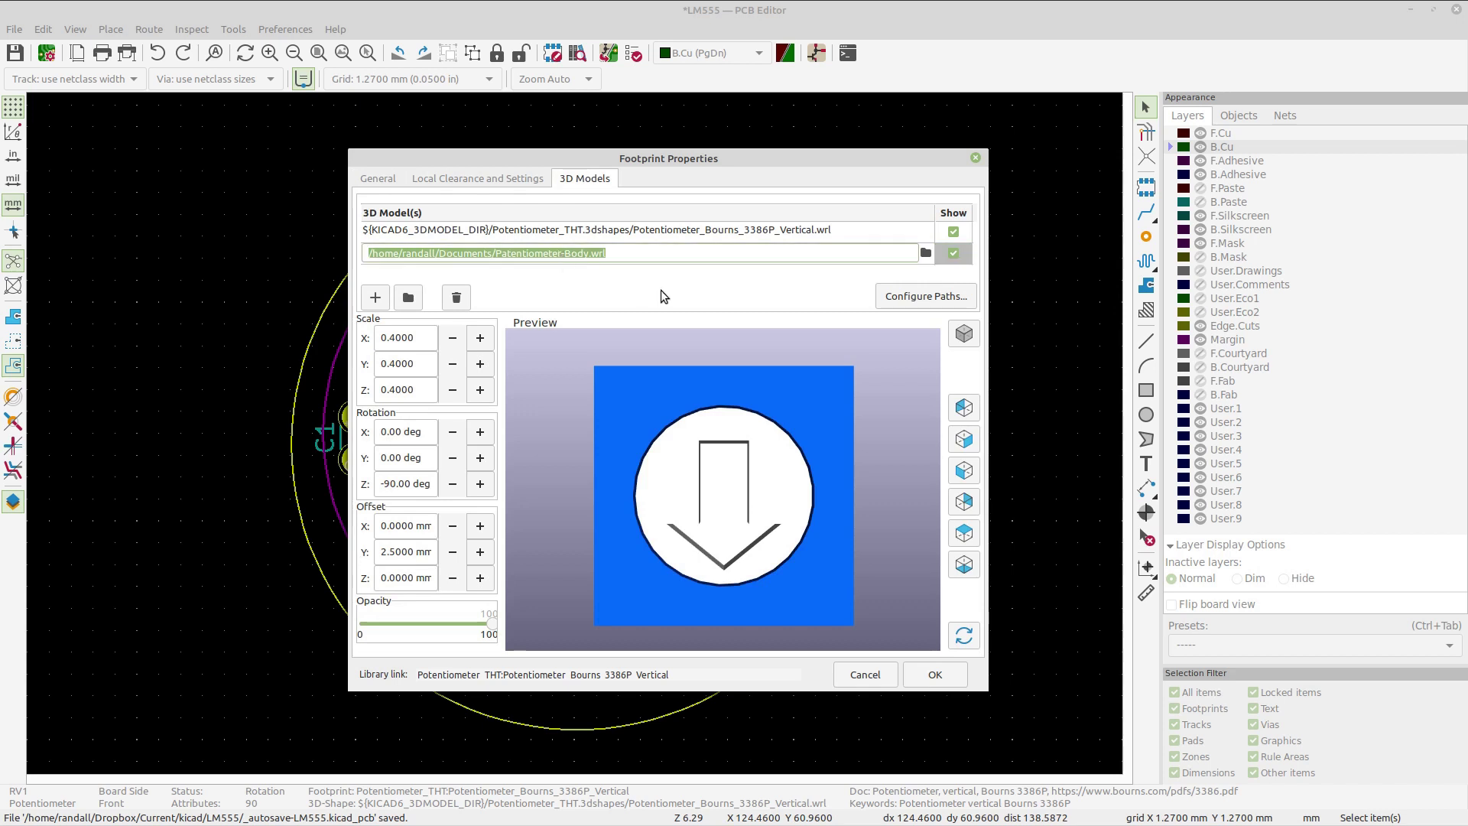
left_click(456, 297)
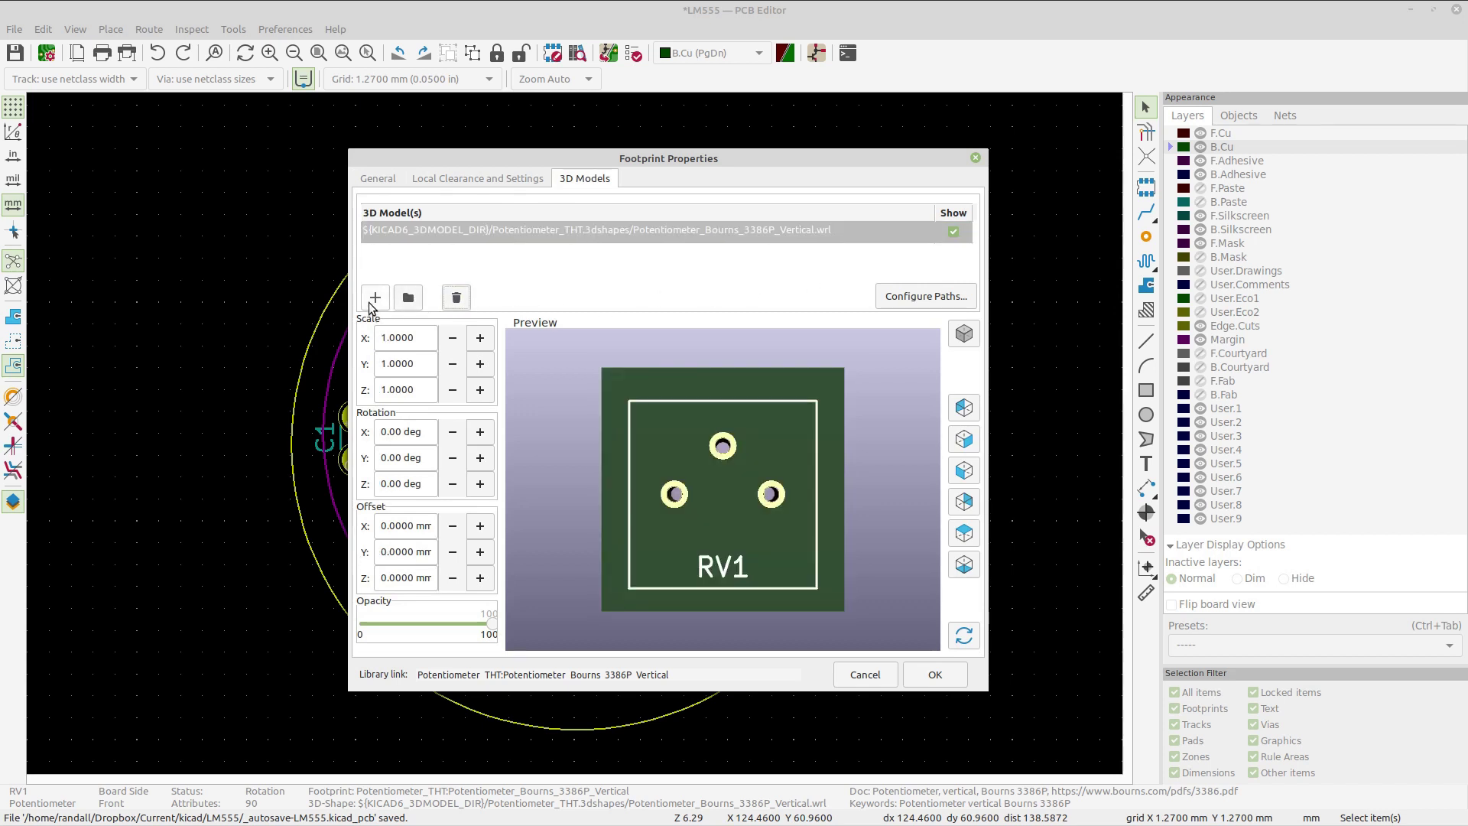
left_click(374, 297)
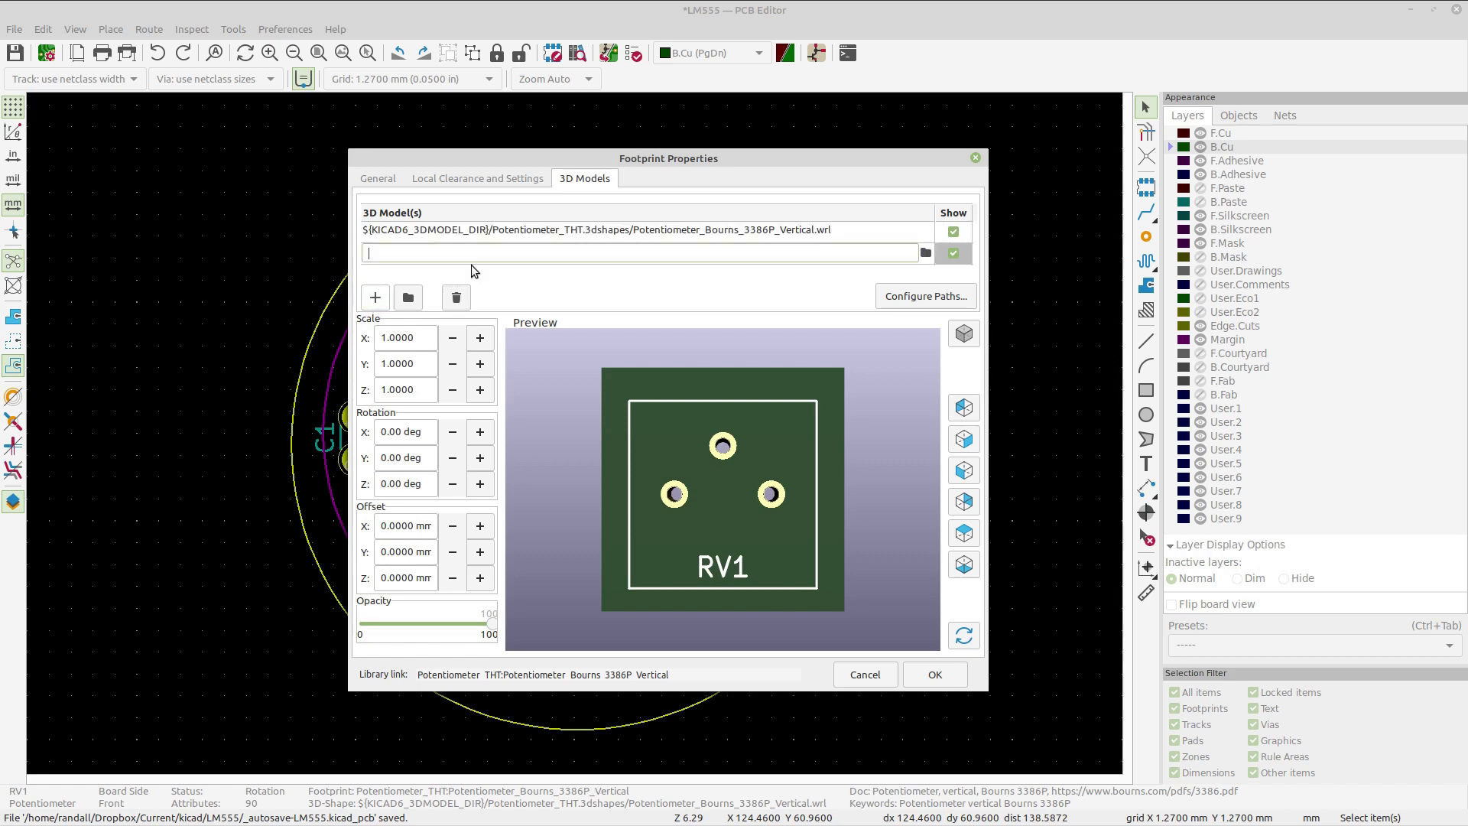
Step: Browse to Documents and choose Patentiometer-Body.wrl as the new model's file
left_click_drag(664, 498, 676, 402)
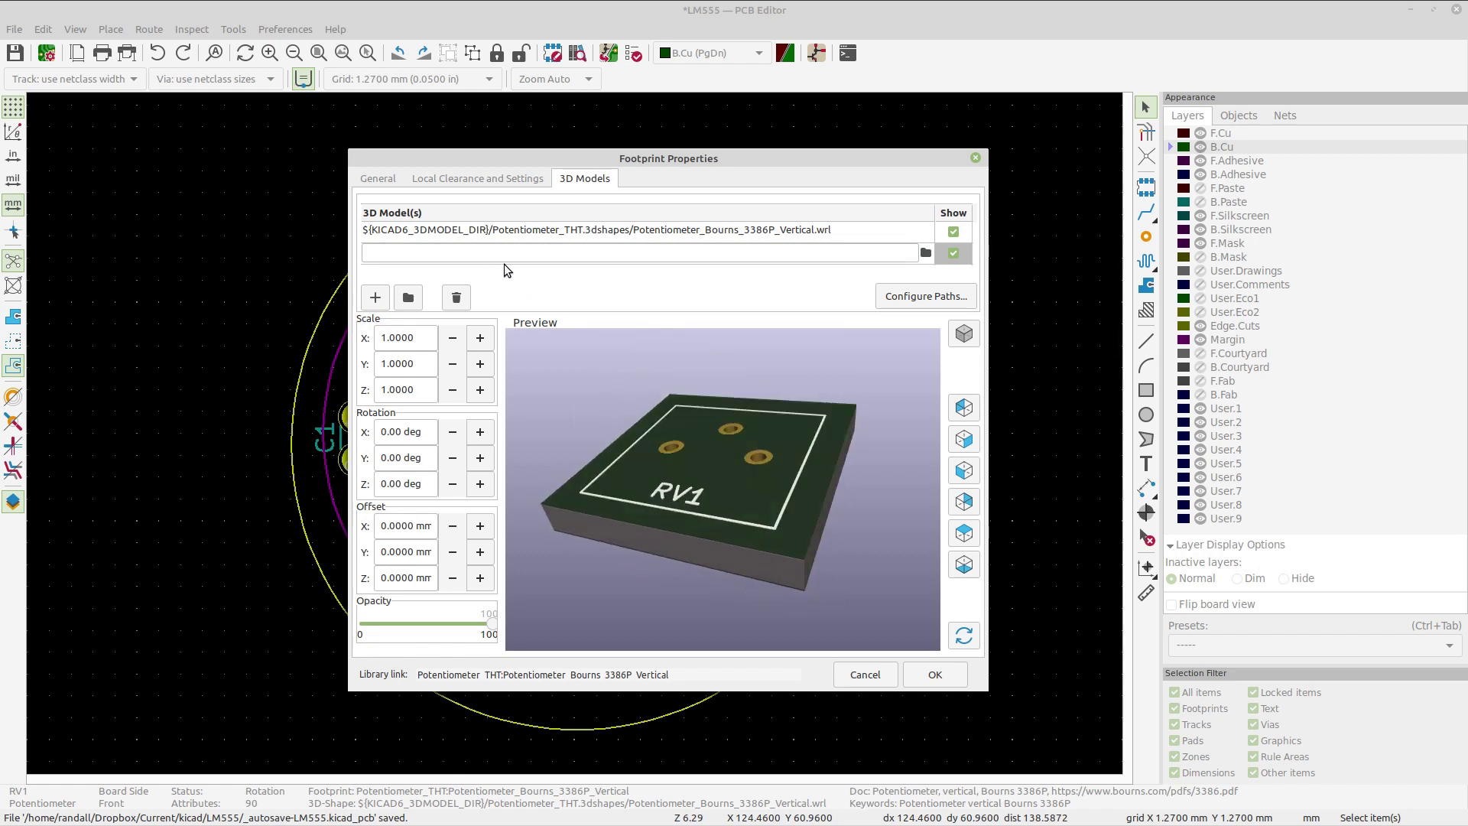
left_click(925, 253)
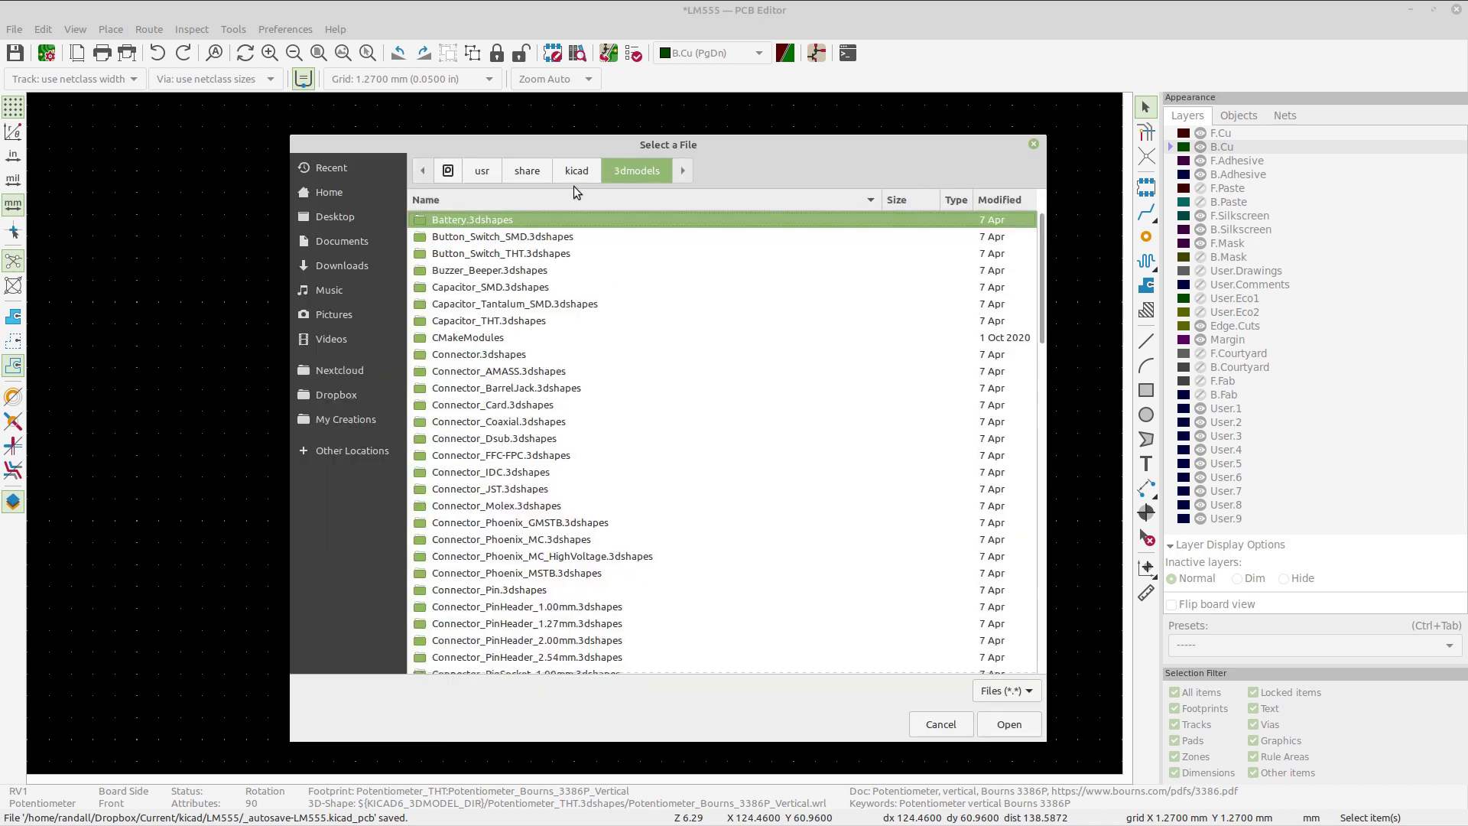
left_click(356, 241)
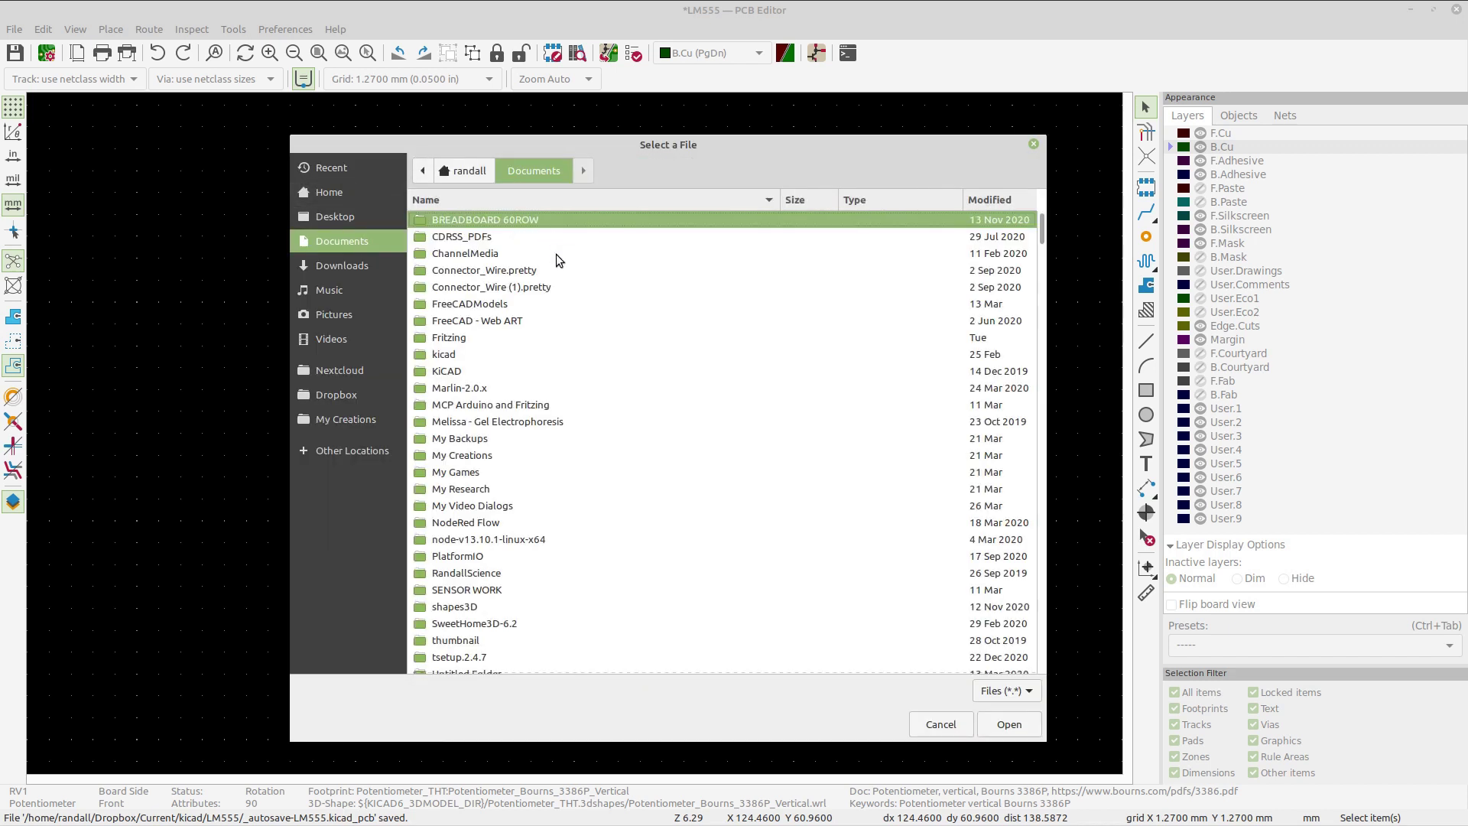
scroll(556, 259, "down", 10)
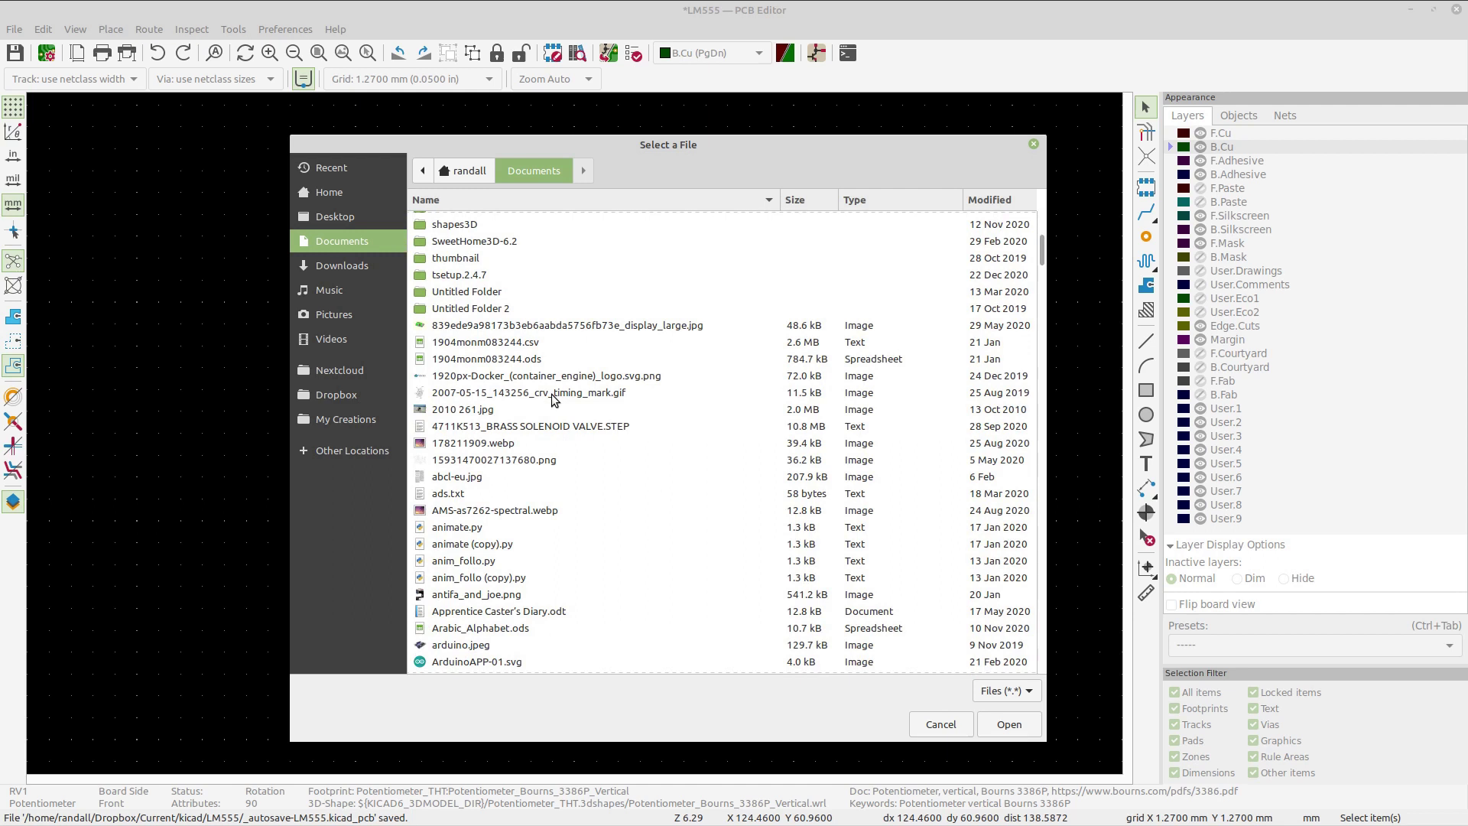
scroll(555, 402, "down", 15)
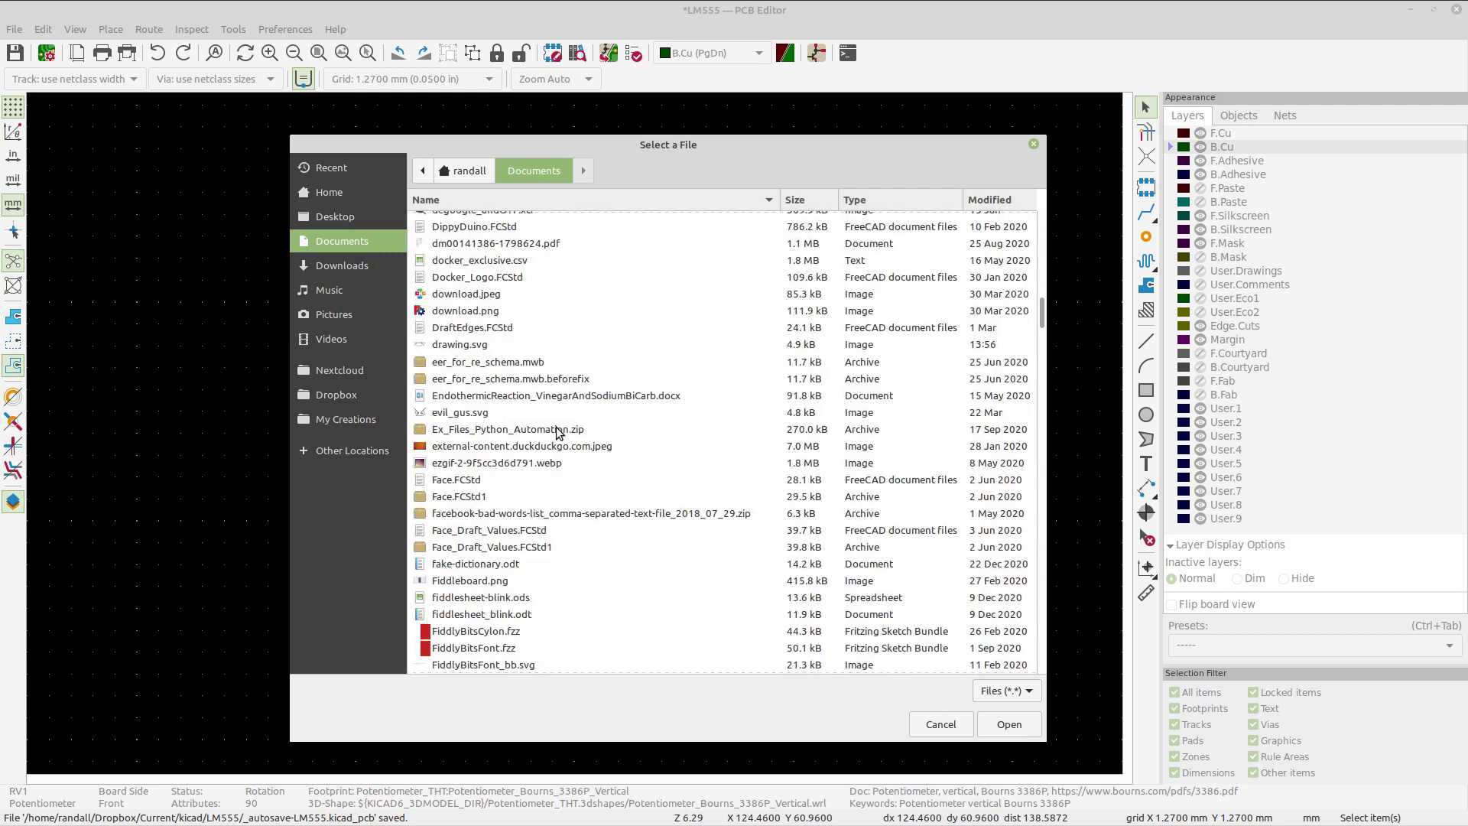
scroll(556, 433, "down", 15)
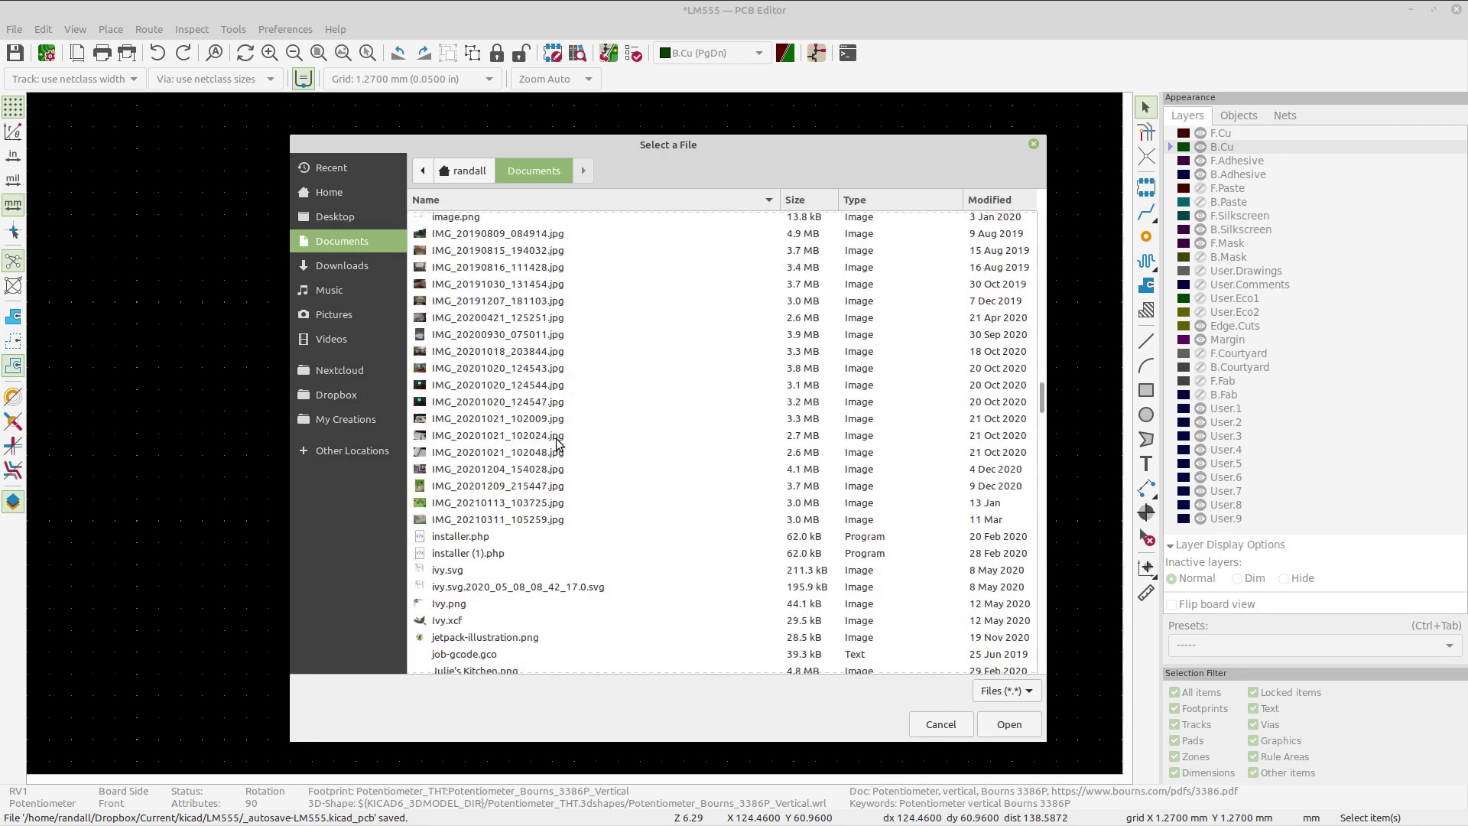
scroll(556, 438, "down", 15)
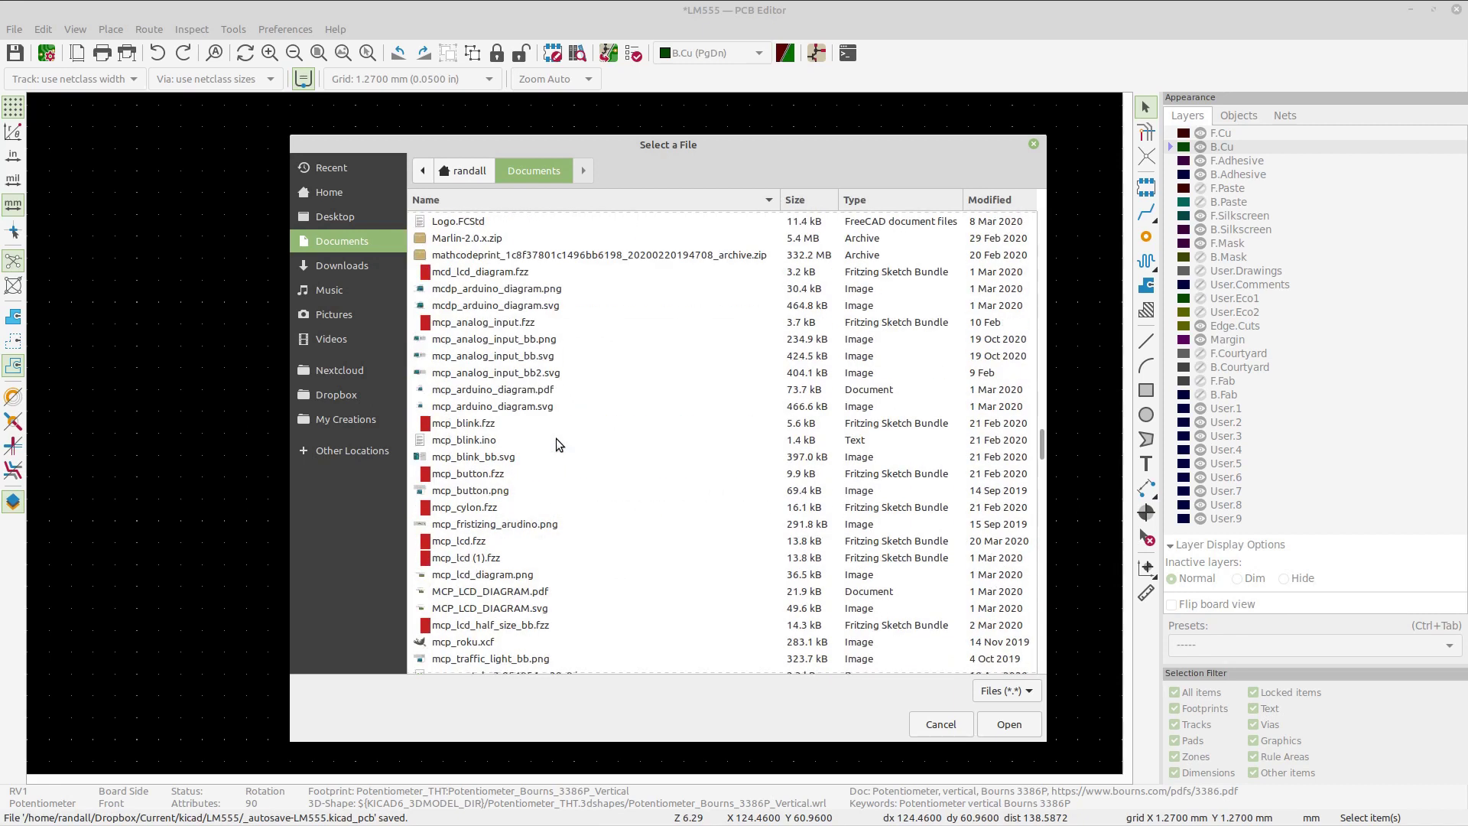
scroll(556, 438, "down", 5)
scroll(556, 438, "down", 9)
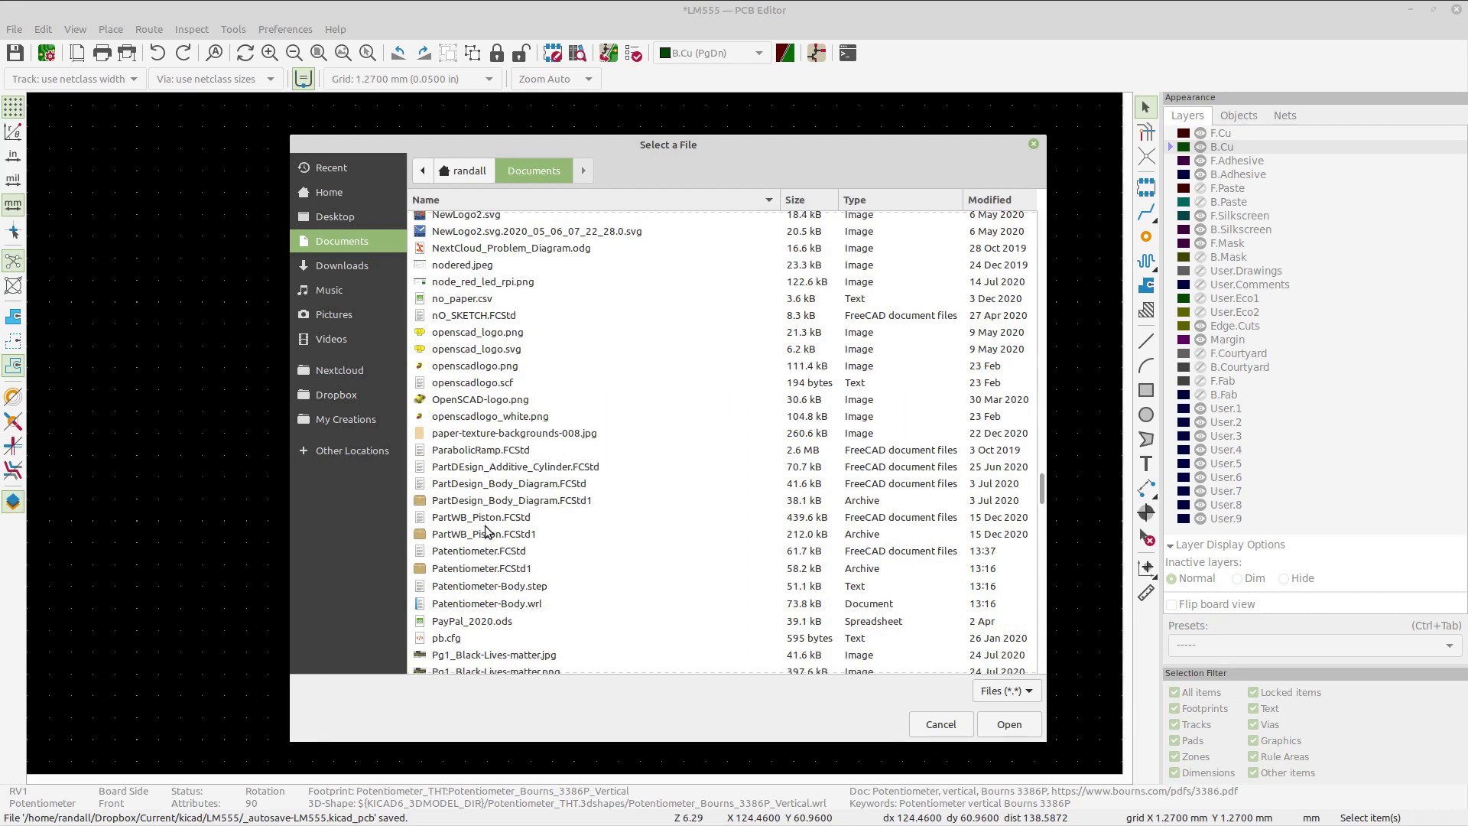
left_click(486, 552)
scroll(581, 561, "down", 3)
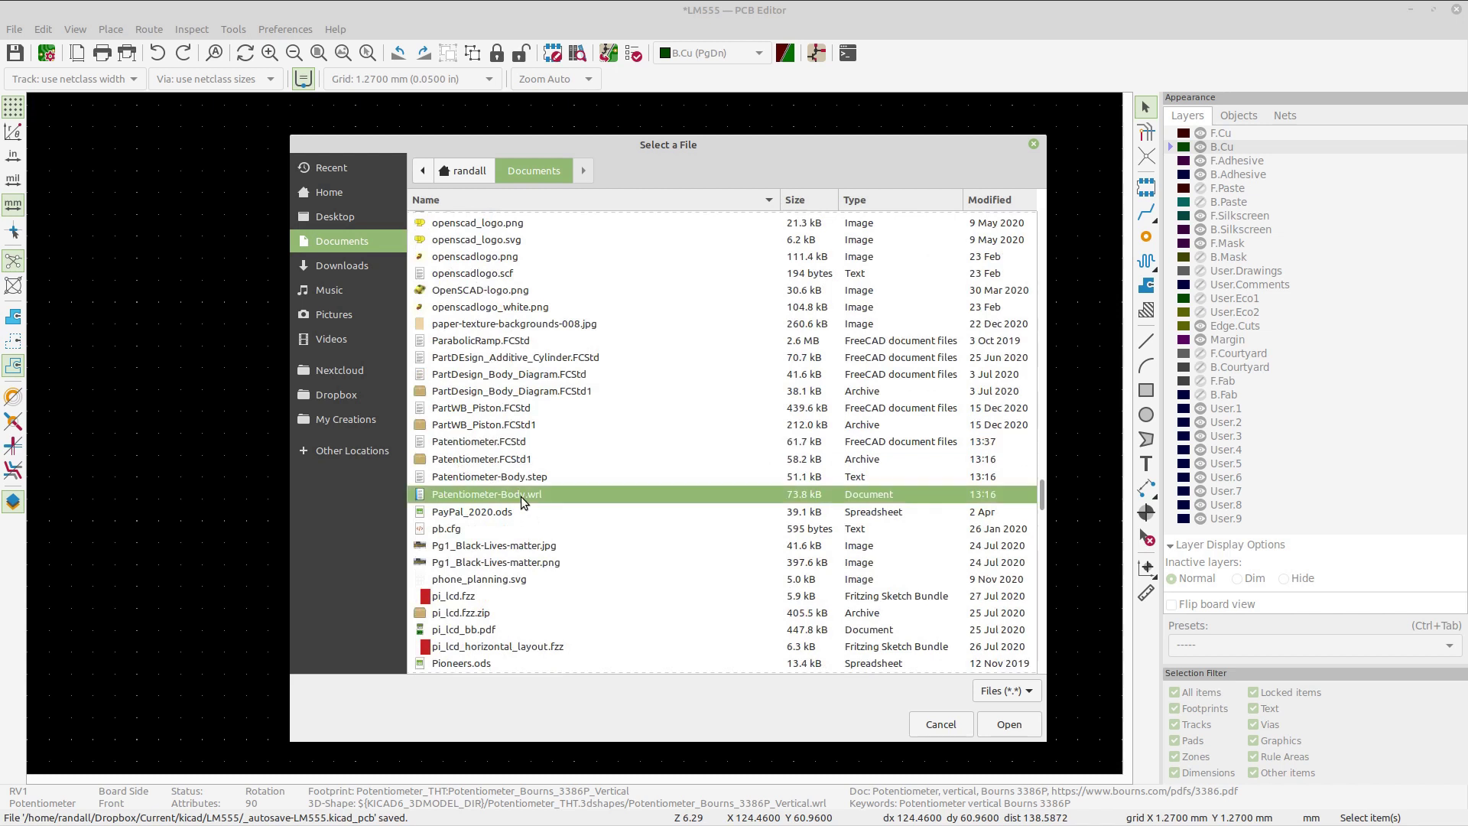
left_click(1011, 725)
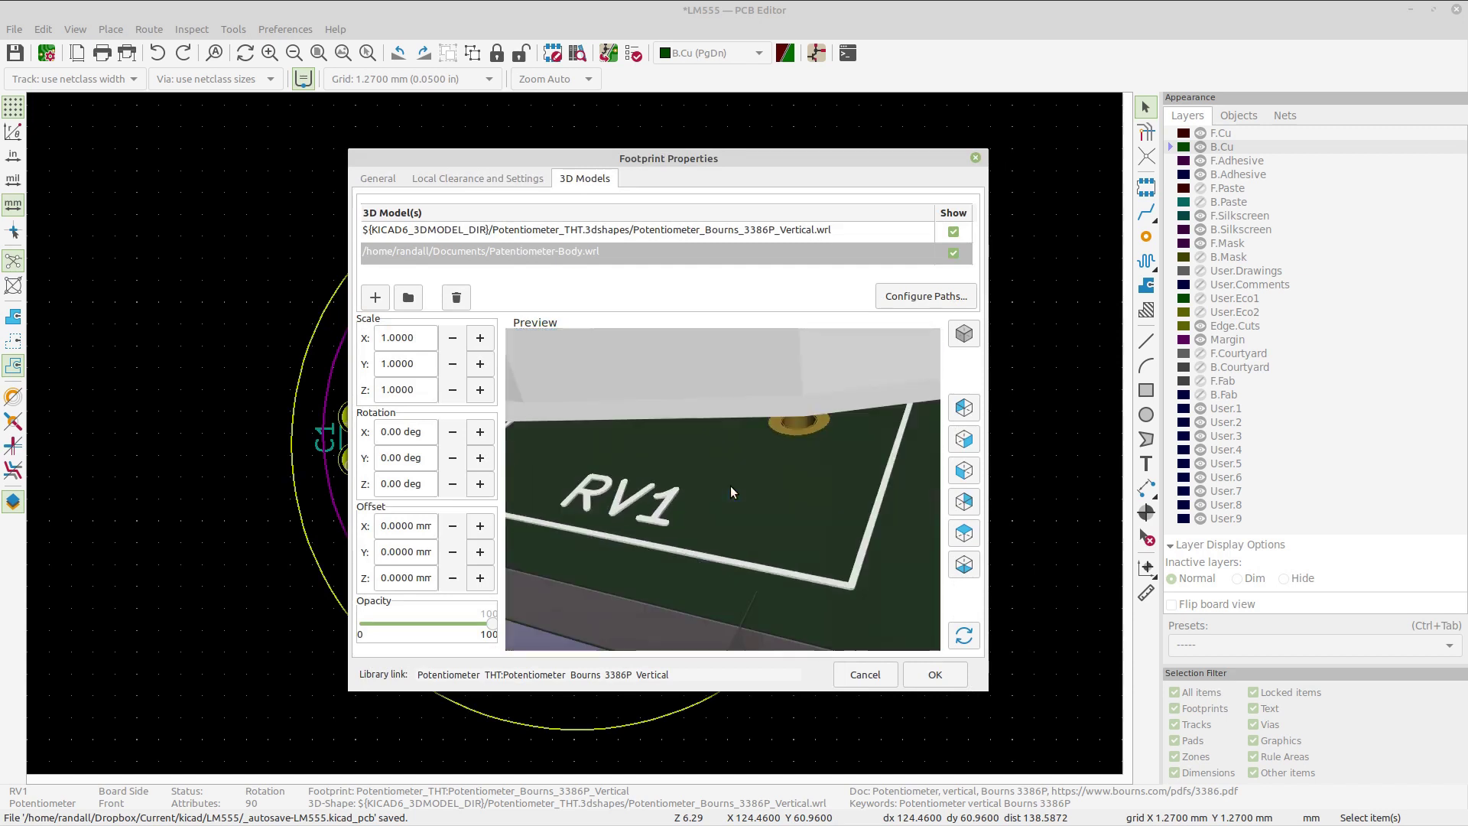
Step: Rotate the preview to inspect the oversized Patentiometer-Body model over the footprint
mouse_move(730, 485)
left_mouse_down()
mouse_move(736, 411)
mouse_move(725, 484)
mouse_move(711, 456)
mouse_move(740, 372)
mouse_move(727, 509)
mouse_move(700, 553)
mouse_move(713, 570)
mouse_move(745, 388)
mouse_move(715, 475)
left_mouse_up()
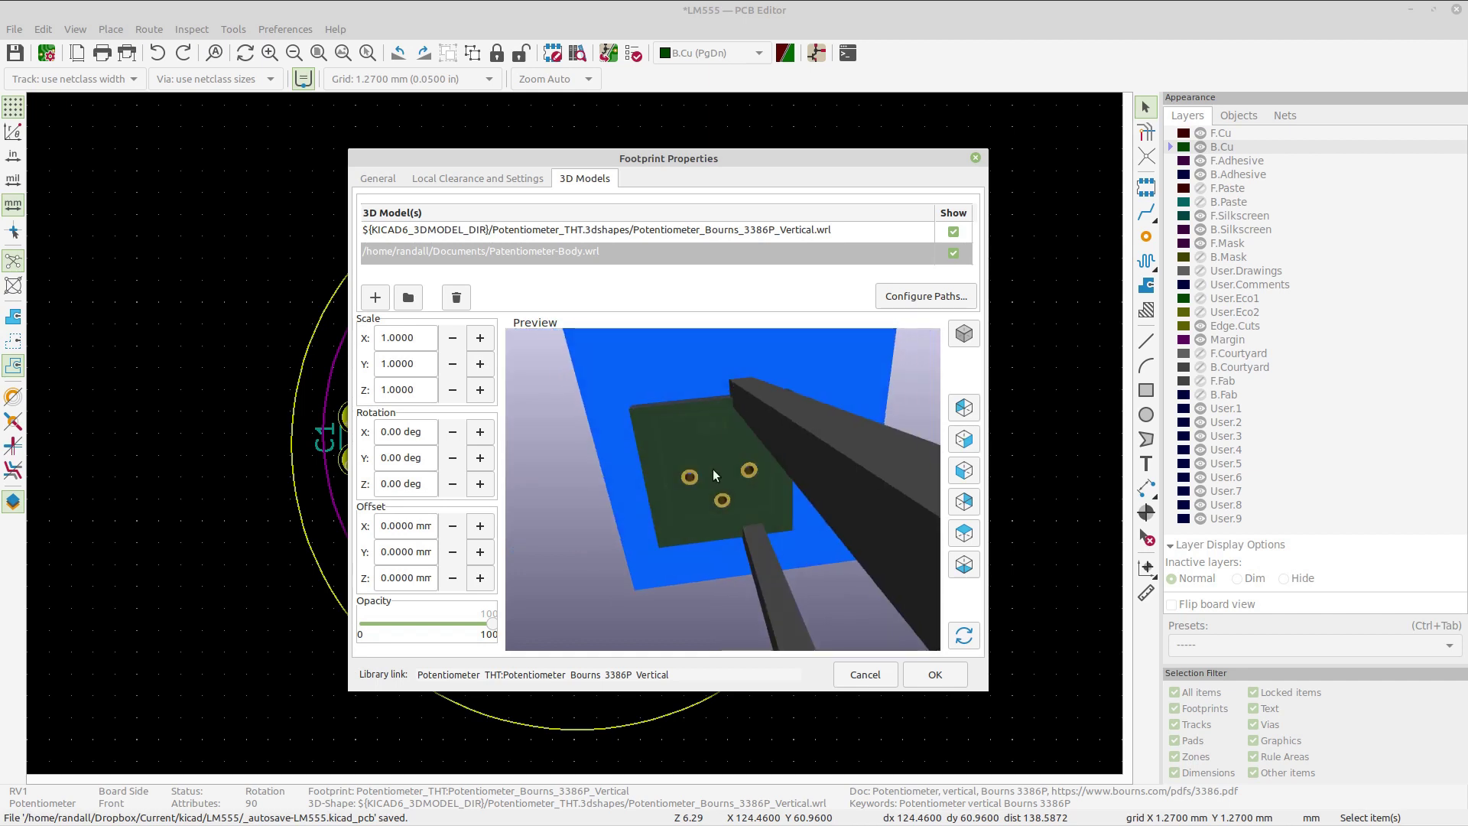
left_click(221, 476)
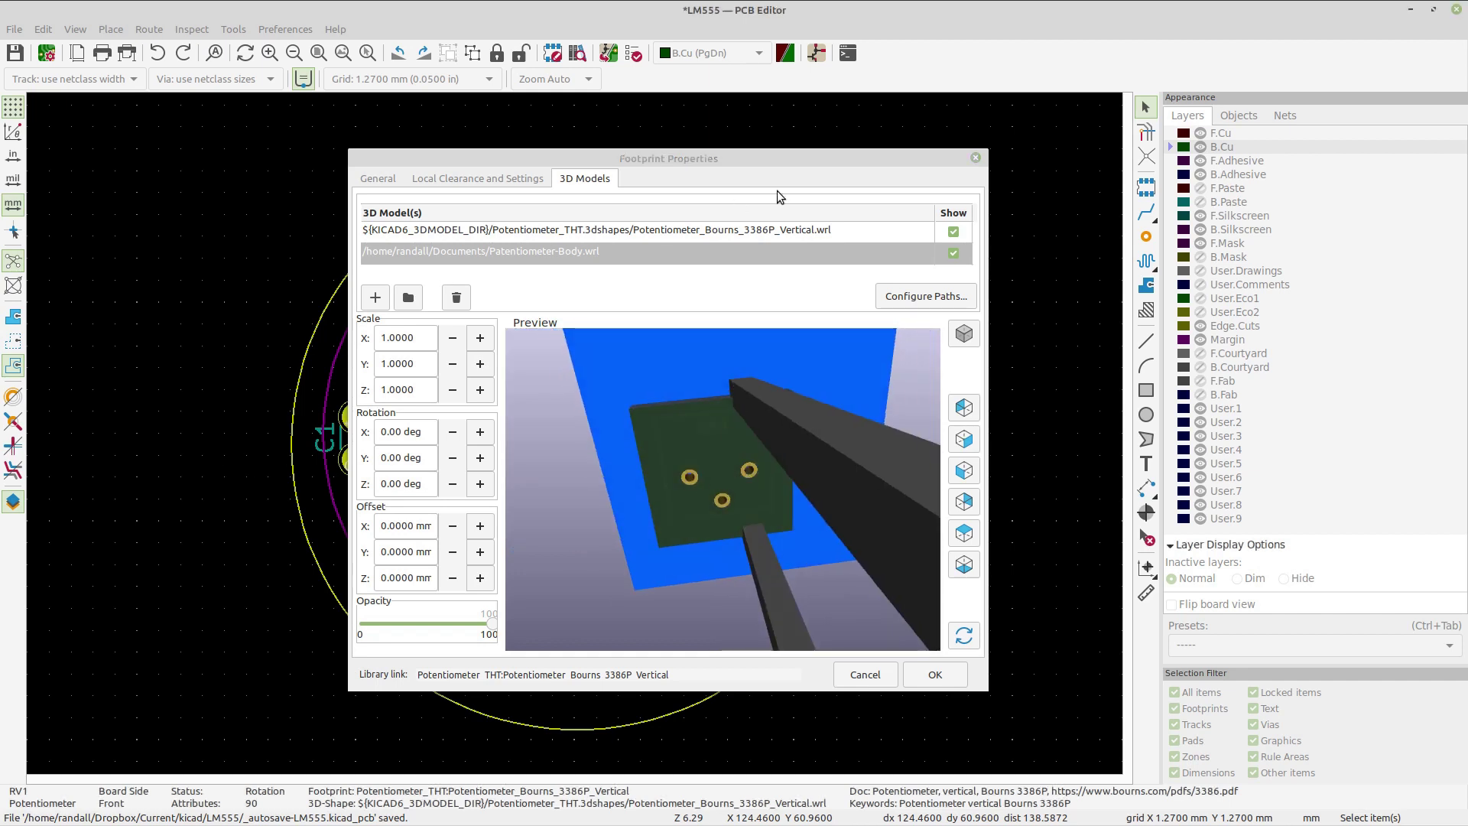
left_click(834, 188)
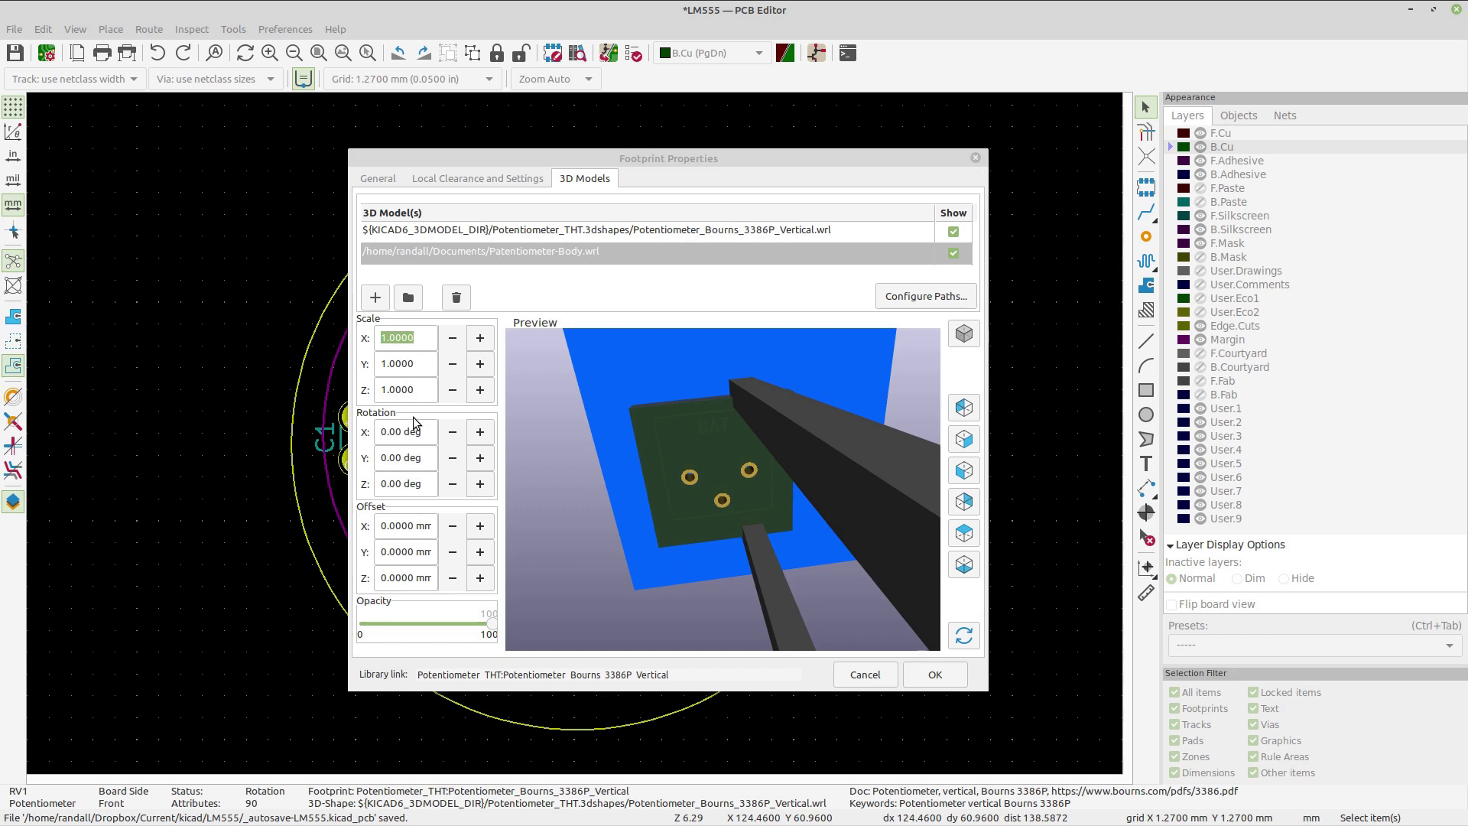
Step: Reselect the Patentiometer-Body.wrl model row and select its Scale X value for editing
left_click(556, 254)
left_click(558, 234)
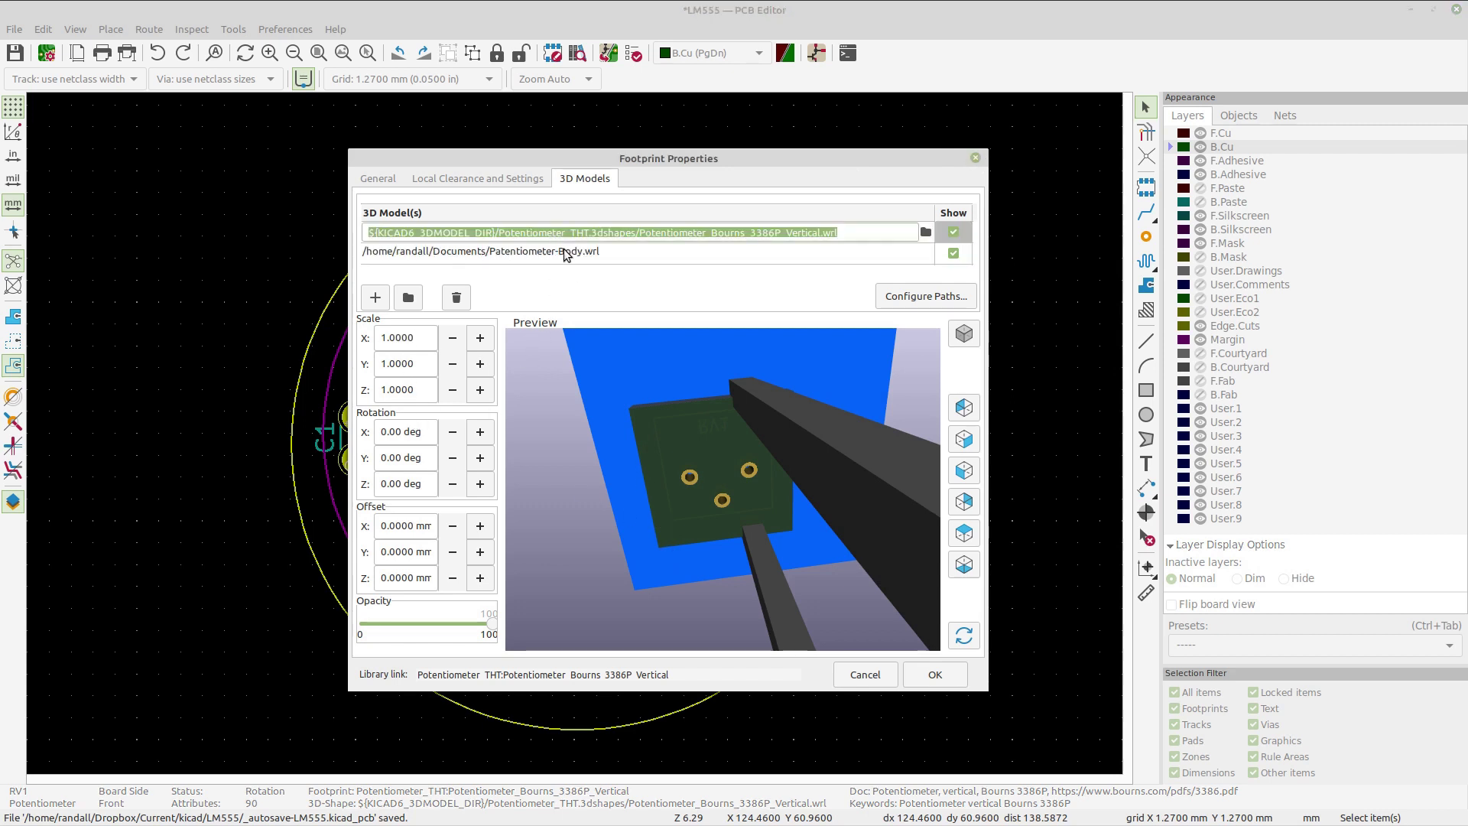
left_click(563, 251)
left_click(569, 253)
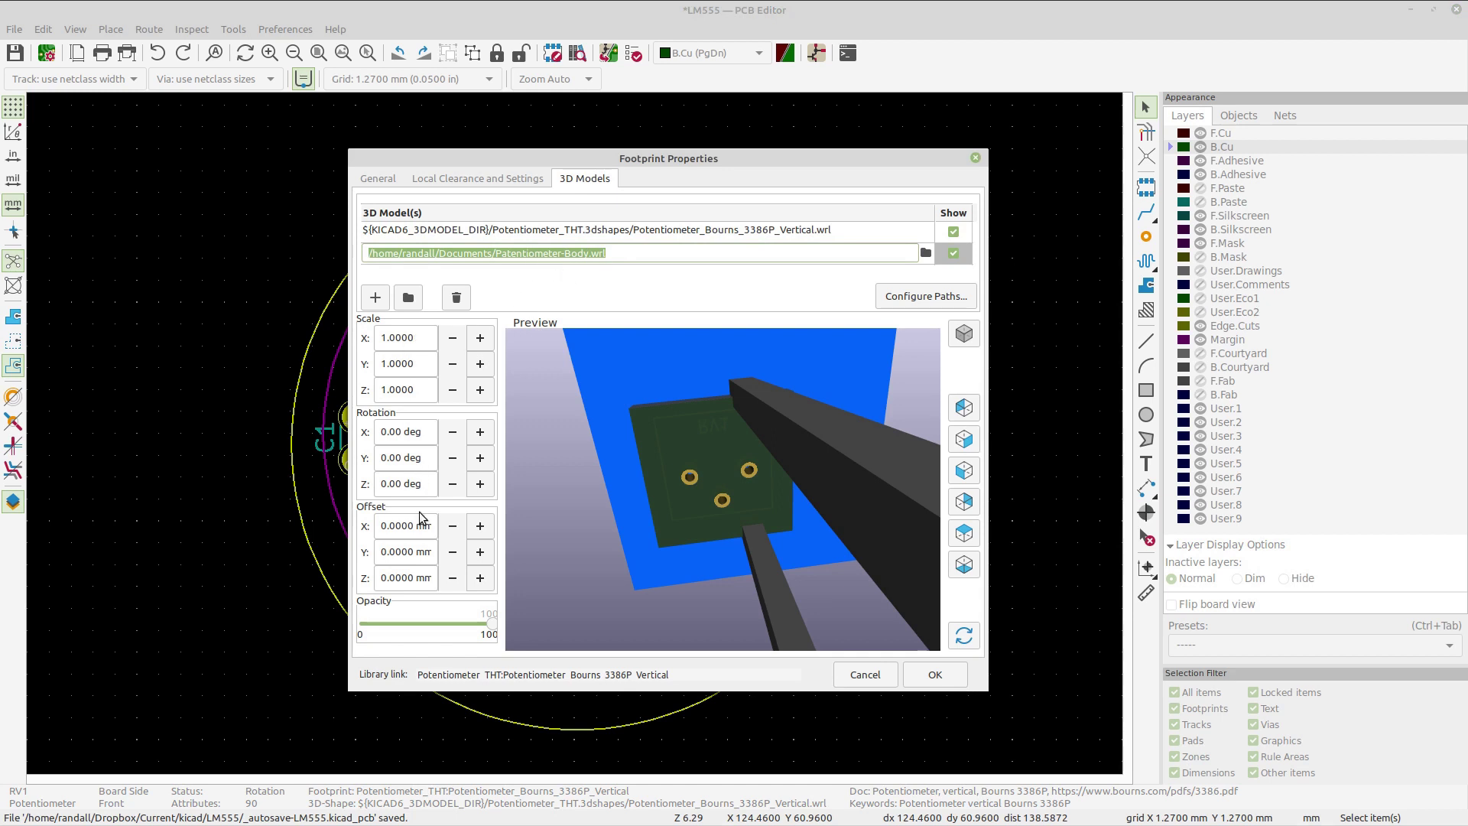
left_click(412, 342)
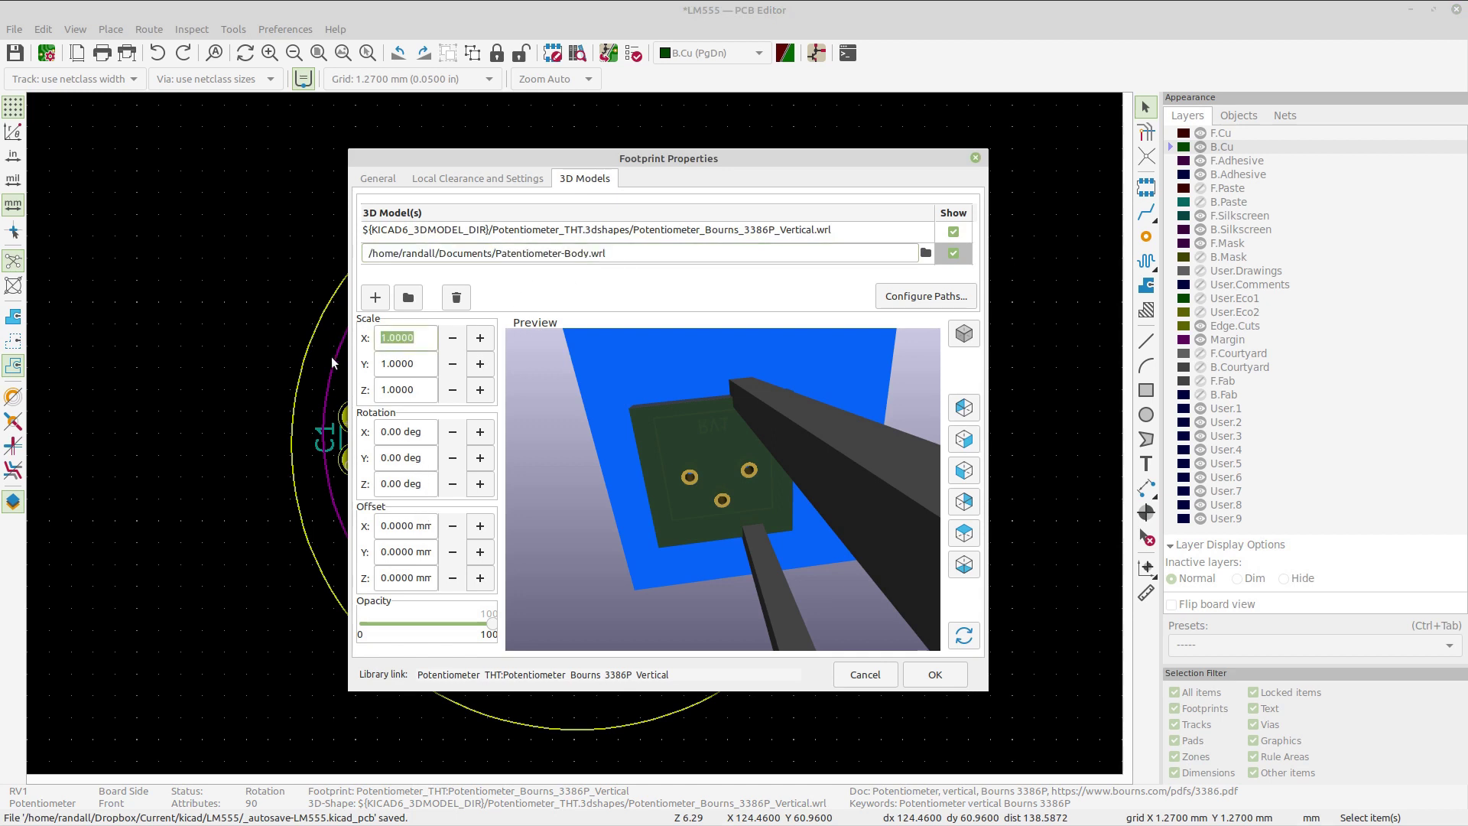
Step: Set the RV1 model's X, Y and Z scale to .5 and view the preview from above
type(".5")
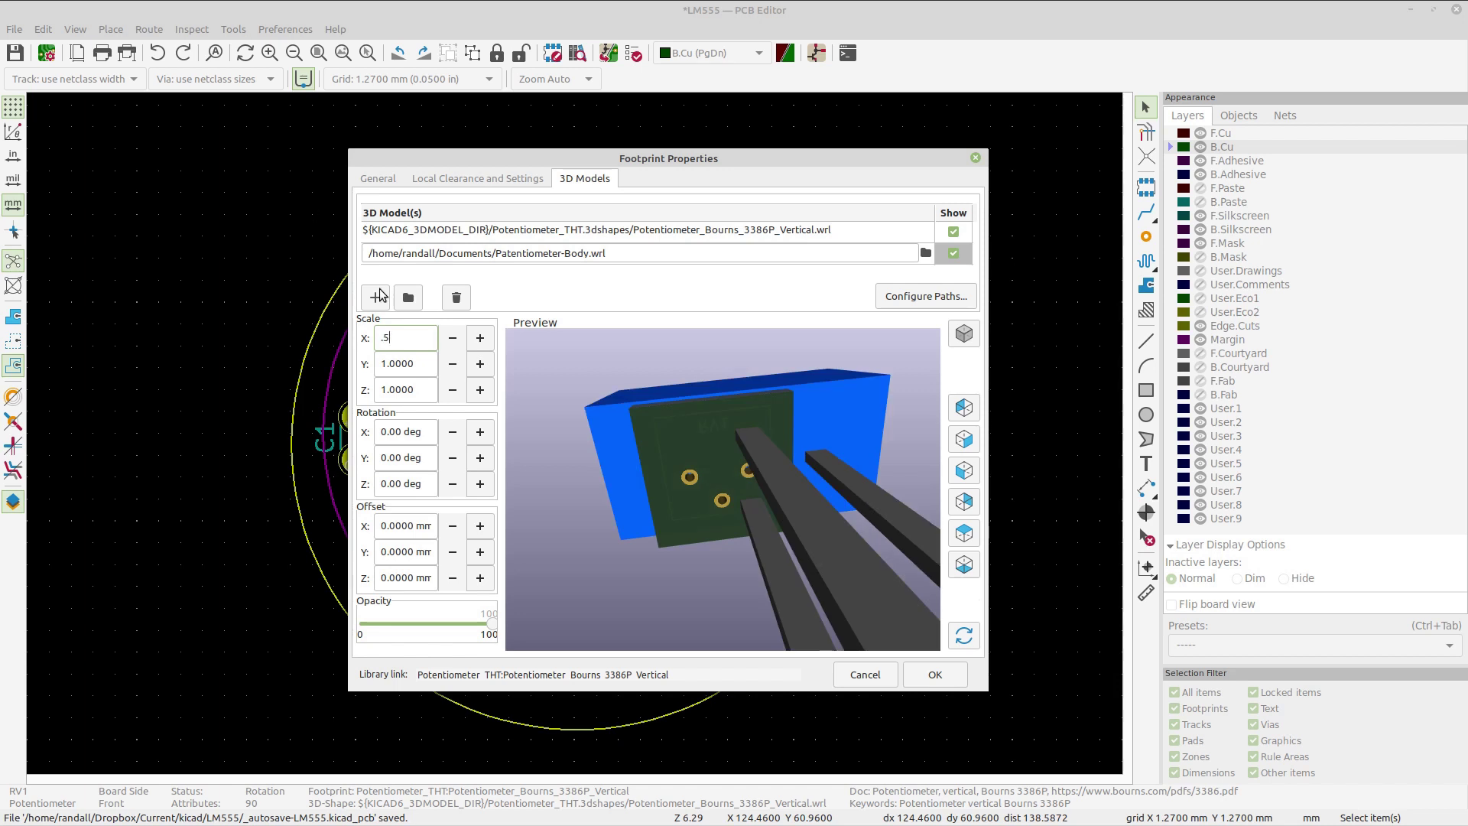
left_click(405, 364)
left_click_drag(388, 364, 410, 363)
double_click(415, 367)
type(".5")
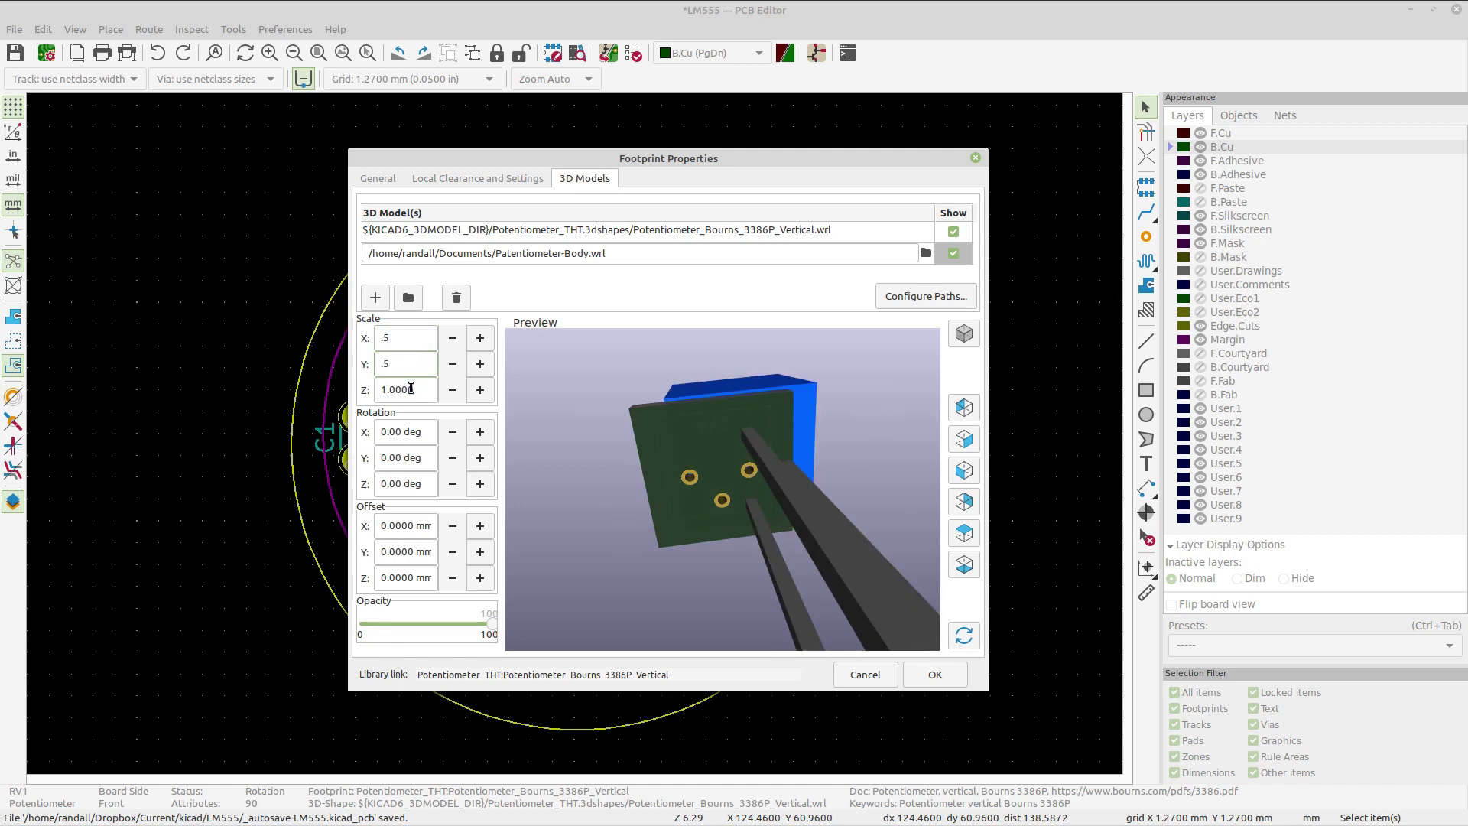
double_click(411, 388)
type(".5")
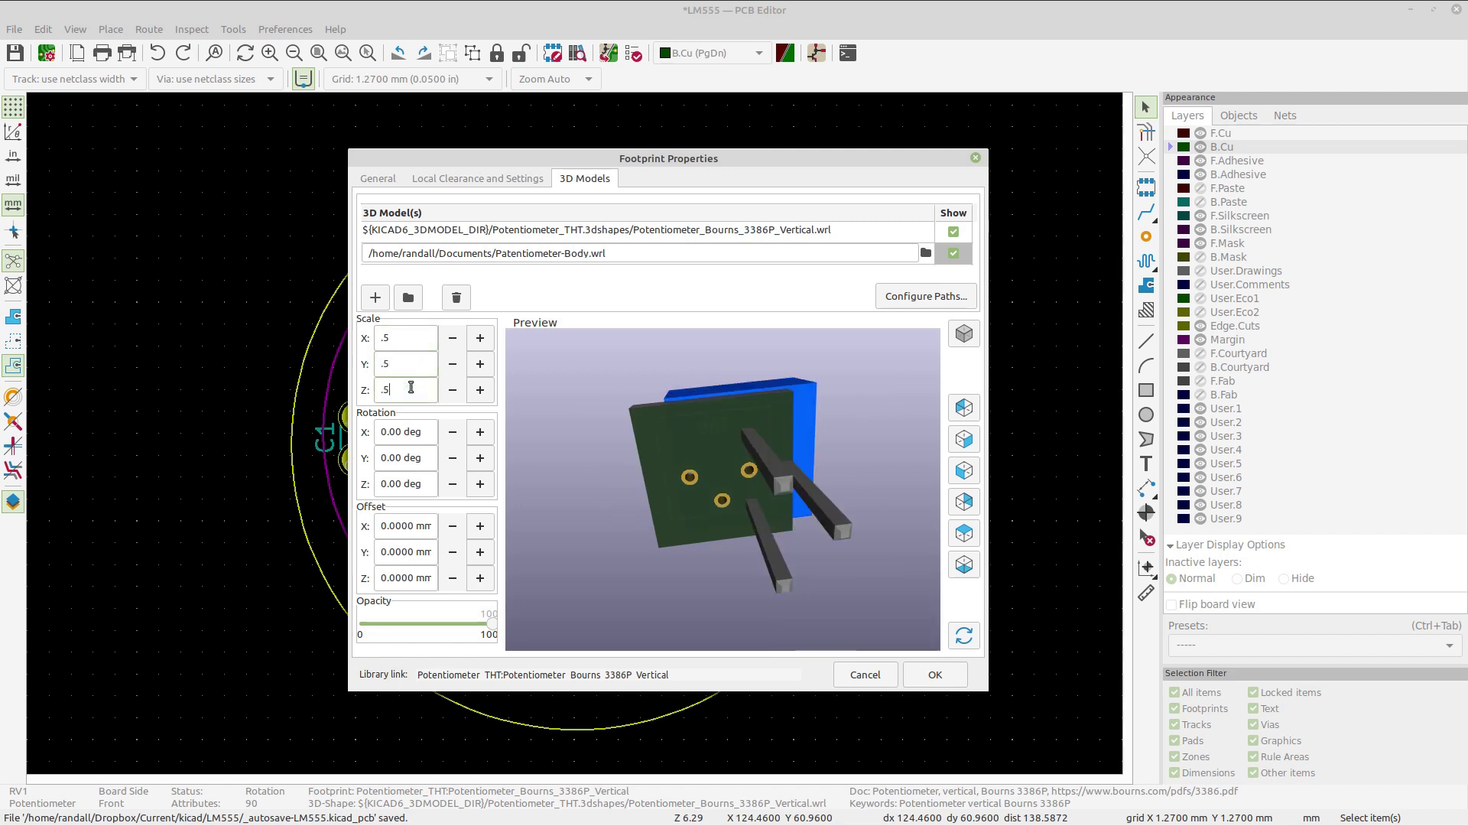
left_click_drag(799, 464, 825, 543)
Step: Reduce the X, Y and Z scale to .4 and check the smaller model in the preview
left_click(396, 340)
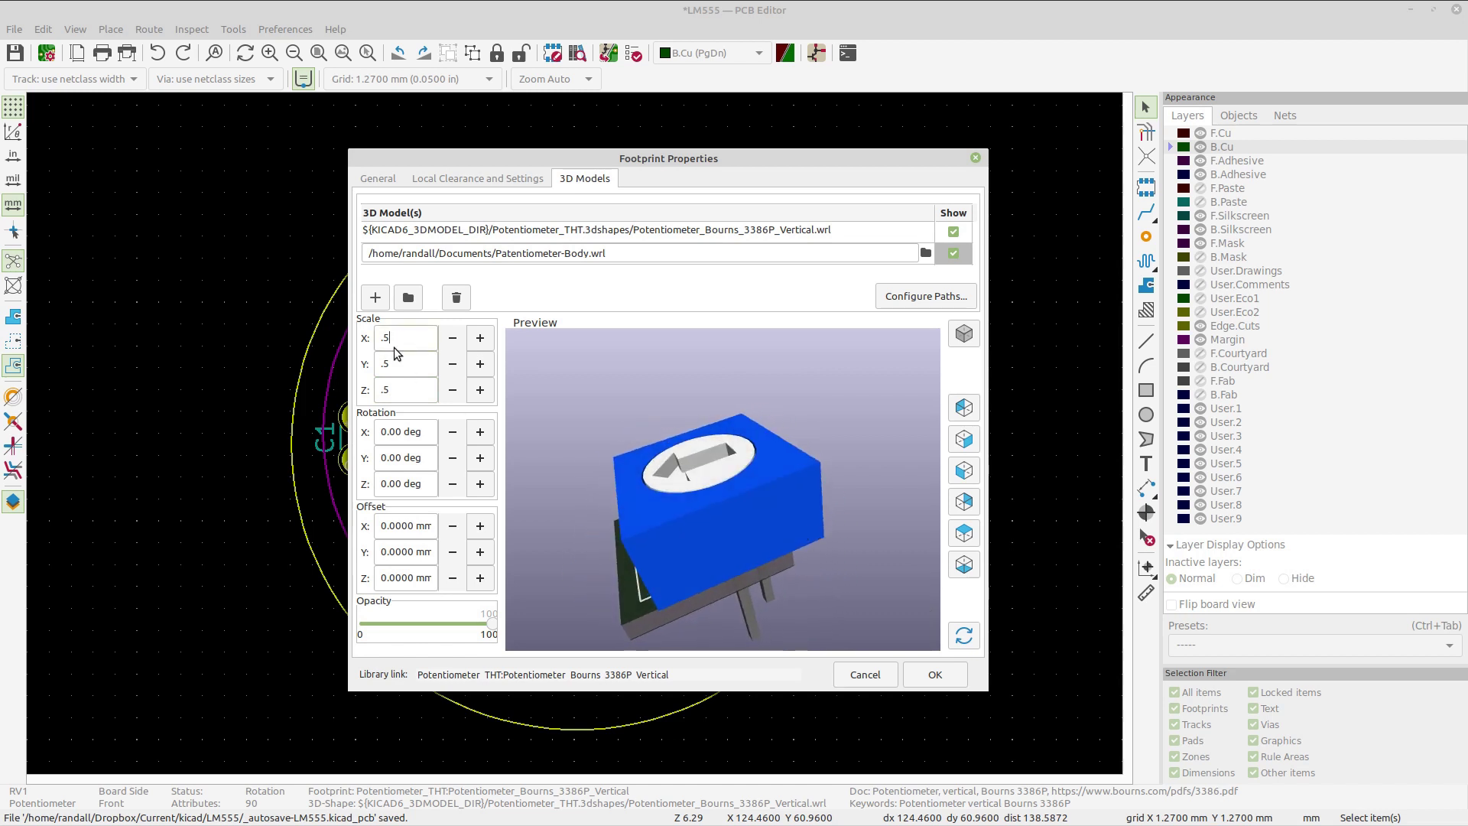
key("BackSpace")
type("4")
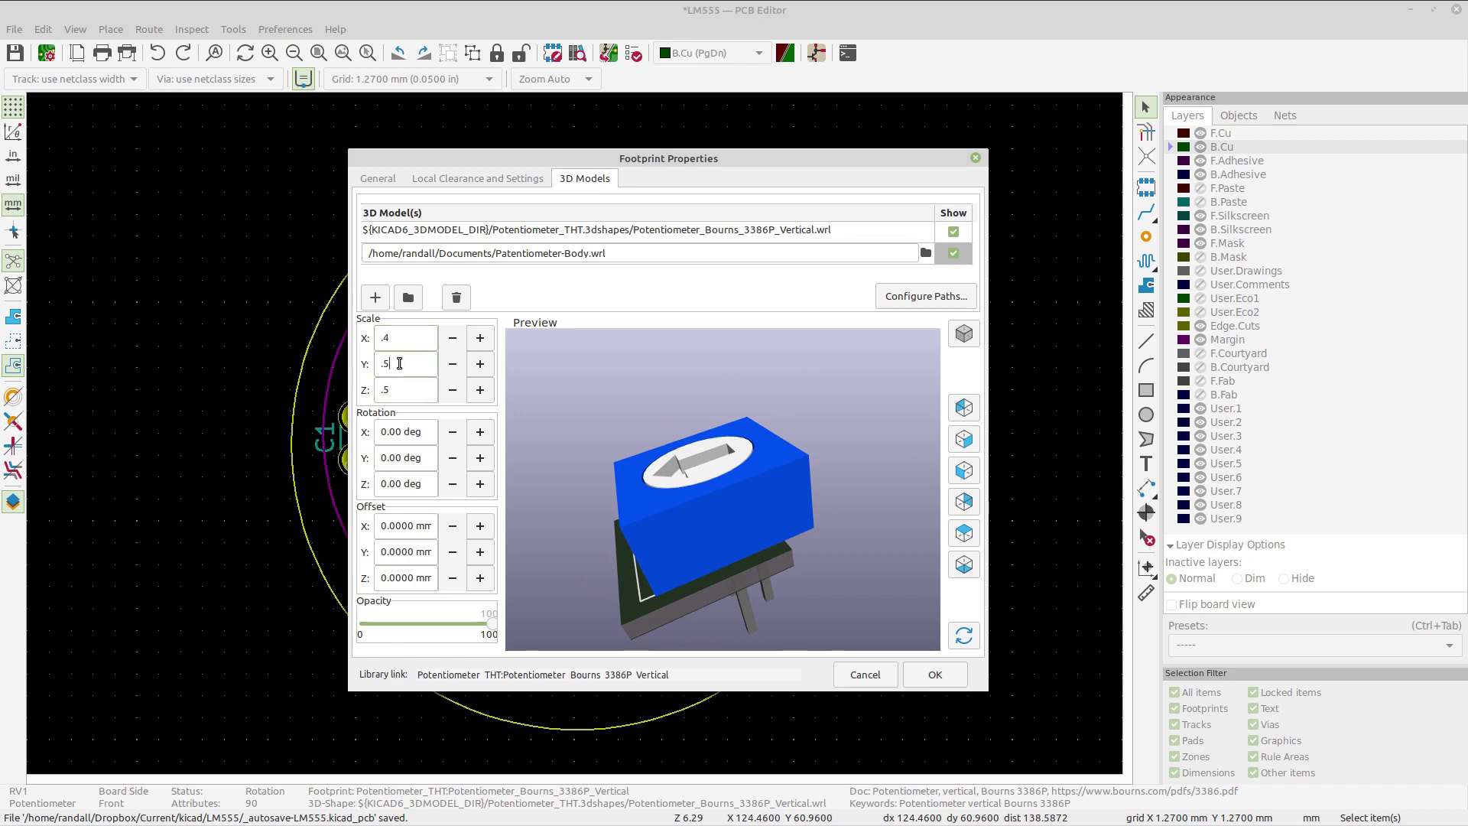
key("BackSpace")
type("4")
left_click(380, 398)
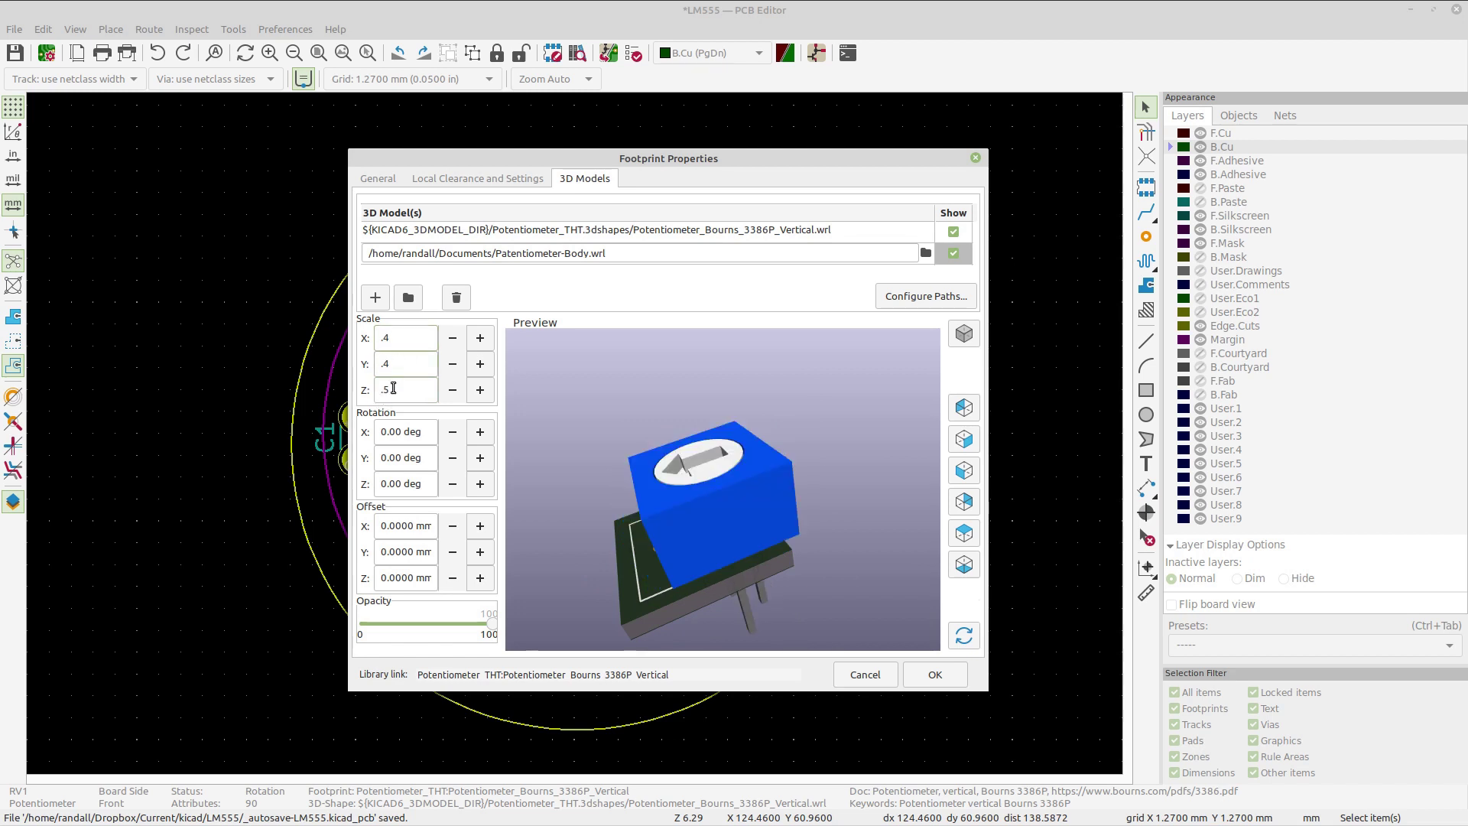
key("BackSpace")
type("4")
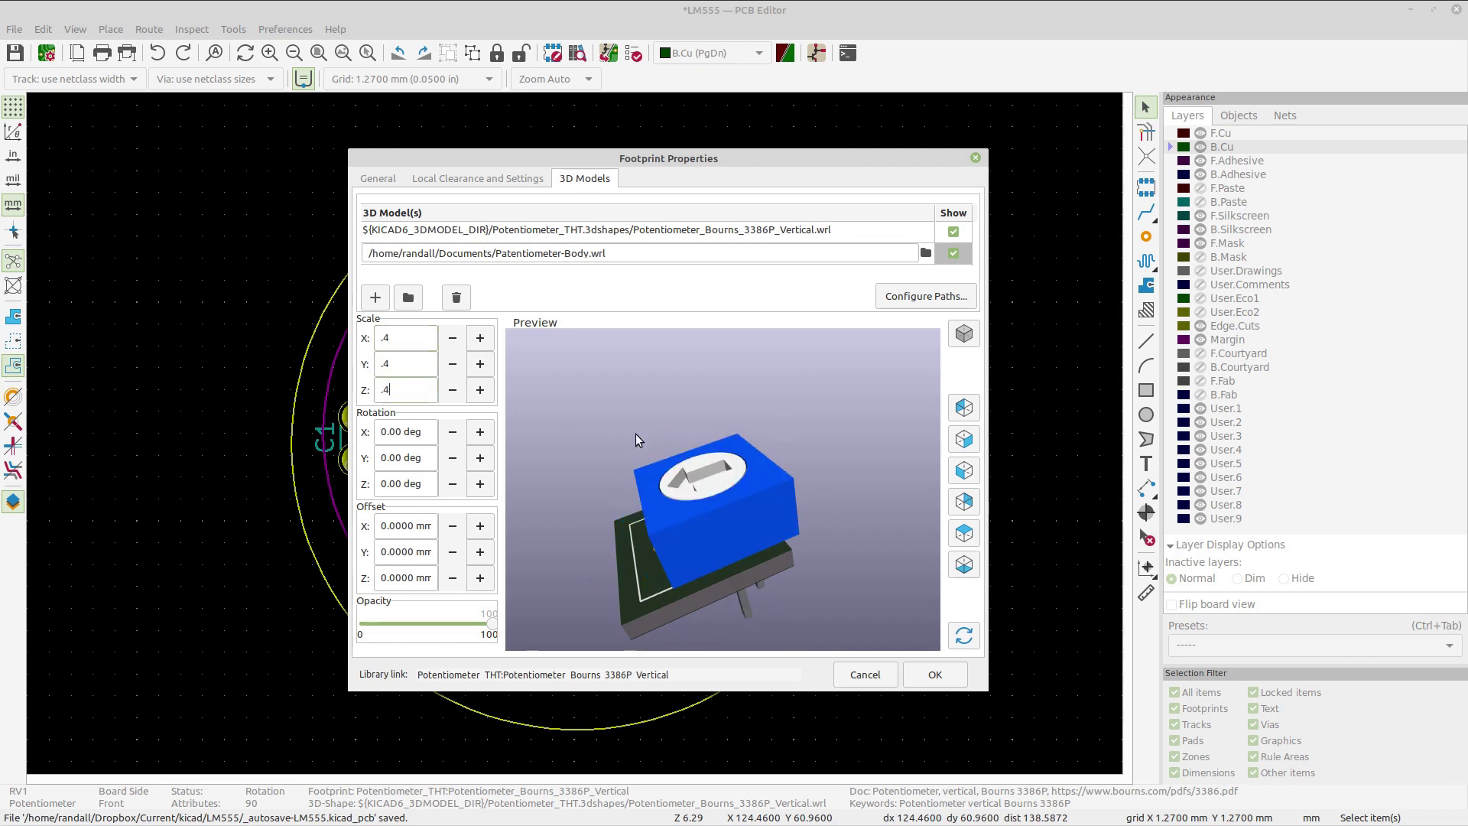
left_click_drag(635, 434, 699, 546)
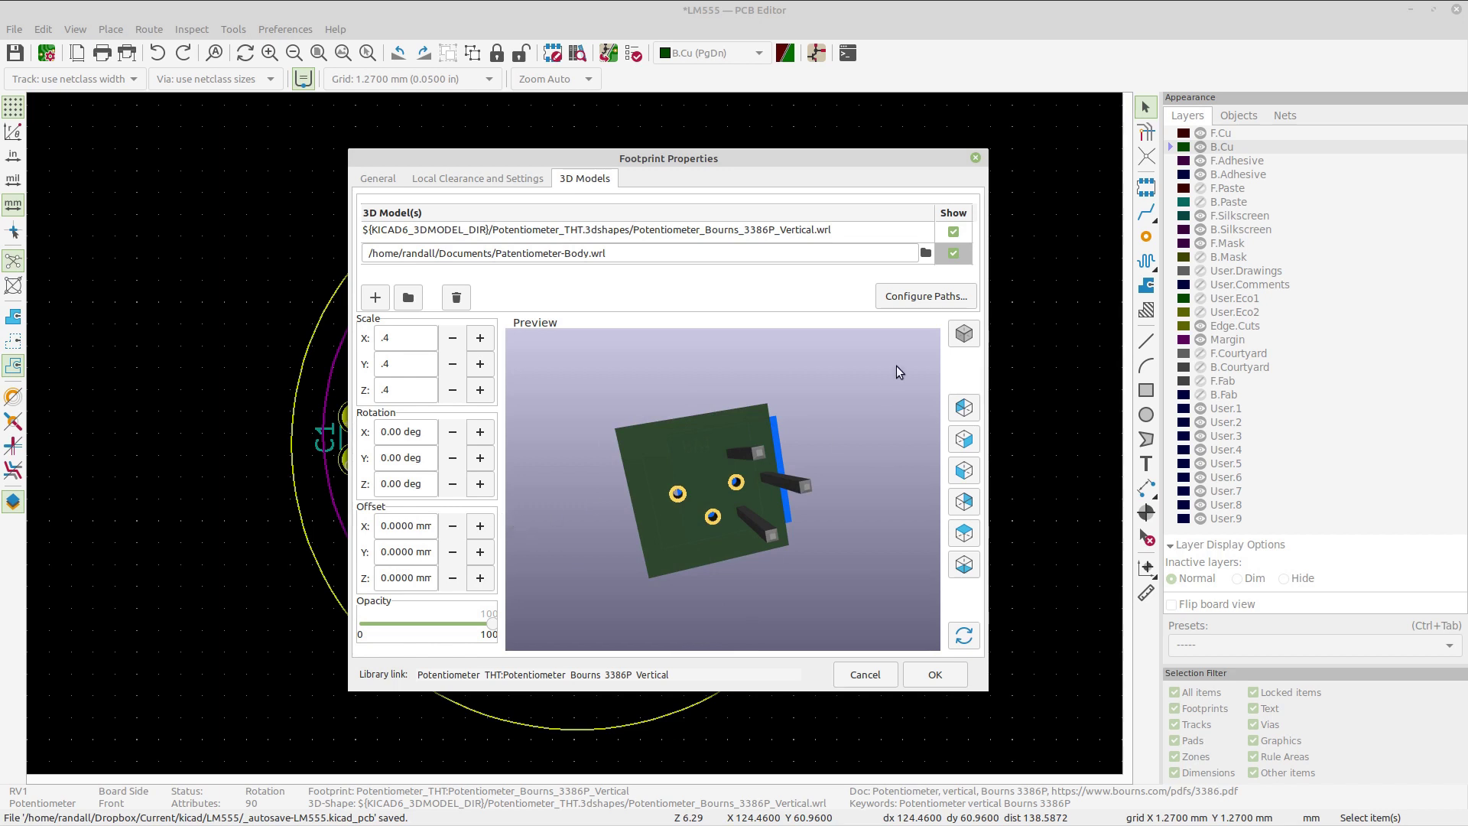
Step: Rotate the RV1 model to -90° about Z to line its pins up with the pads
left_click_drag(896, 366, 861, 405)
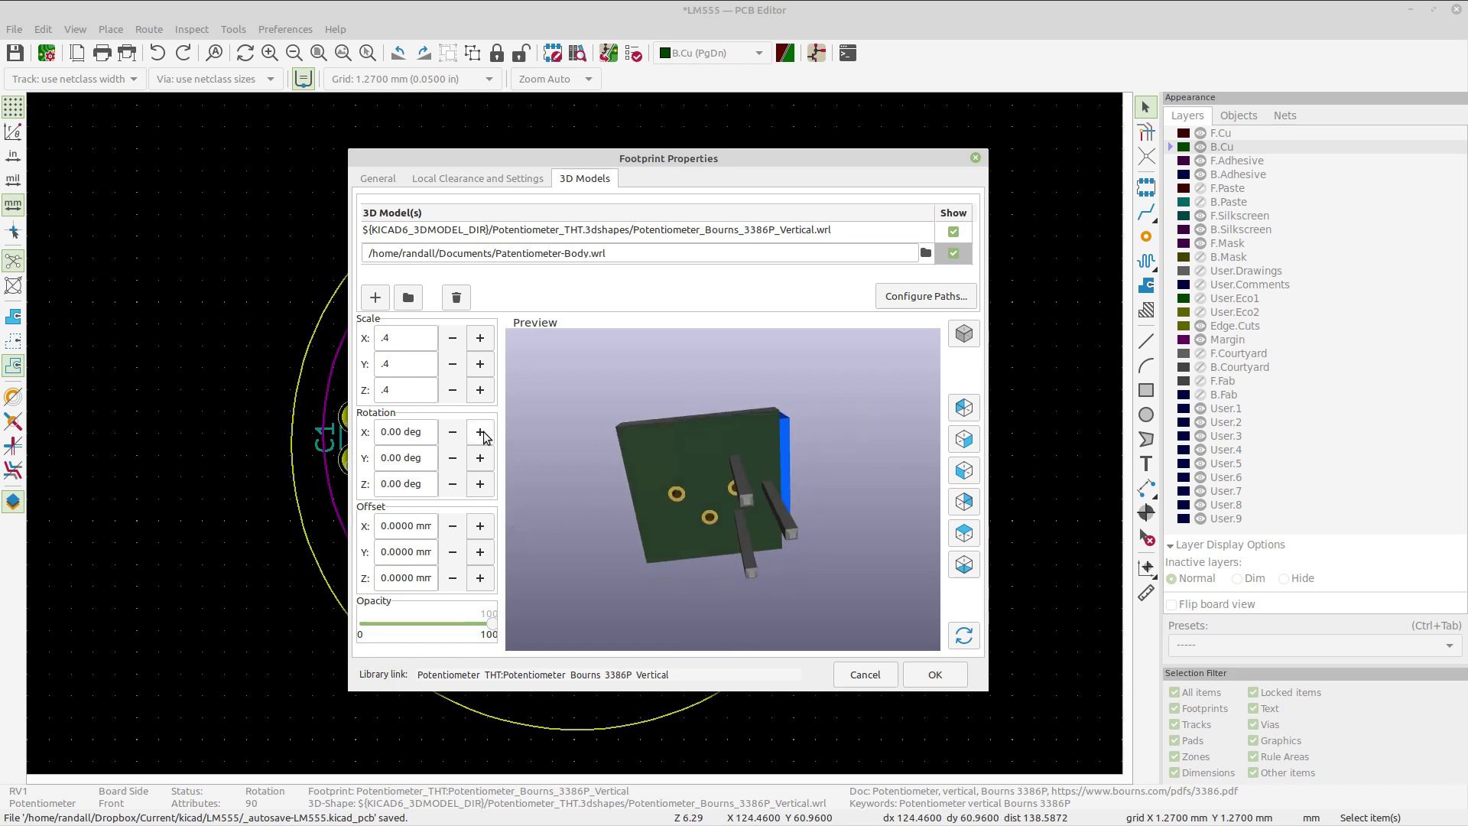
left_click(480, 485)
left_click(480, 485)
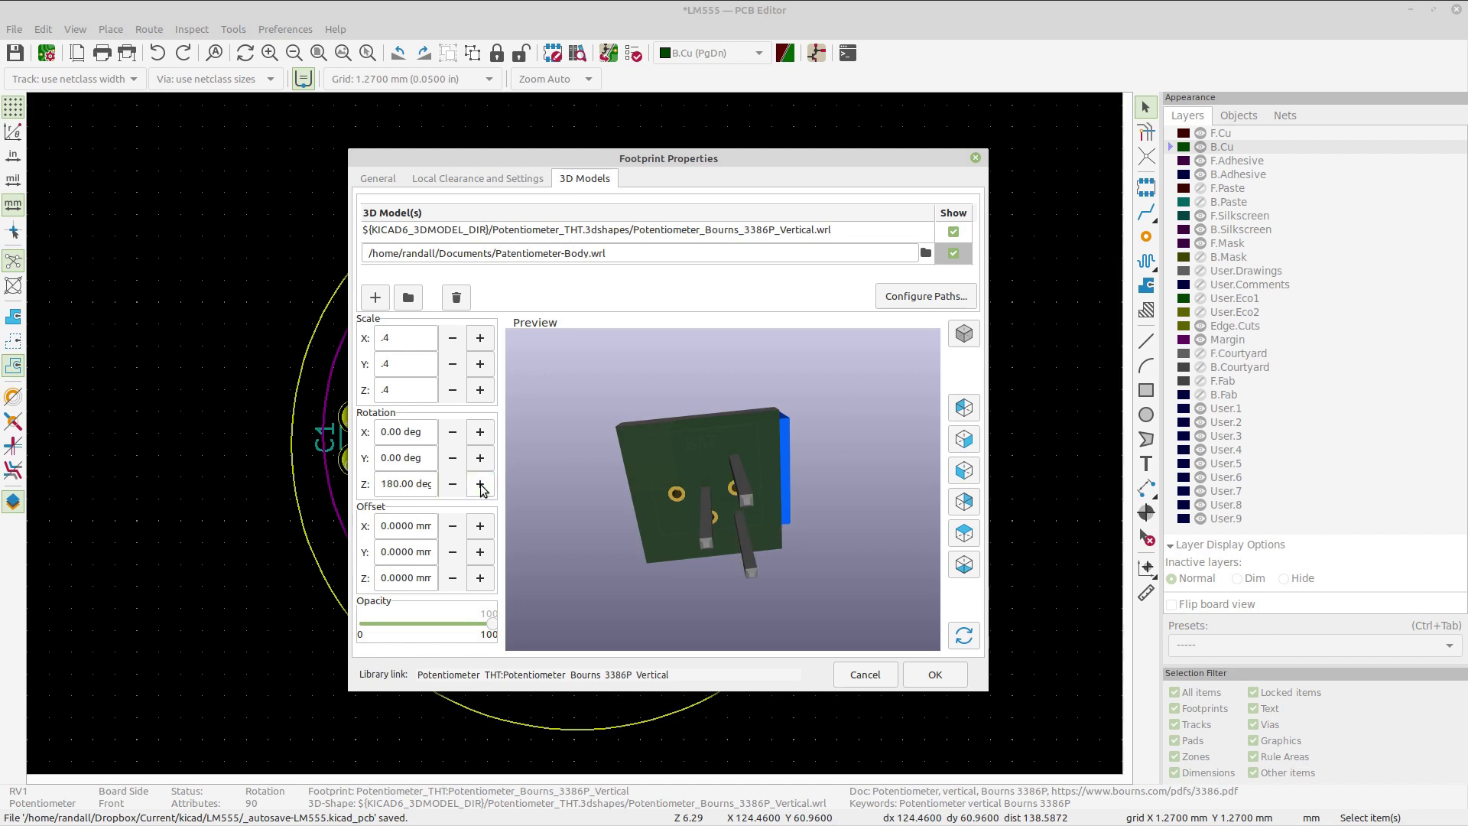
left_click(452, 484)
left_click(452, 485)
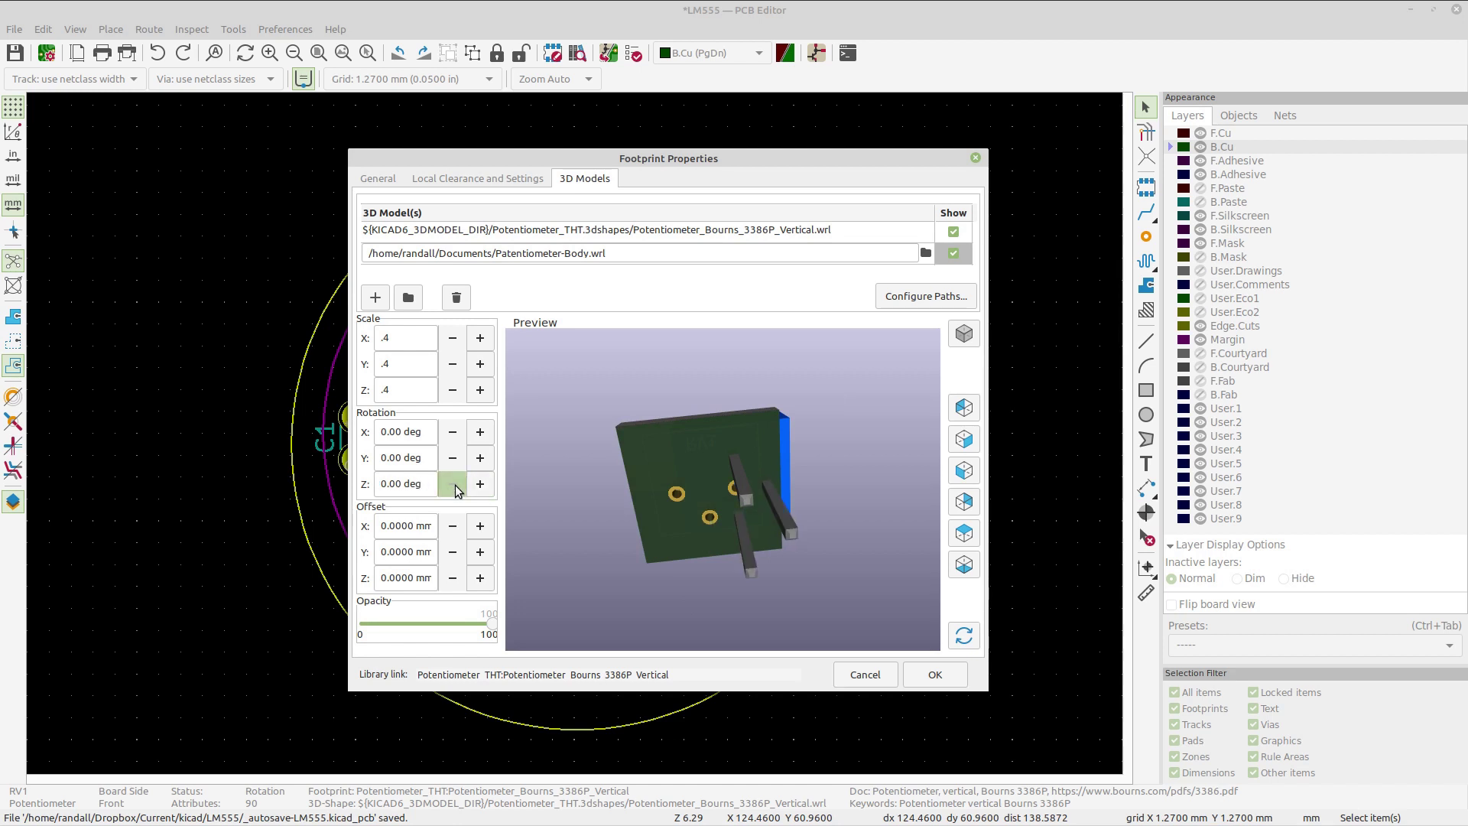
left_click(453, 485)
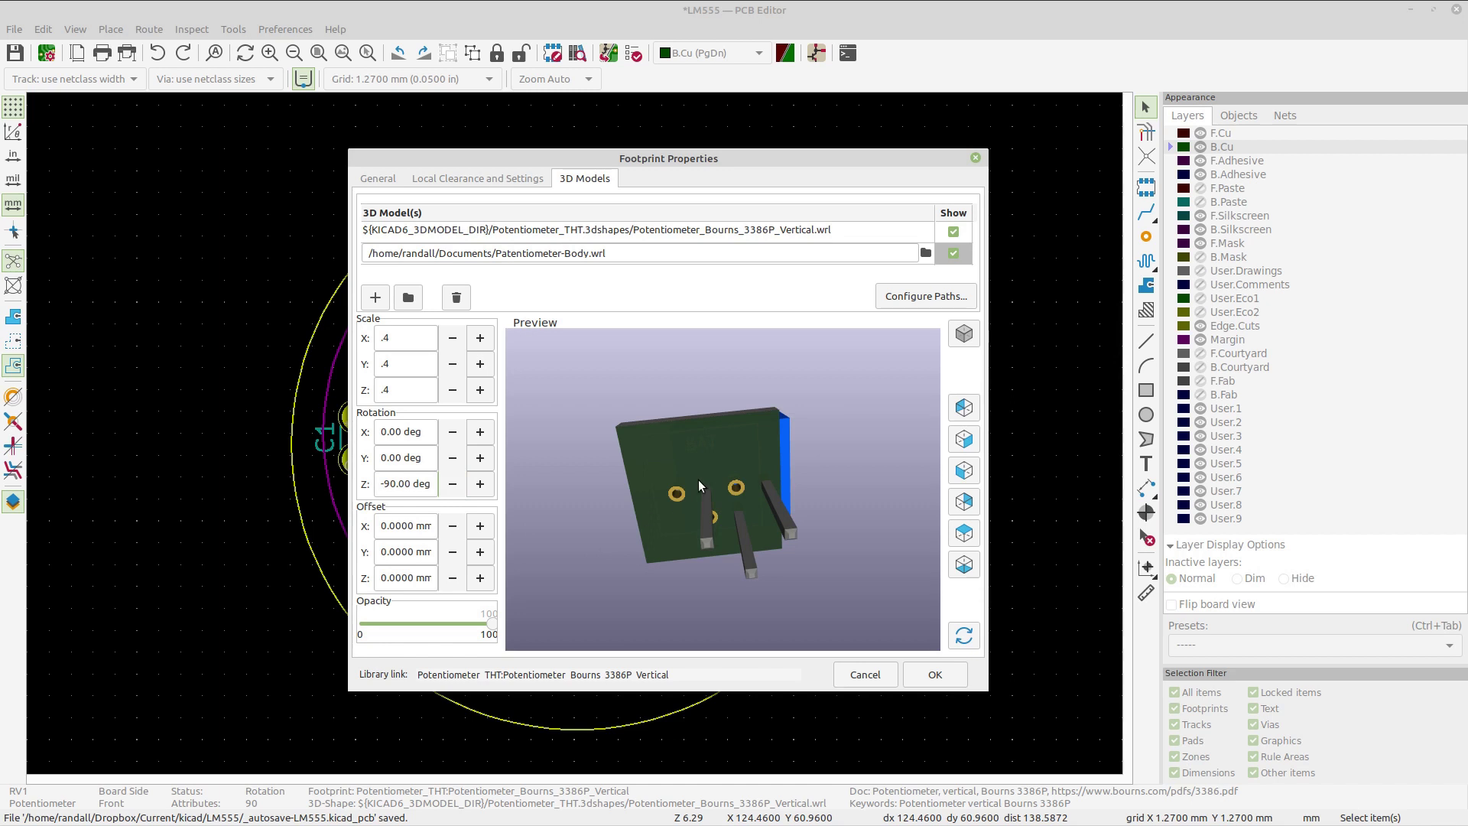
Step: Offset the model 2.5 mm in Y onto the pads and check it from the side
left_click(480, 552)
left_click(480, 552)
left_click(480, 552)
left_click(480, 552)
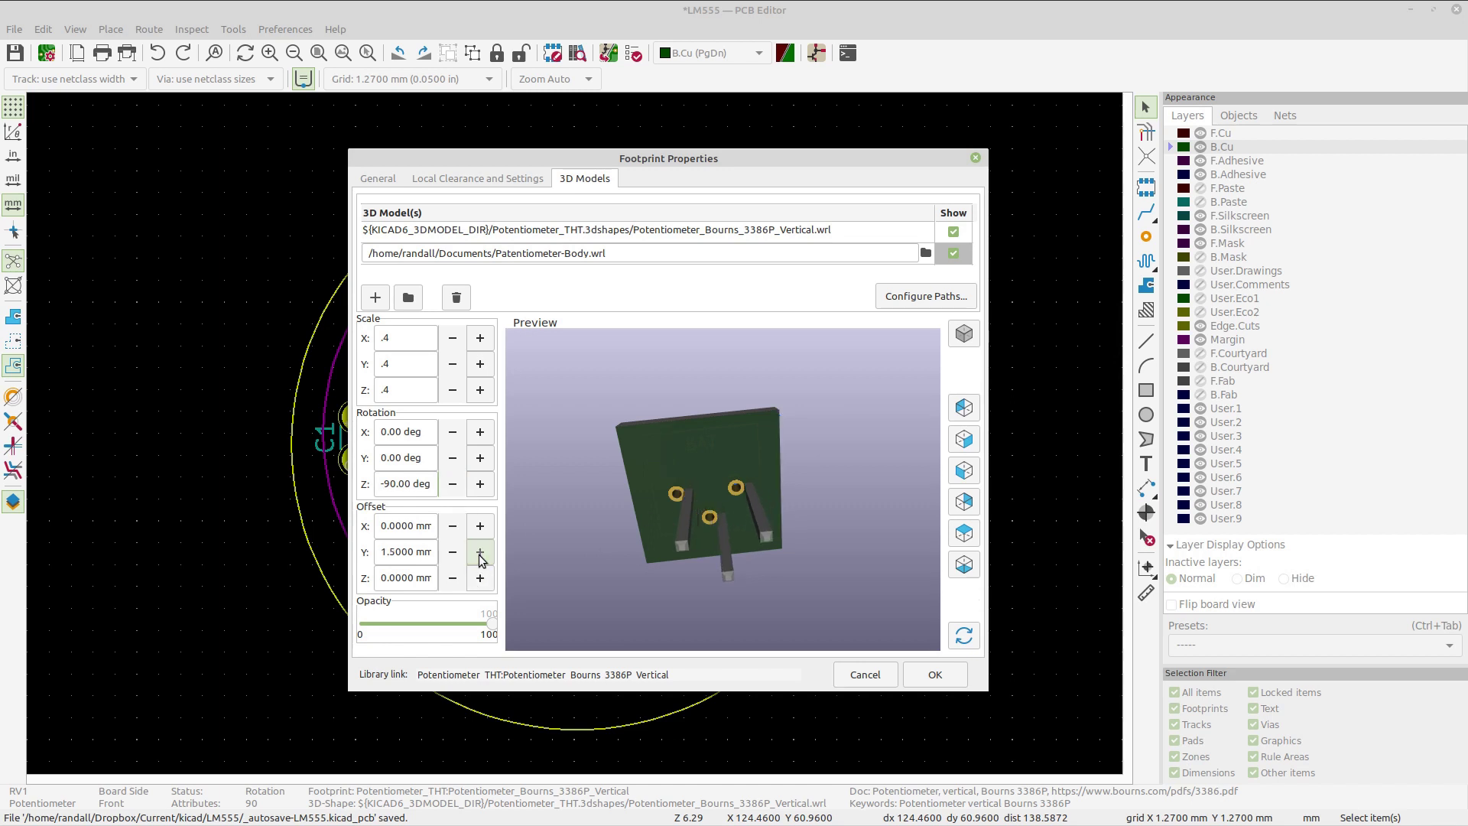
left_click(480, 552)
left_click_drag(766, 511, 677, 566)
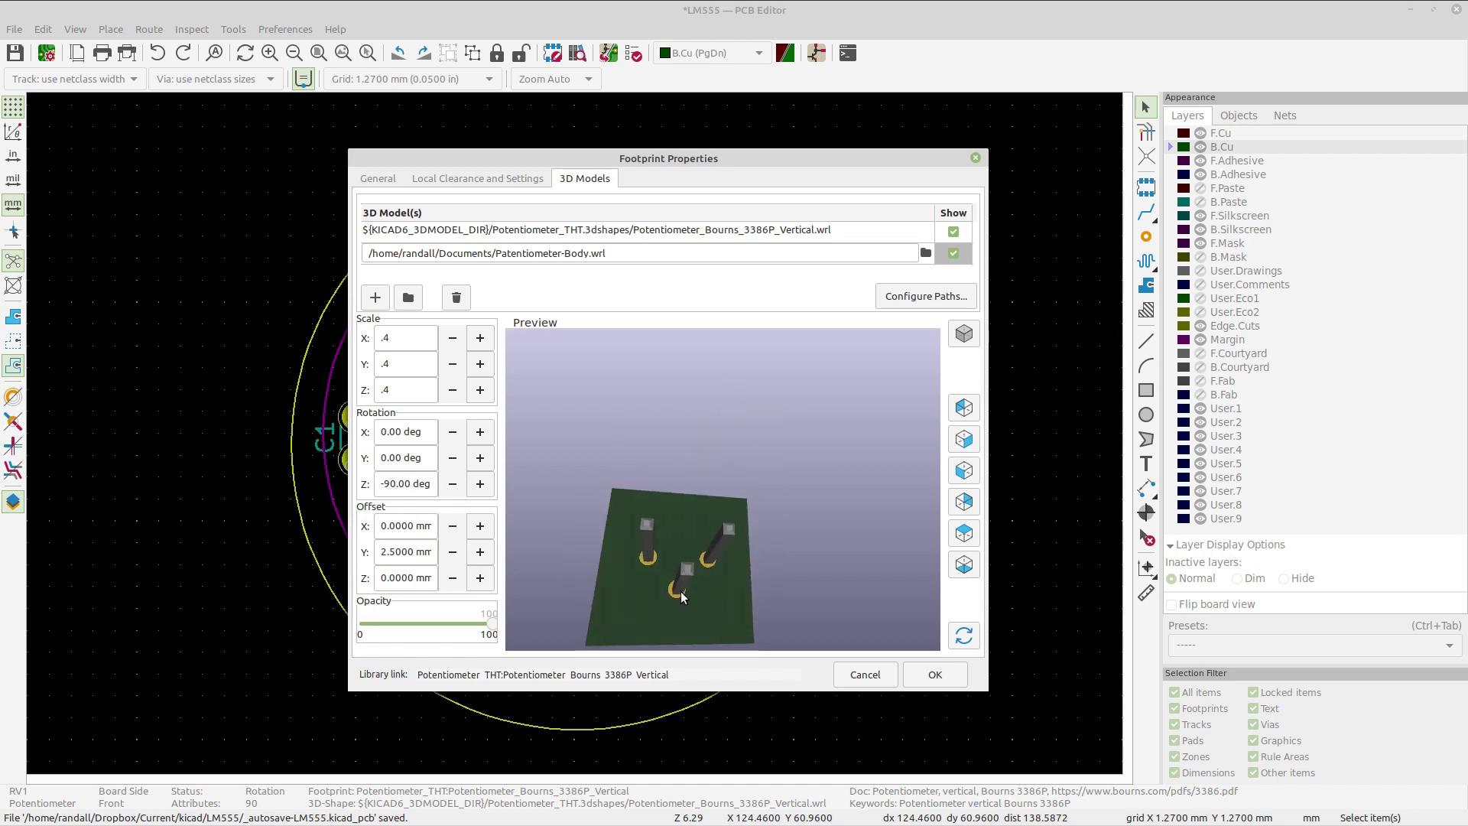
scroll(680, 589, "up", 4)
scroll(676, 570, "down", 4)
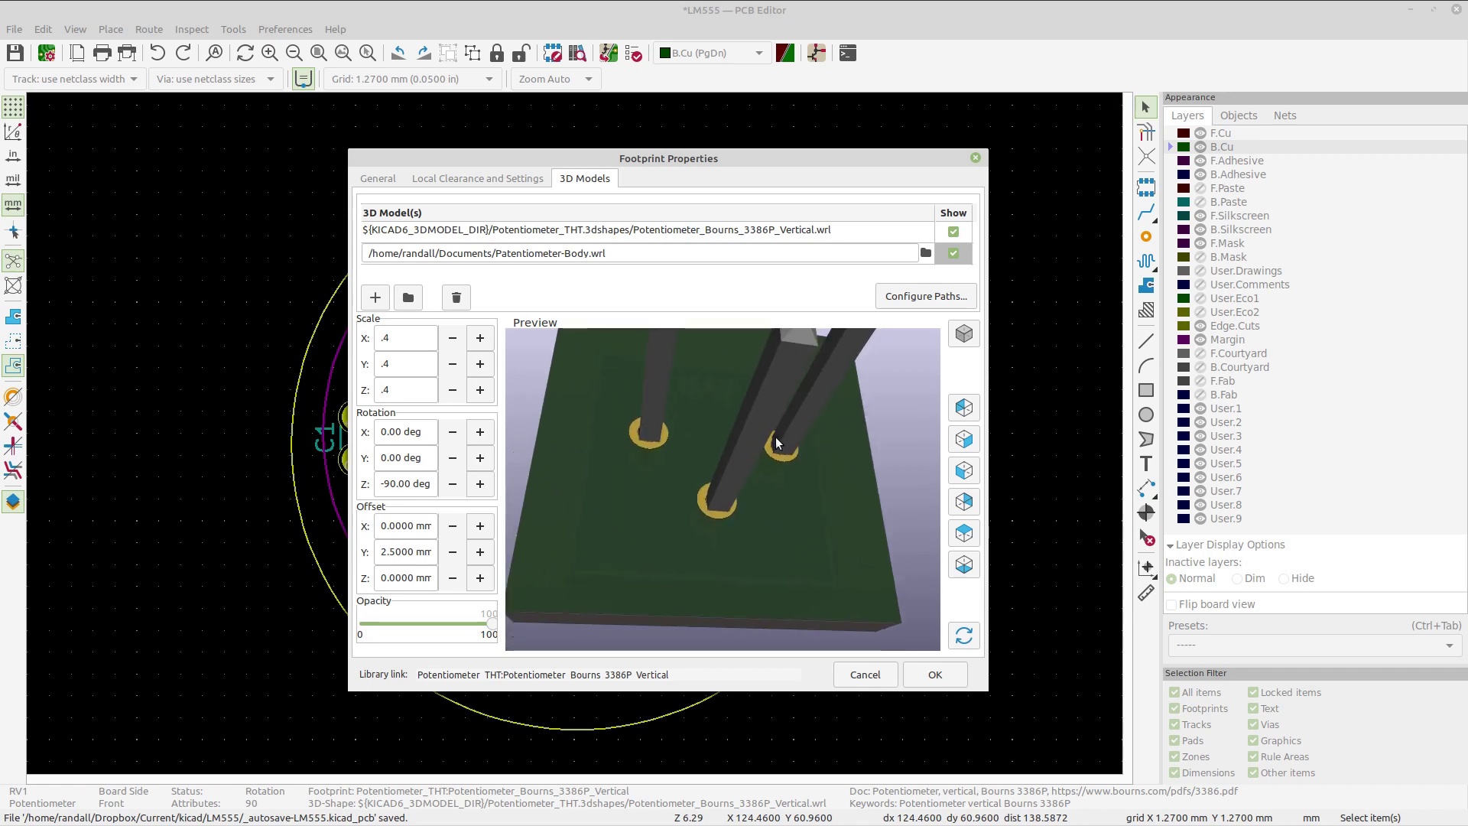
Step: Apply the RV1 3D model settings and open a maximized 3D Viewer of the board
left_click(917, 678)
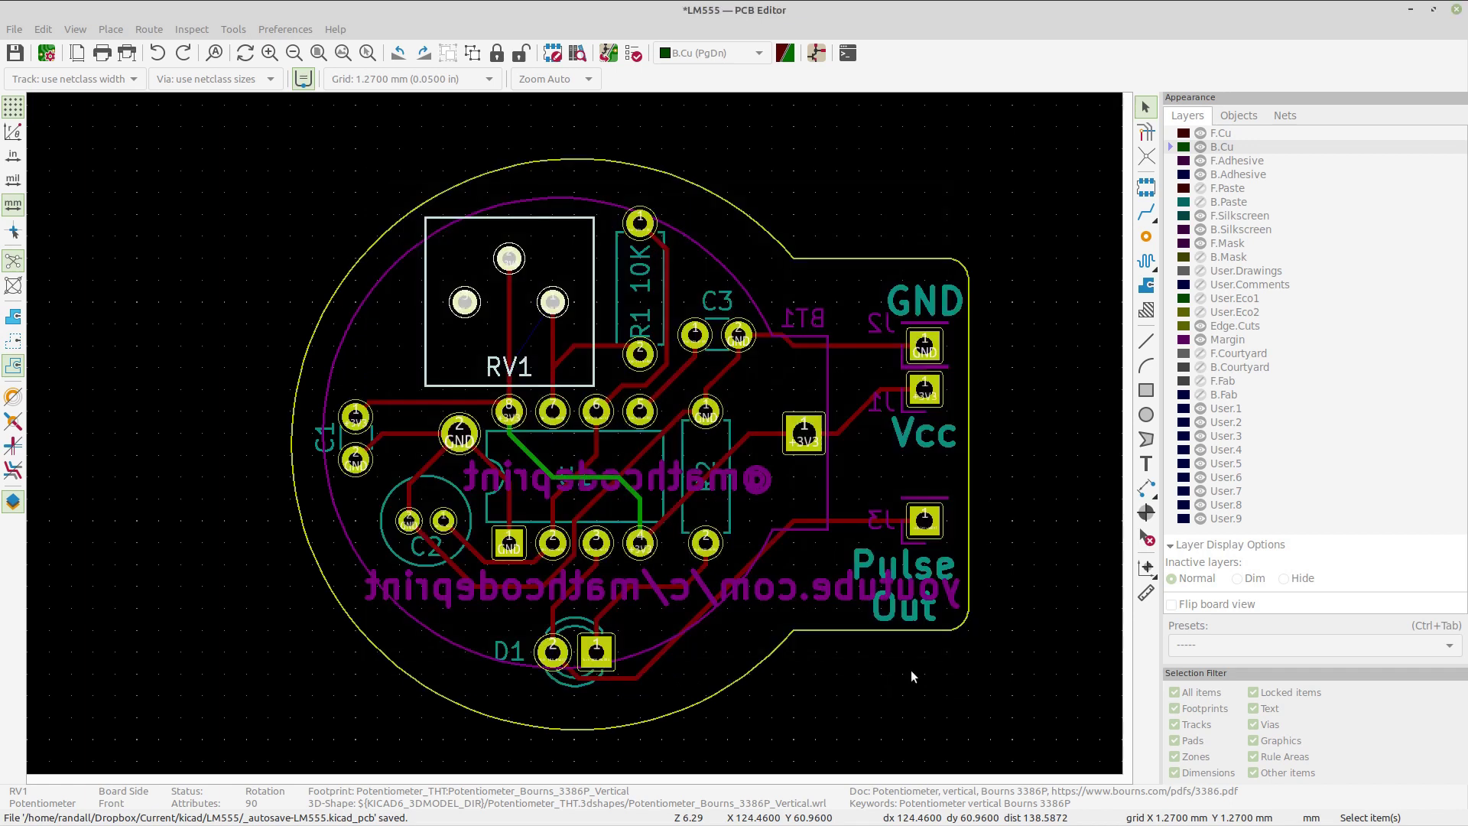
left_click(402, 304)
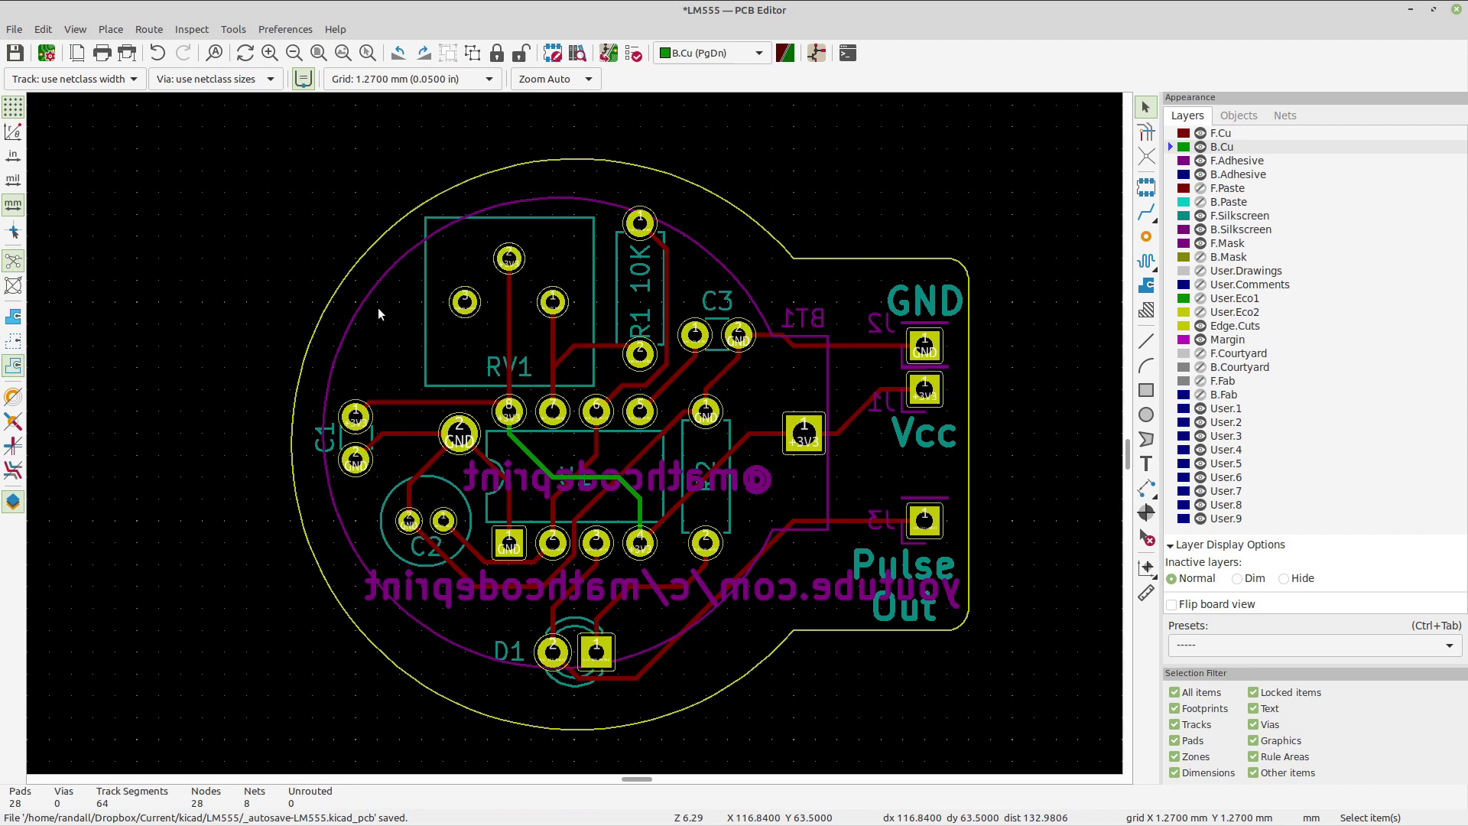
left_click(78, 29)
left_click(111, 95)
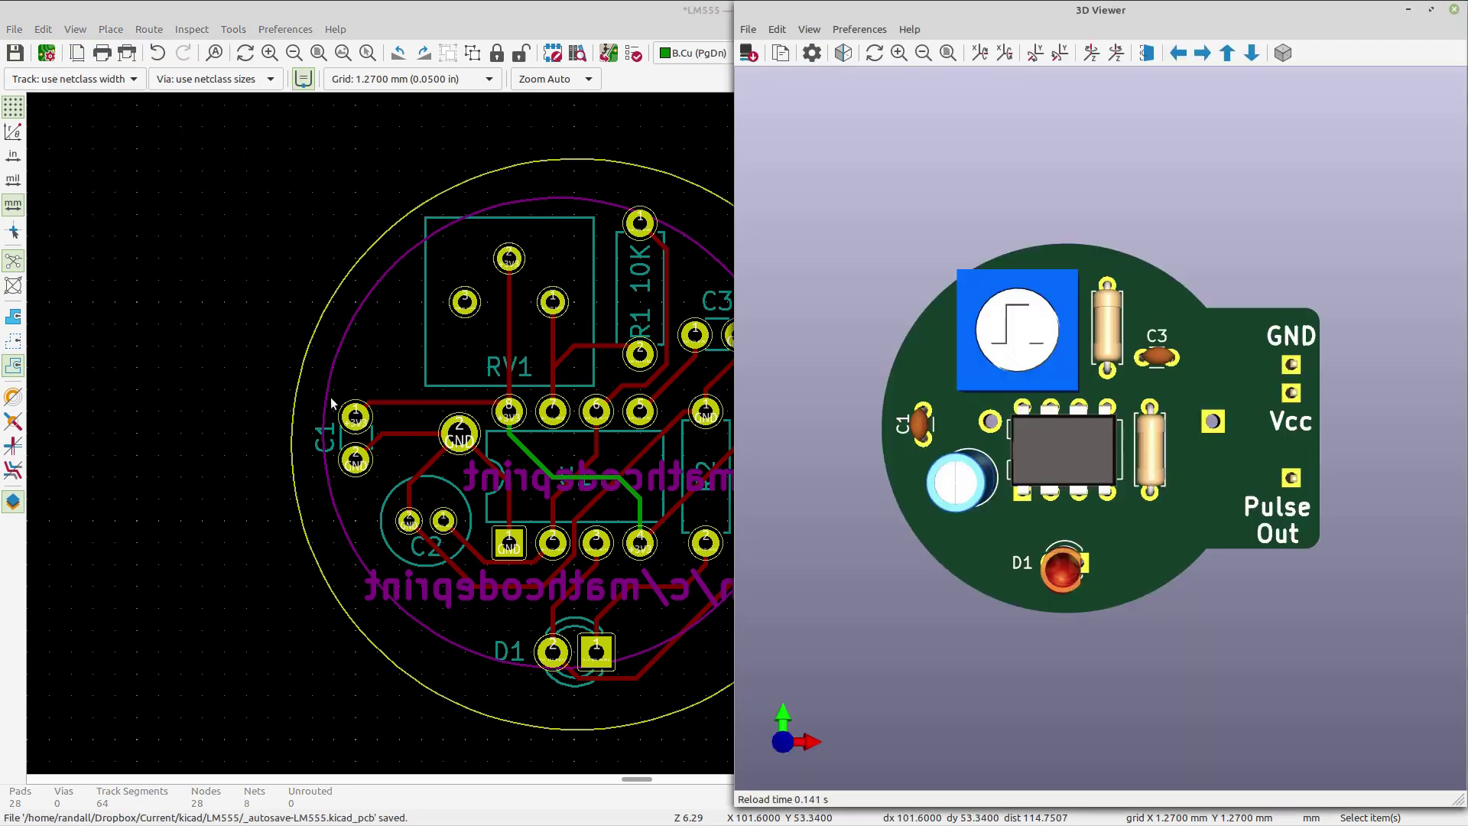
left_click_drag(1087, 525, 1125, 345)
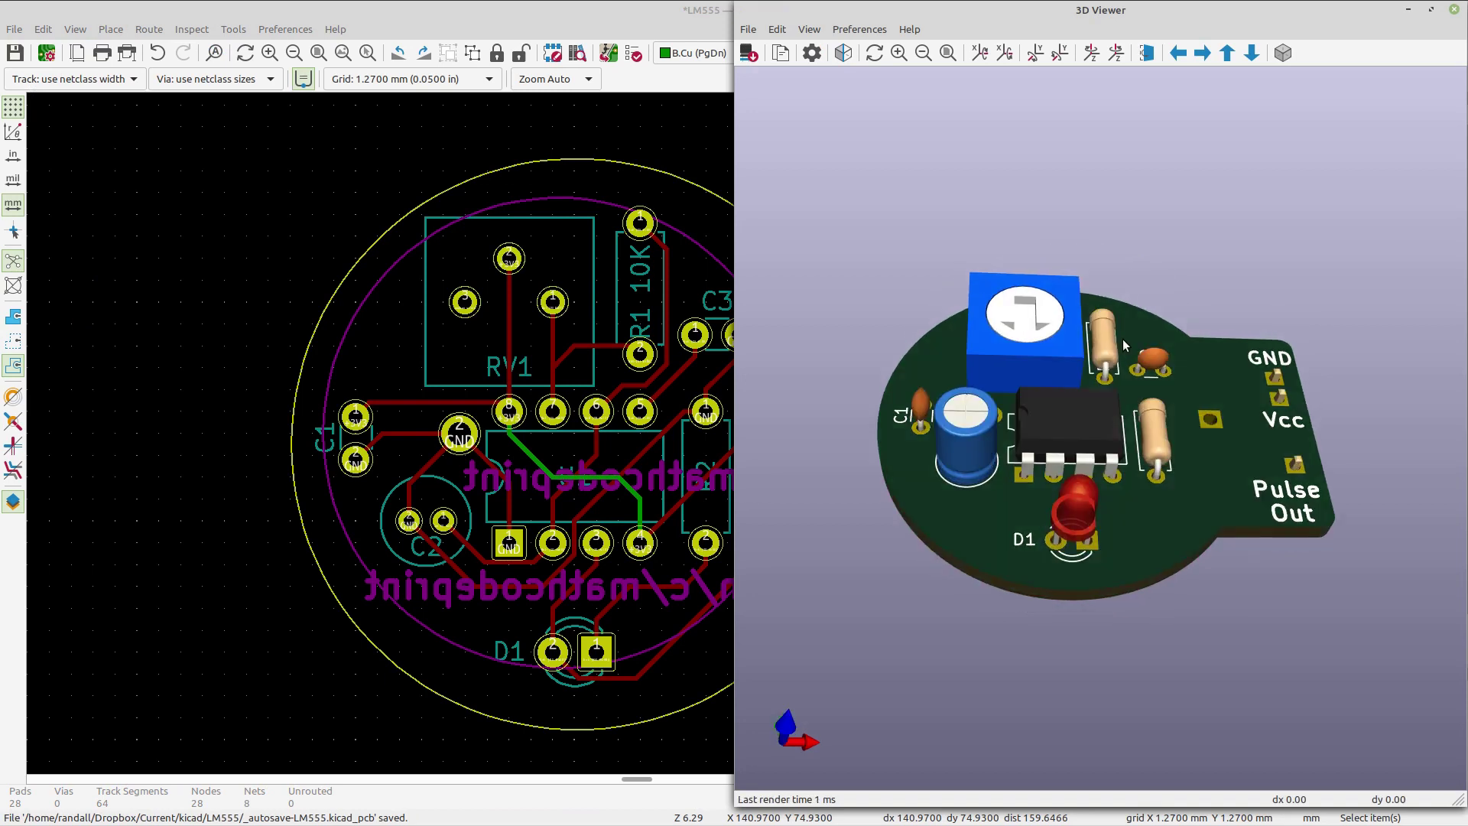
left_click(1431, 9)
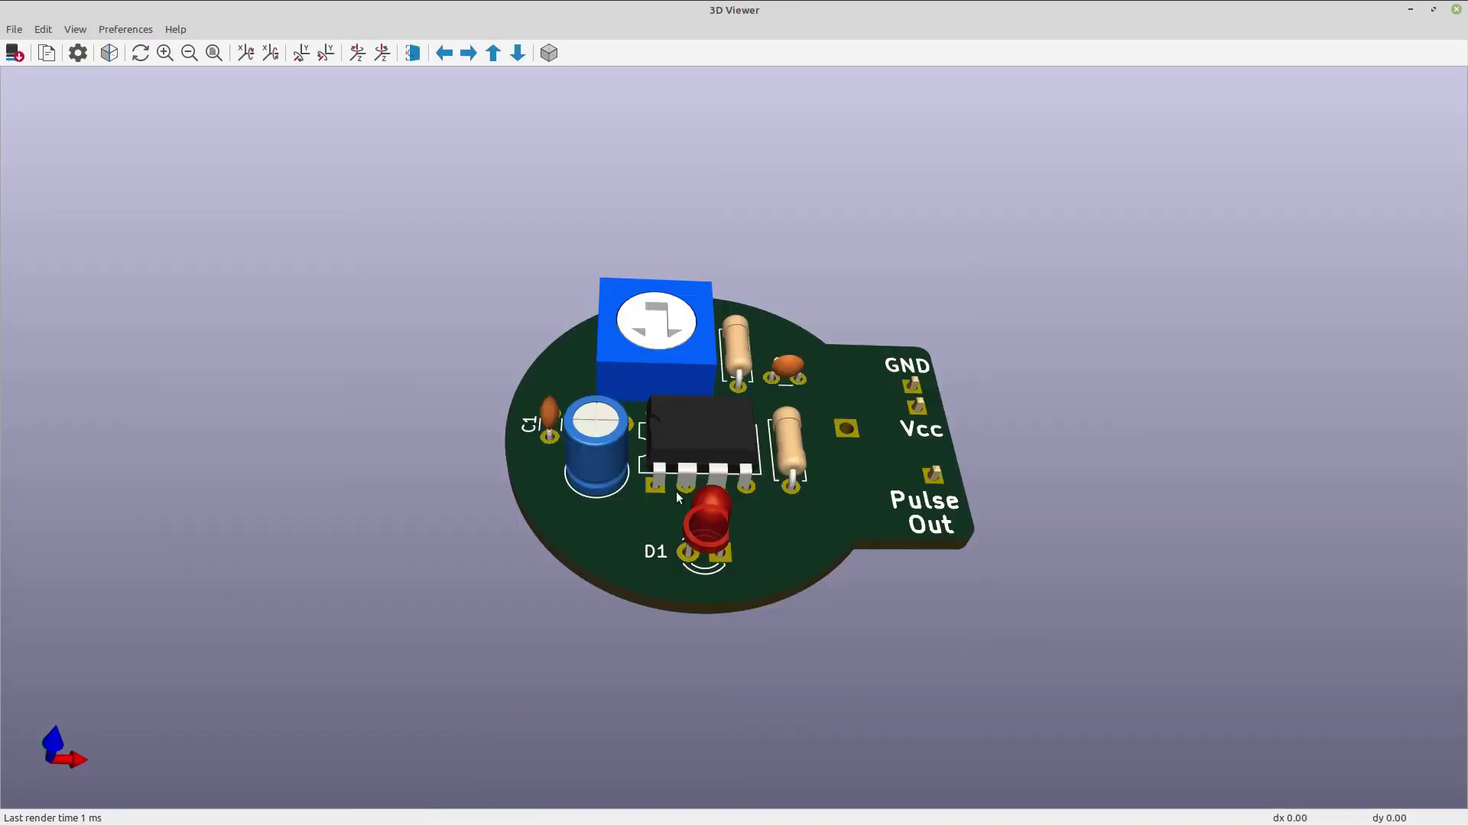
Step: Orbit the board to inspect the blue potentiometer from the top and the underside
left_click_drag(629, 501, 425, 418)
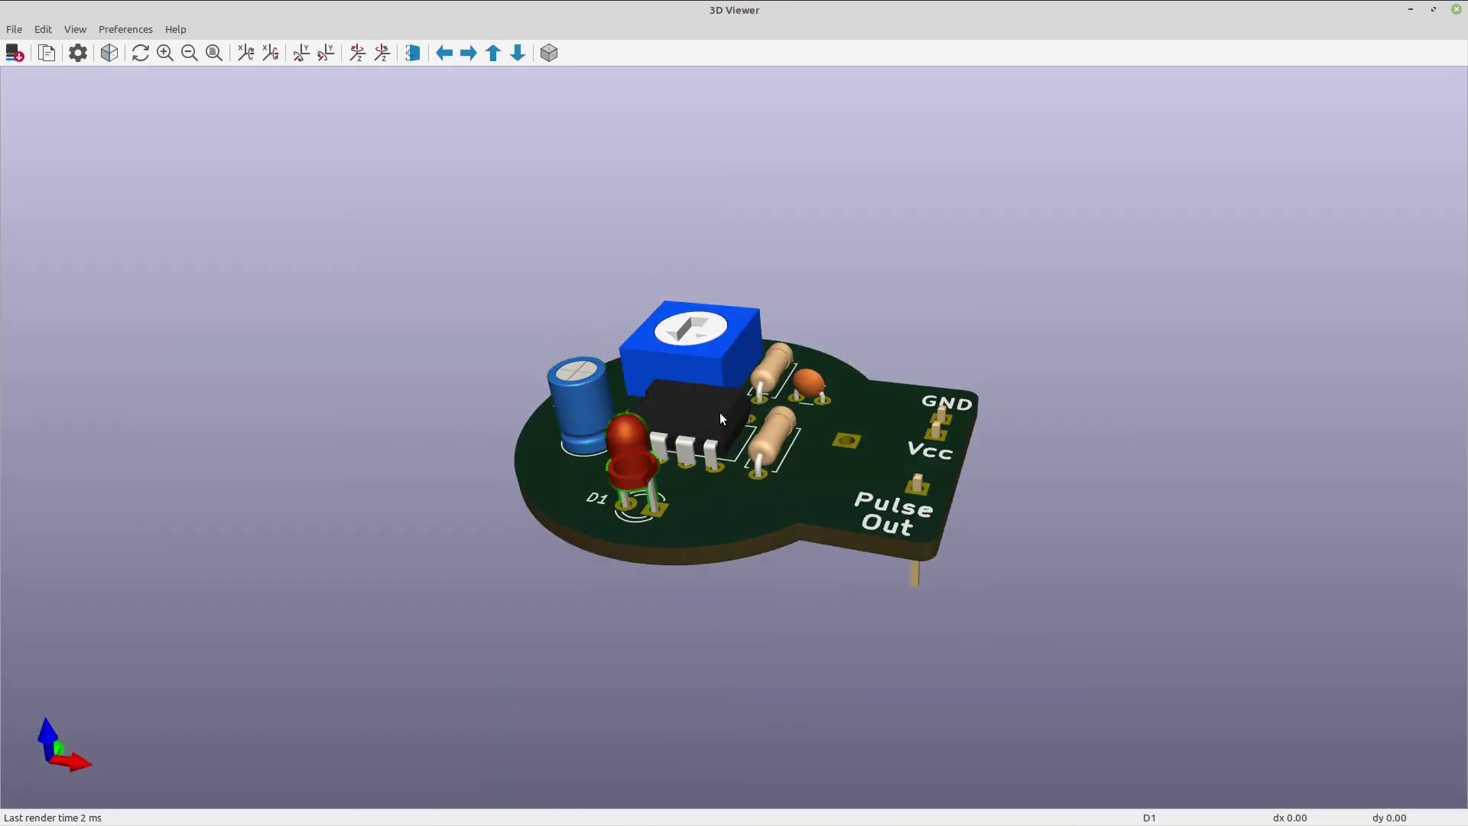
left_click_drag(702, 545, 599, 593)
scroll(689, 549, "up", 2)
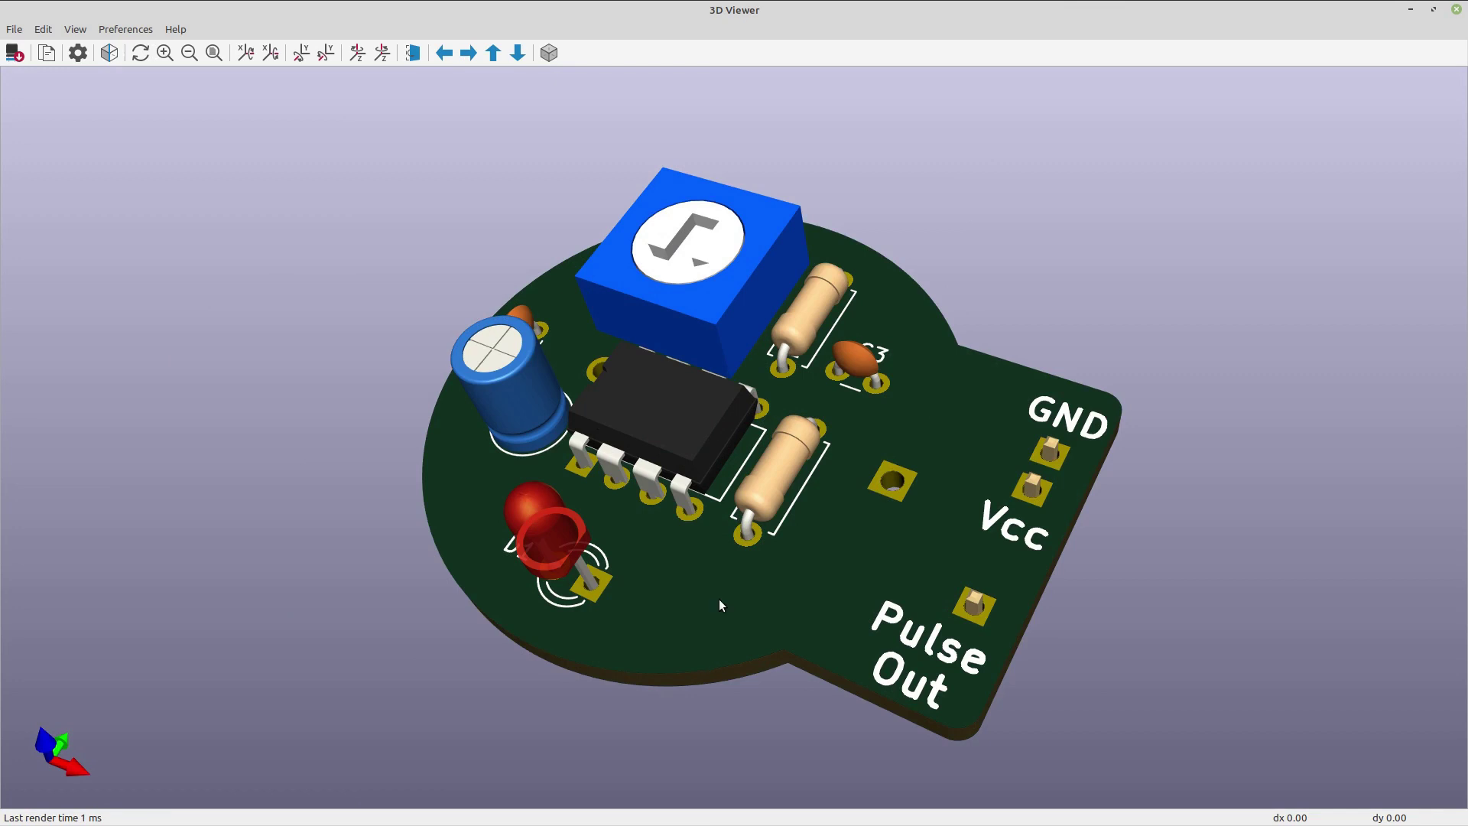
left_click_drag(718, 599, 793, 318)
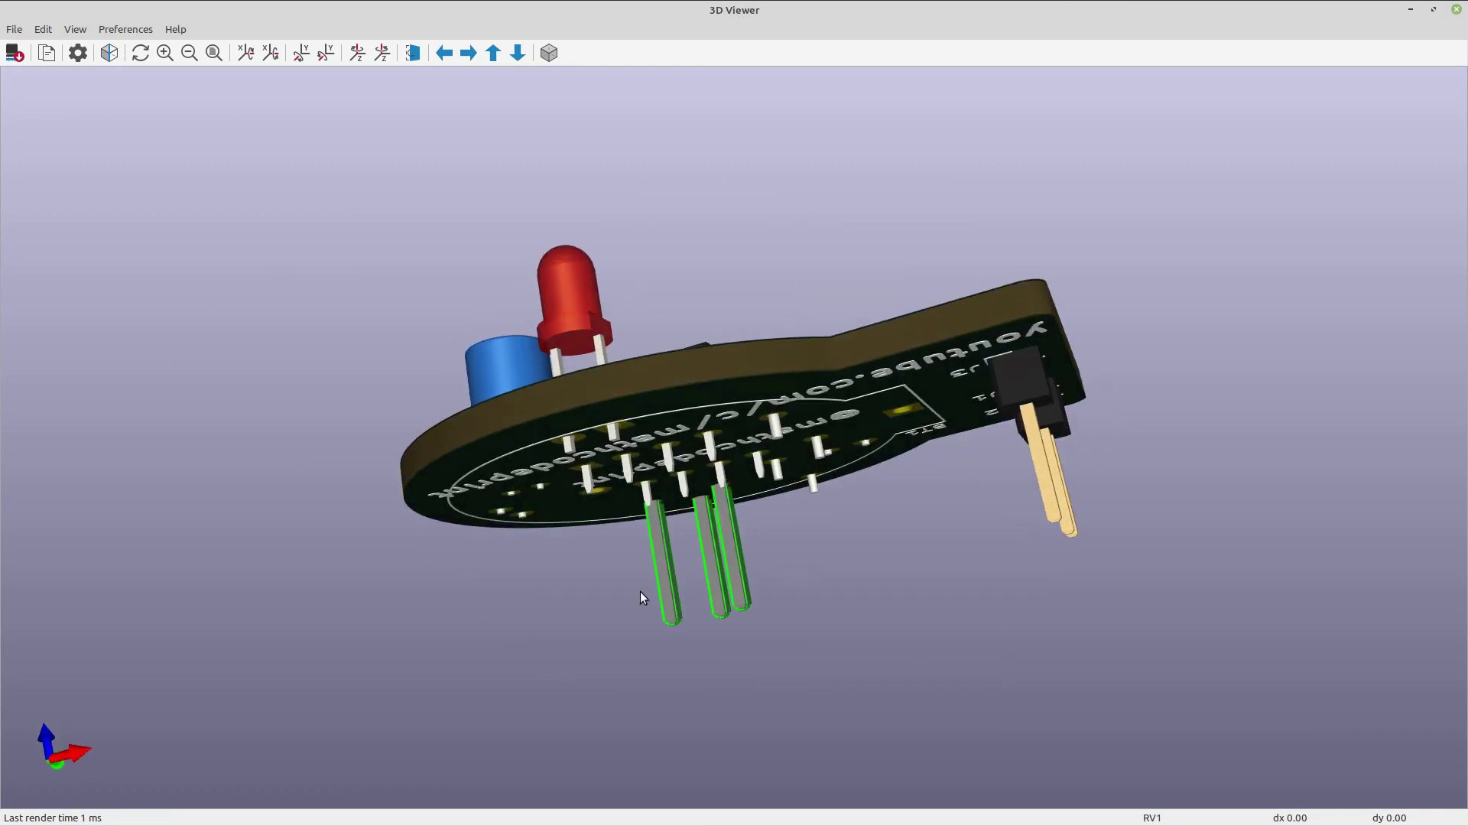
left_click_drag(640, 590, 672, 550)
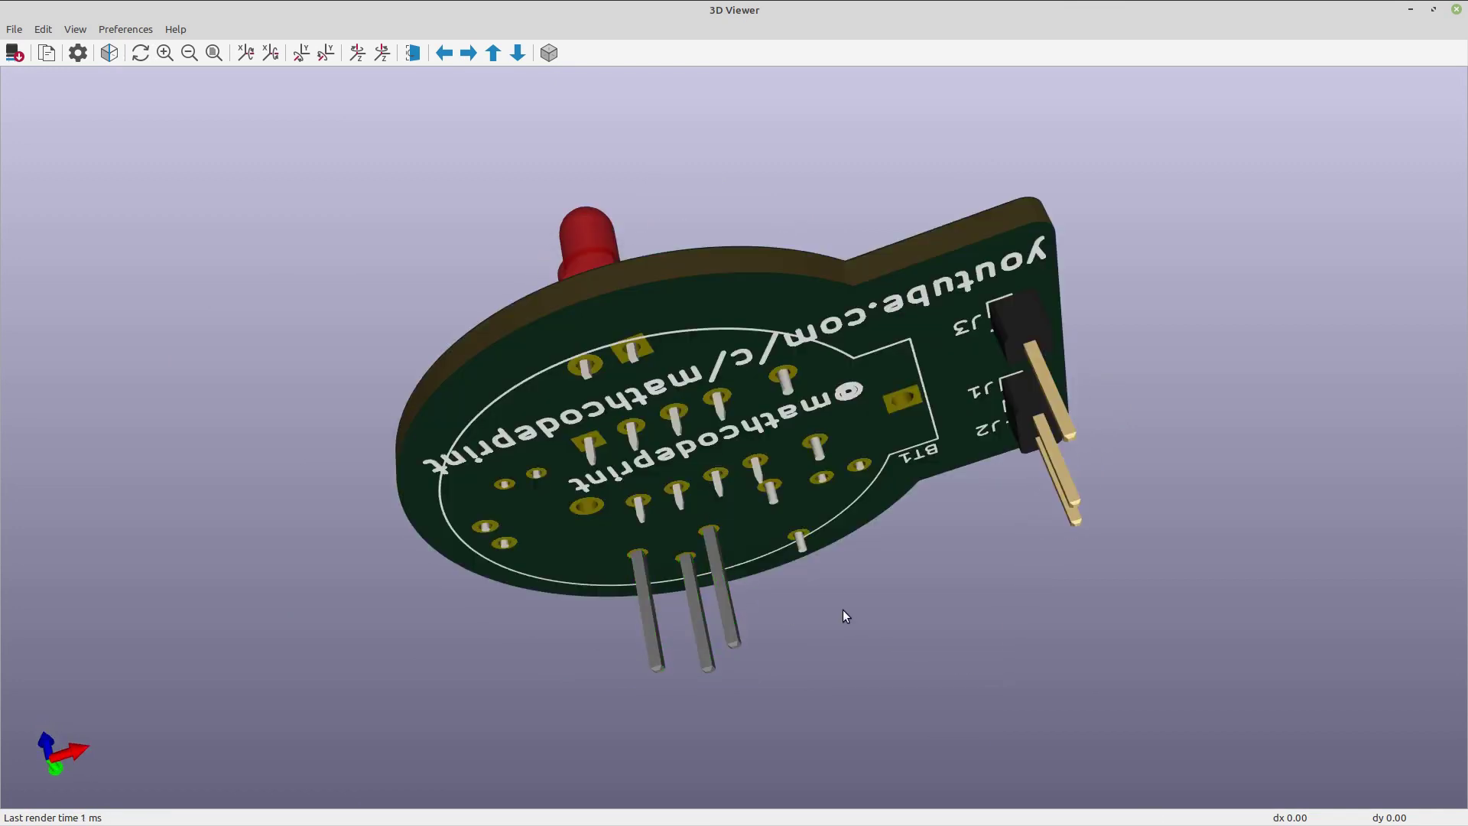
left_click_drag(842, 619, 722, 635)
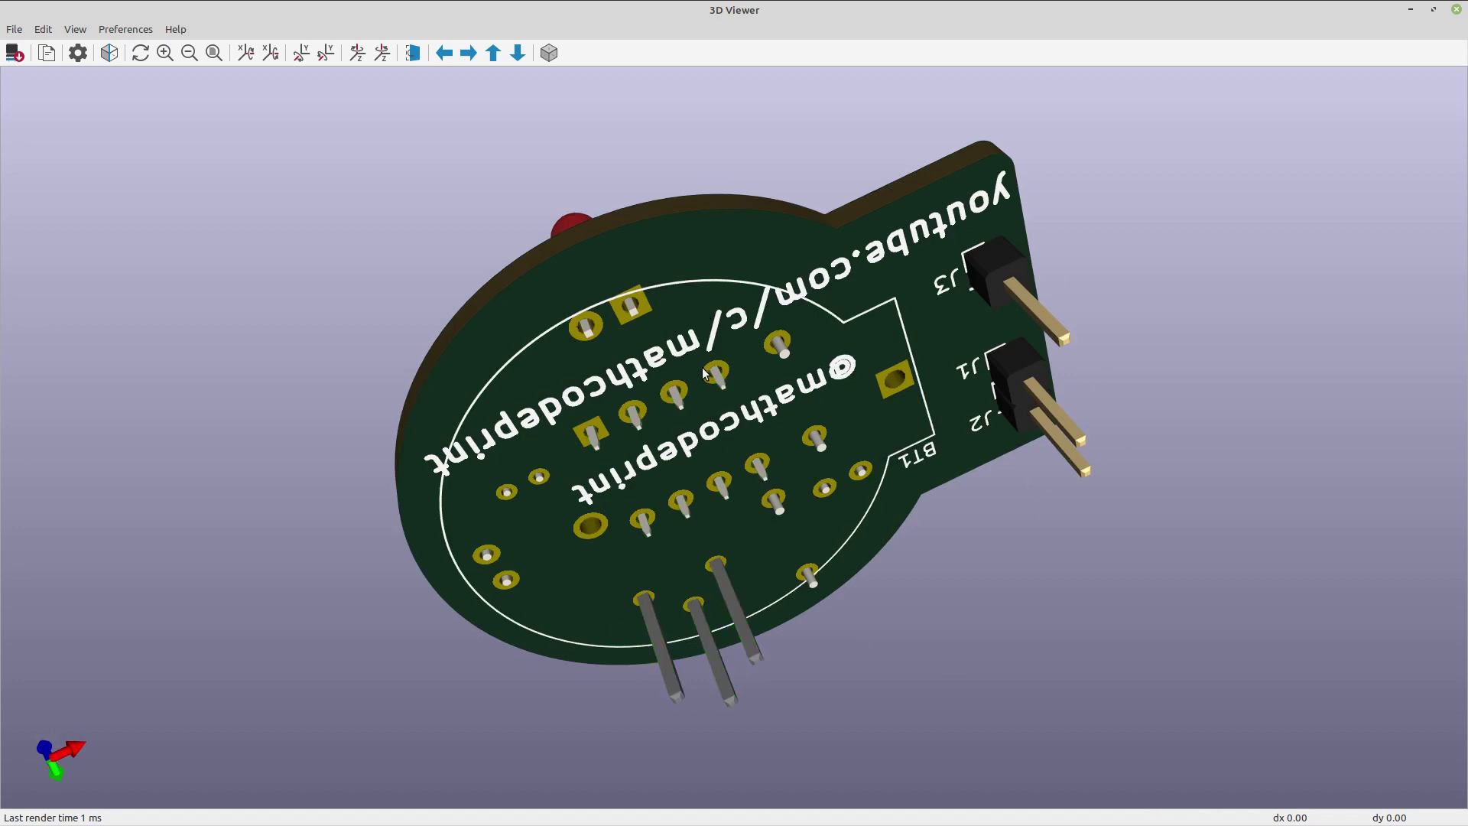
left_click_drag(705, 373, 737, 737)
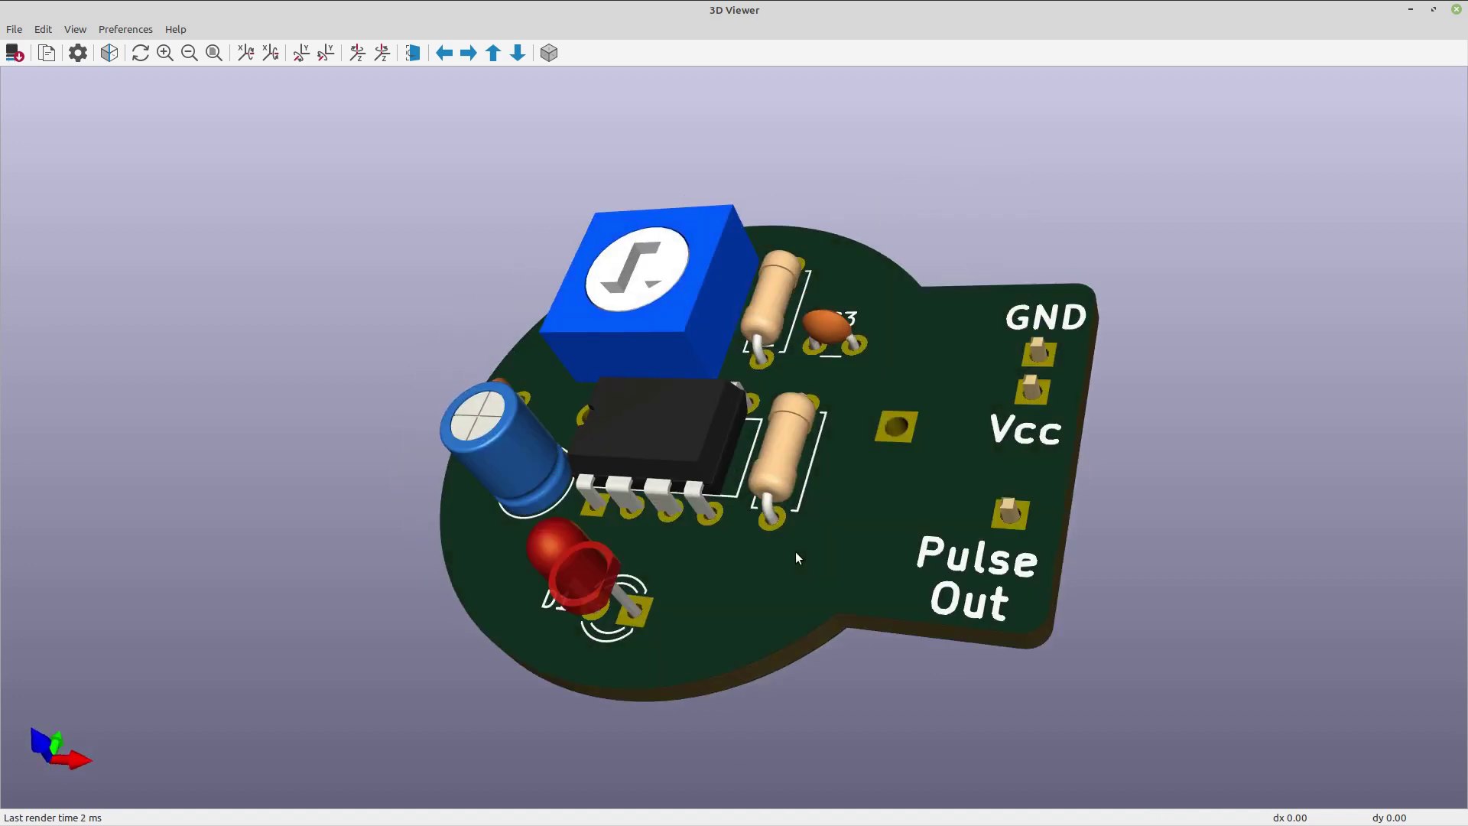